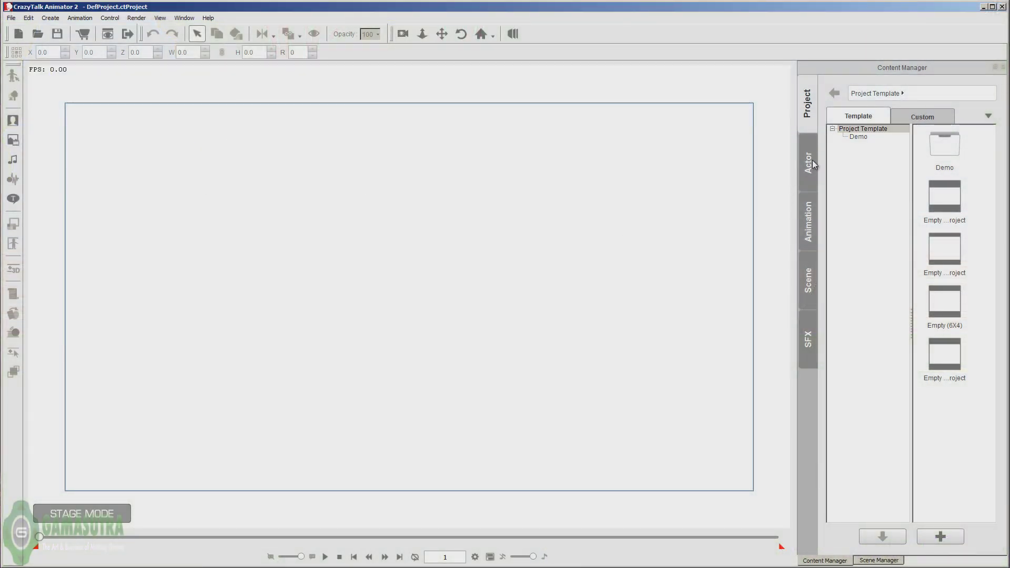
Add the G2 Cherry character from the Actor Character templates to the stage
left_click(811, 161)
double_click(953, 206)
double_click(953, 370)
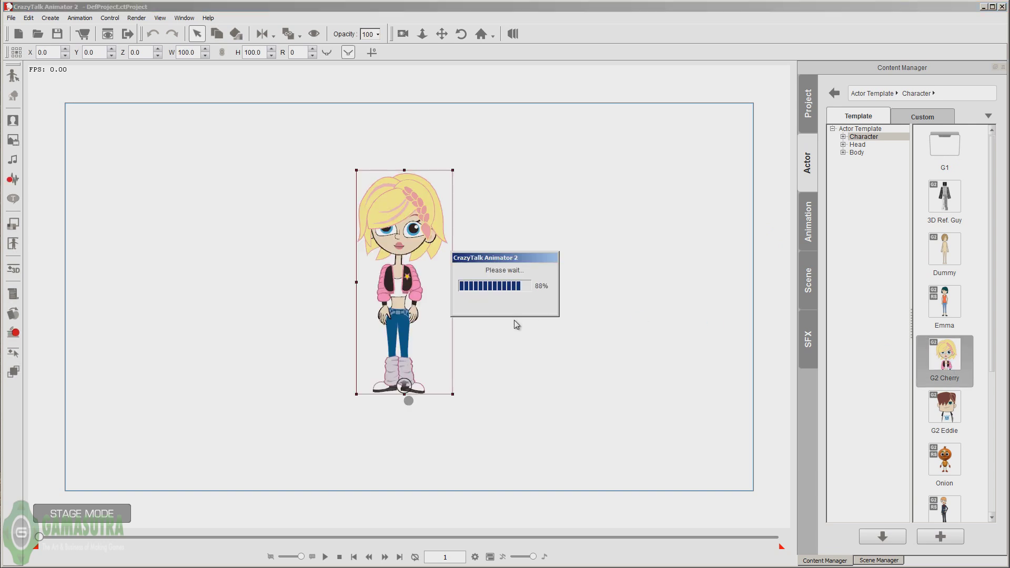
Apply the Stand_phone_G_loop_0 action to Cherry from her Action Menu
right_click(403, 228)
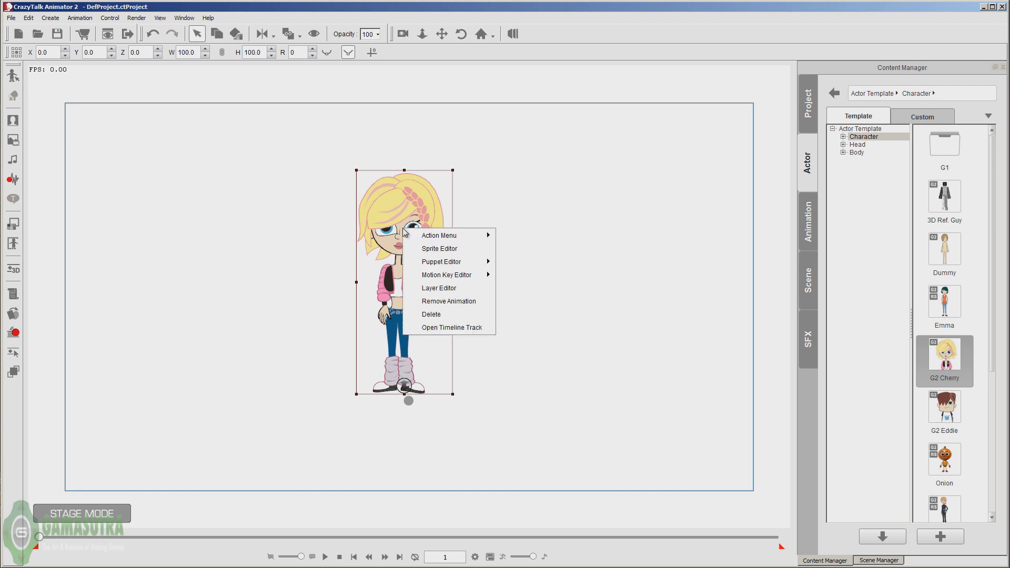
mouse_move(429, 235)
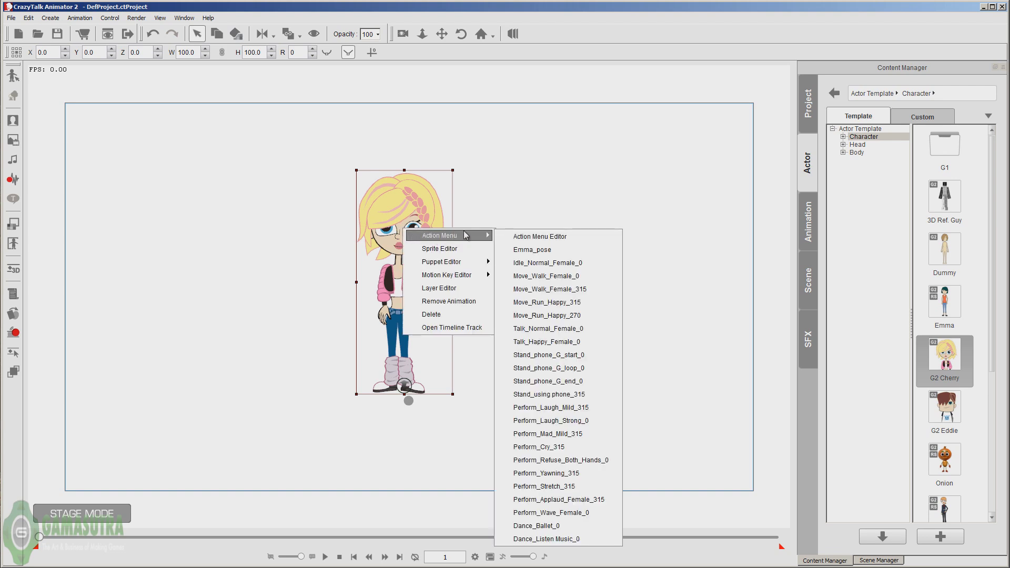
left_click(550, 368)
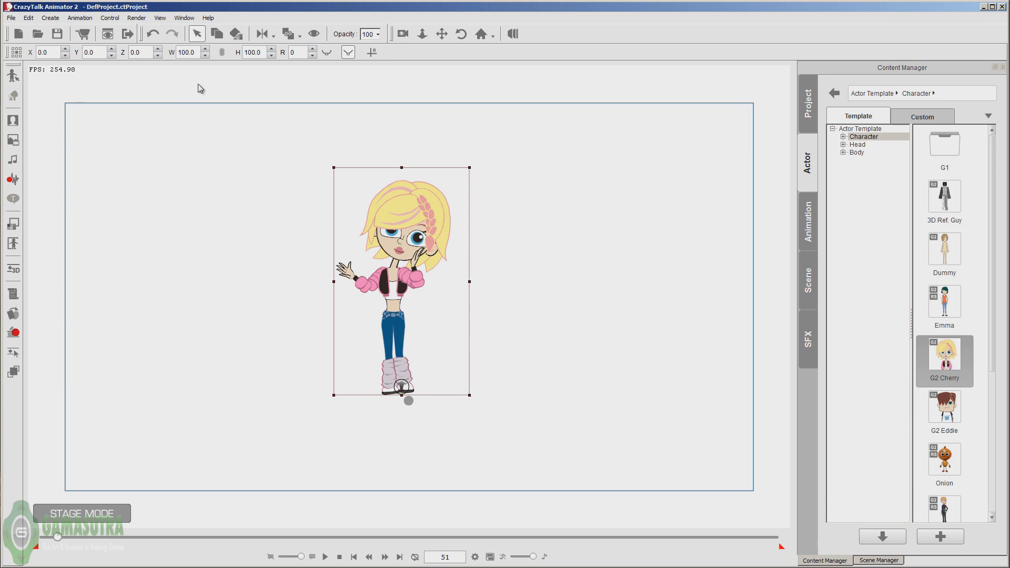
Set the render output to PNG images with Lock Ratio turned off
left_click(128, 35)
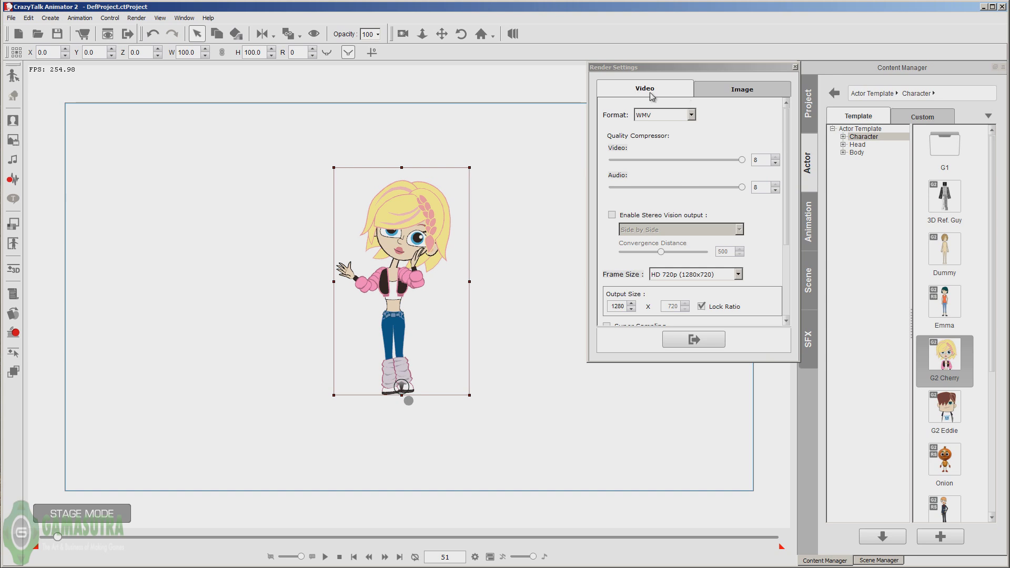
left_click(729, 89)
left_click(688, 109)
left_click(658, 141)
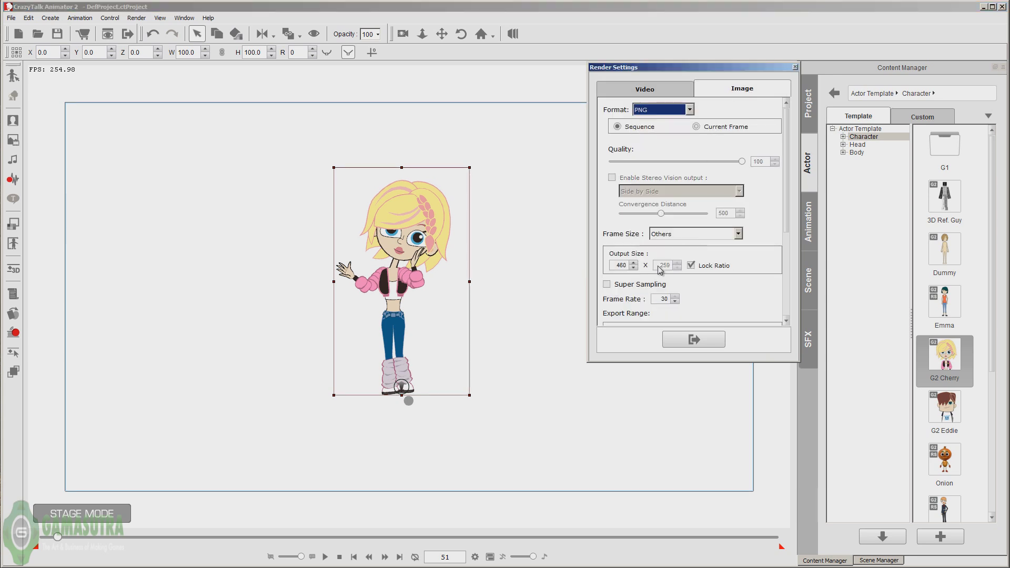
left_click(691, 267)
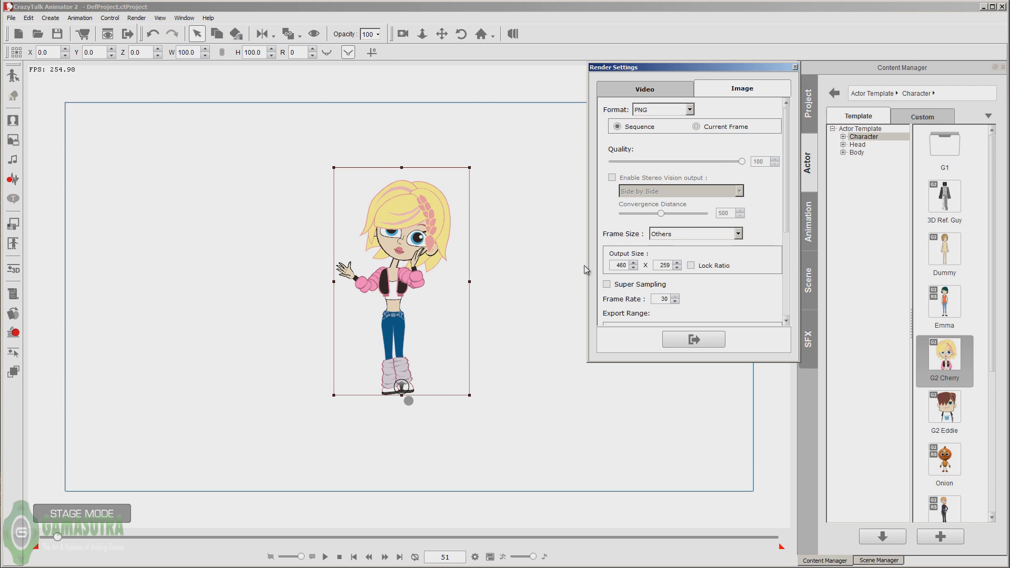
Set the output size to 275 x 450, 24 fps, and export range frames 1 to 51
left_click(662, 267)
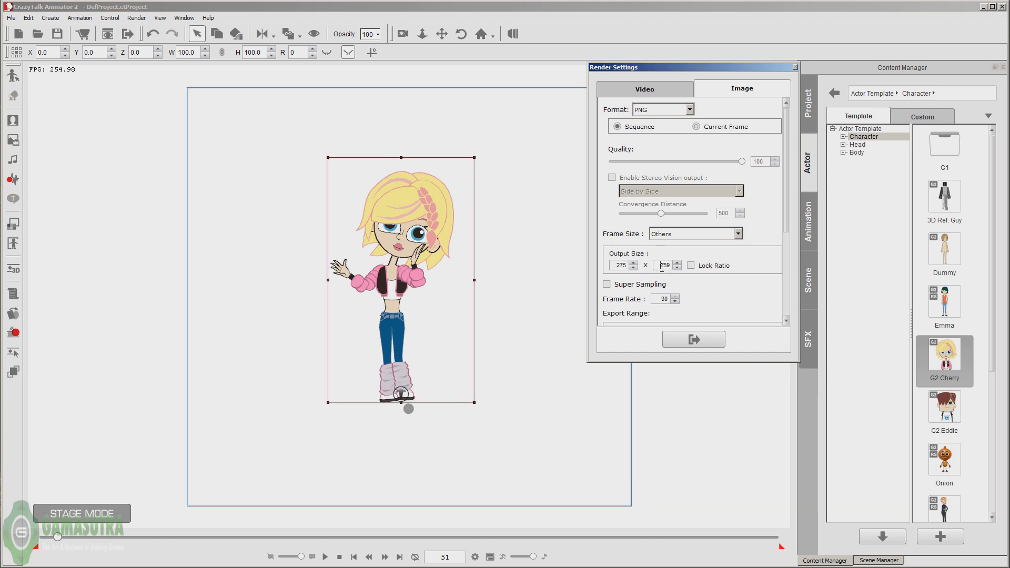
double_click(662, 266)
type("450")
left_click(659, 299)
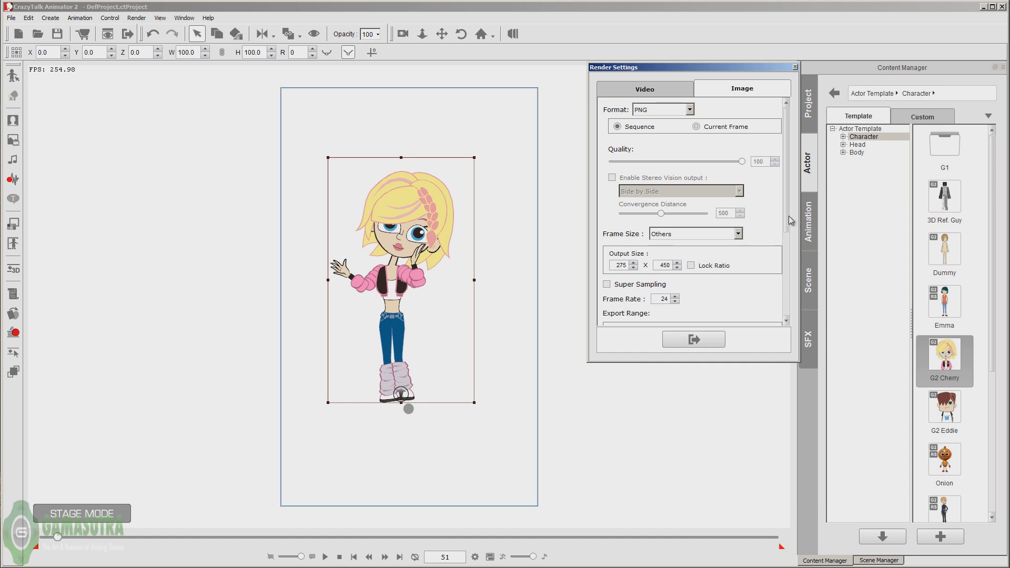
scroll(787, 223, "down", 5)
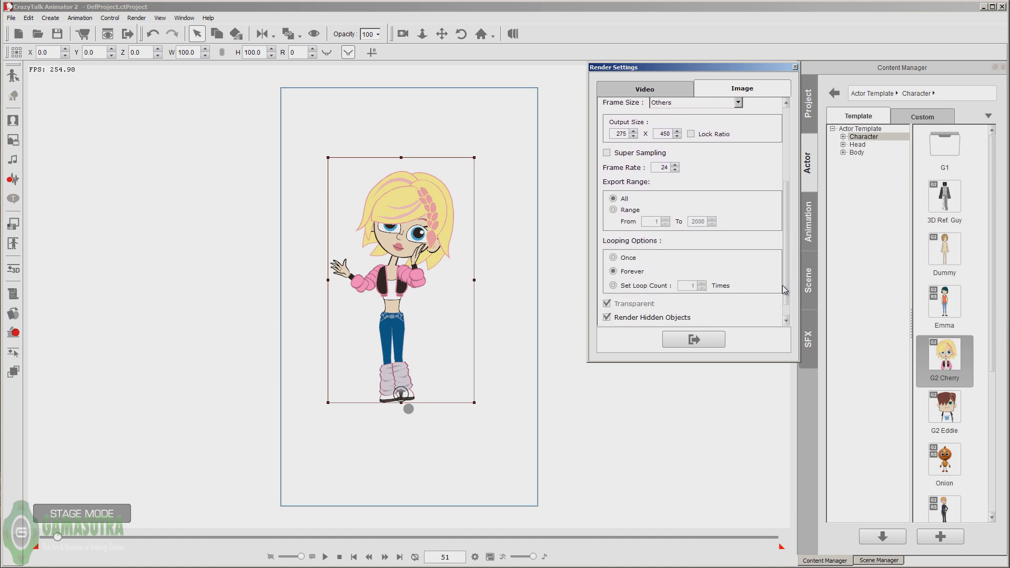
left_click(613, 211)
left_click(699, 226)
type("51")
Export the PNG frames into a newly created Idle folder in the project folder
left_click(689, 339)
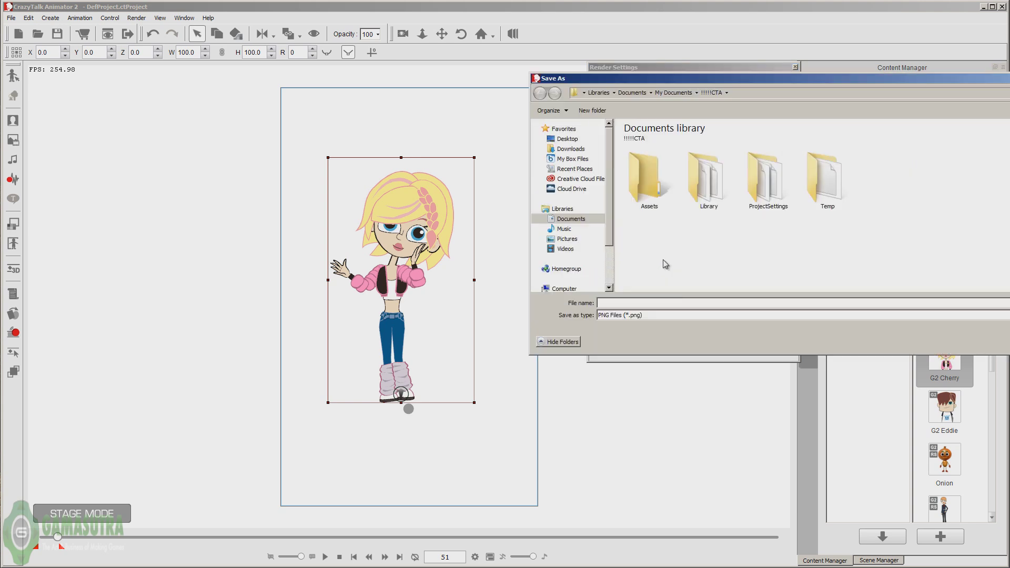
left_click(595, 110)
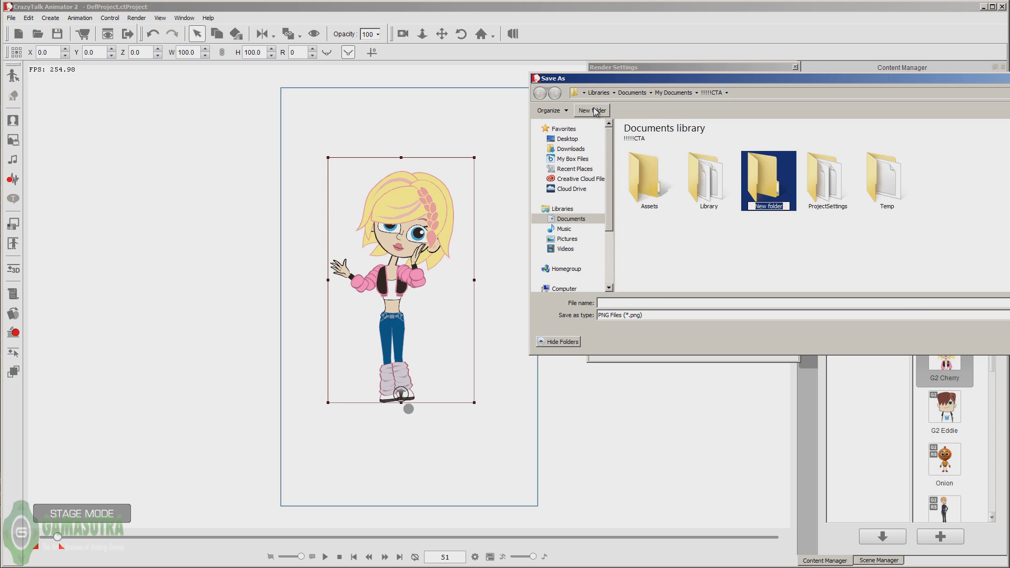
type("Idle")
key("Return")
double_click(708, 202)
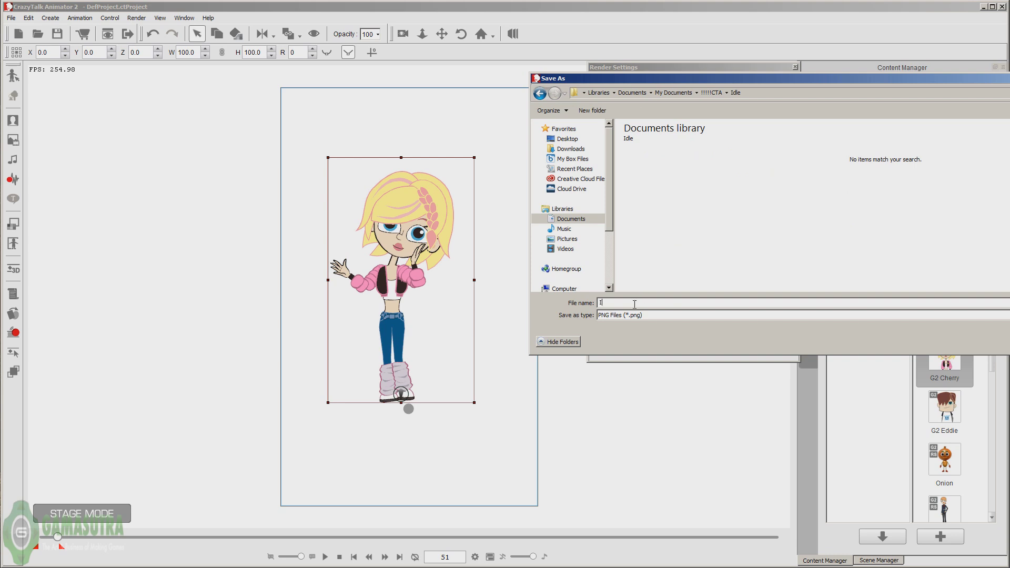
key("Return")
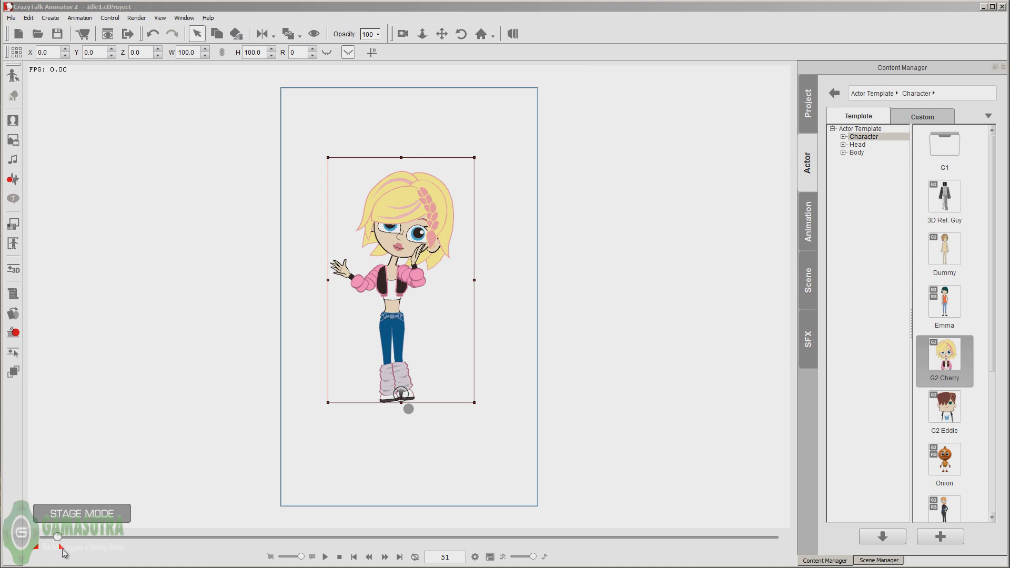
Delete the Stand_phone_G_loop_0 clip from Cherry's 2D Motion track and return to frame 1
left_click_drag(62, 549, 139, 549)
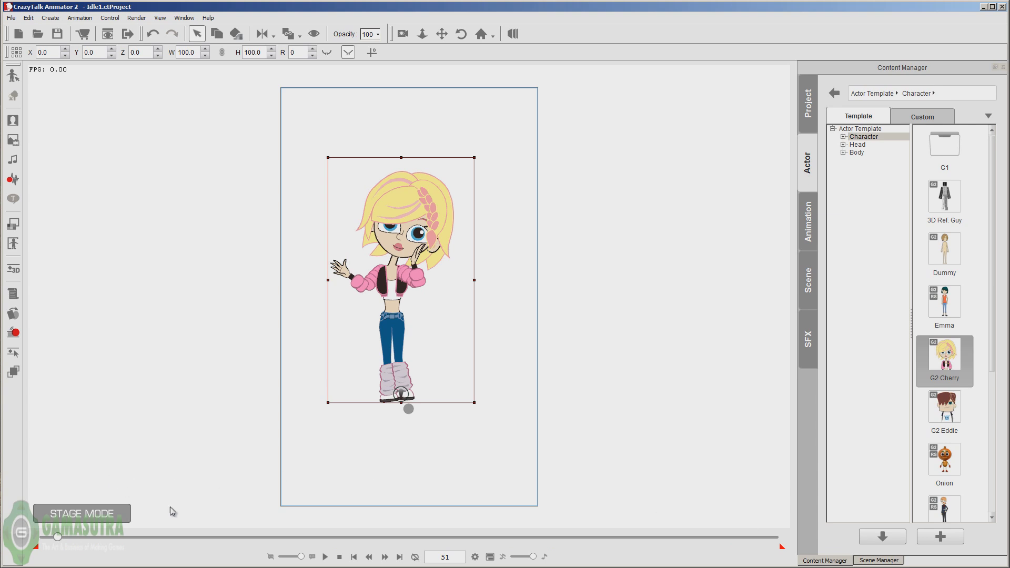
left_click(353, 557)
left_click(489, 557)
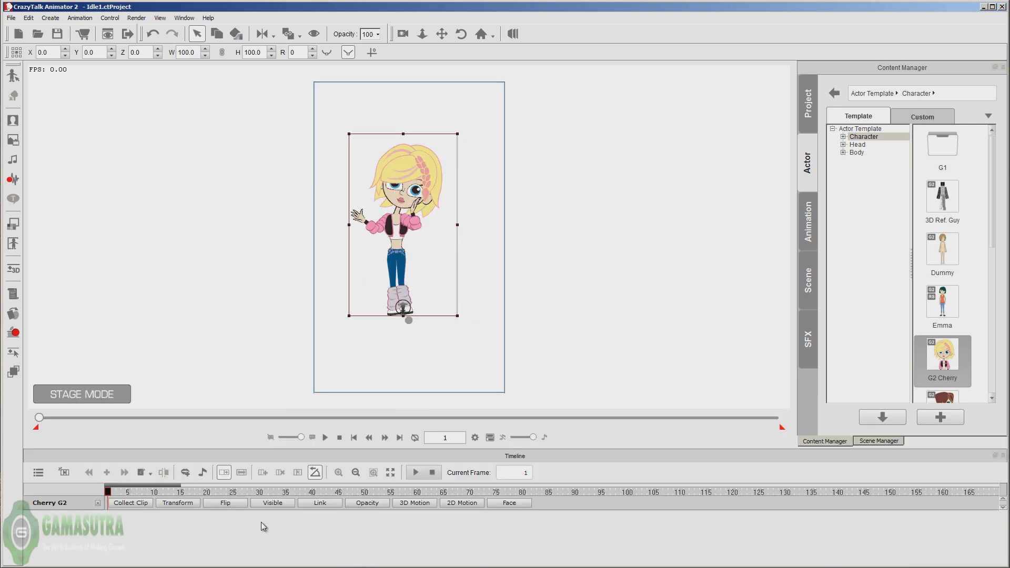
left_click(470, 503)
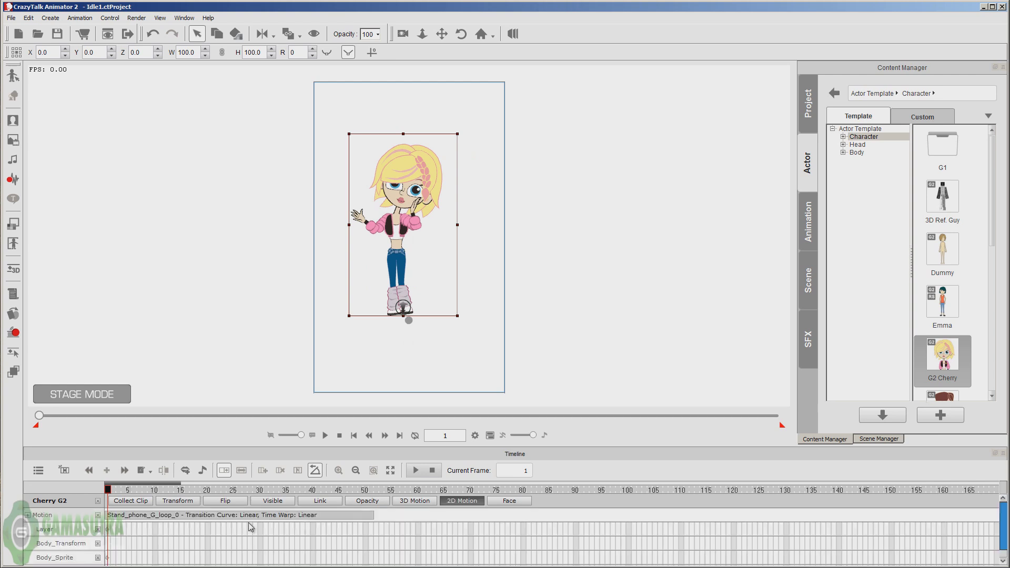
left_click(182, 517)
left_click(183, 518)
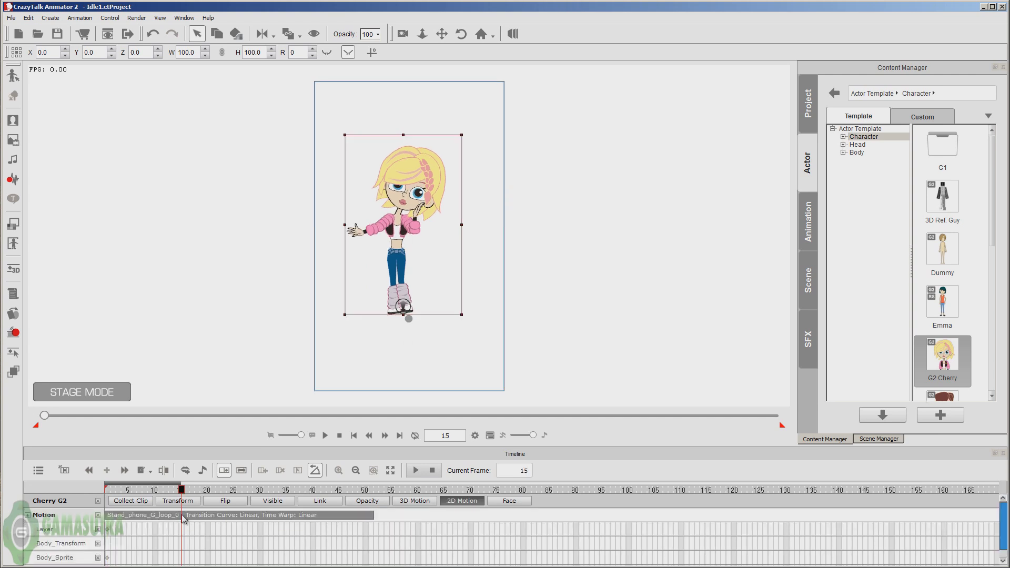
key("Delete")
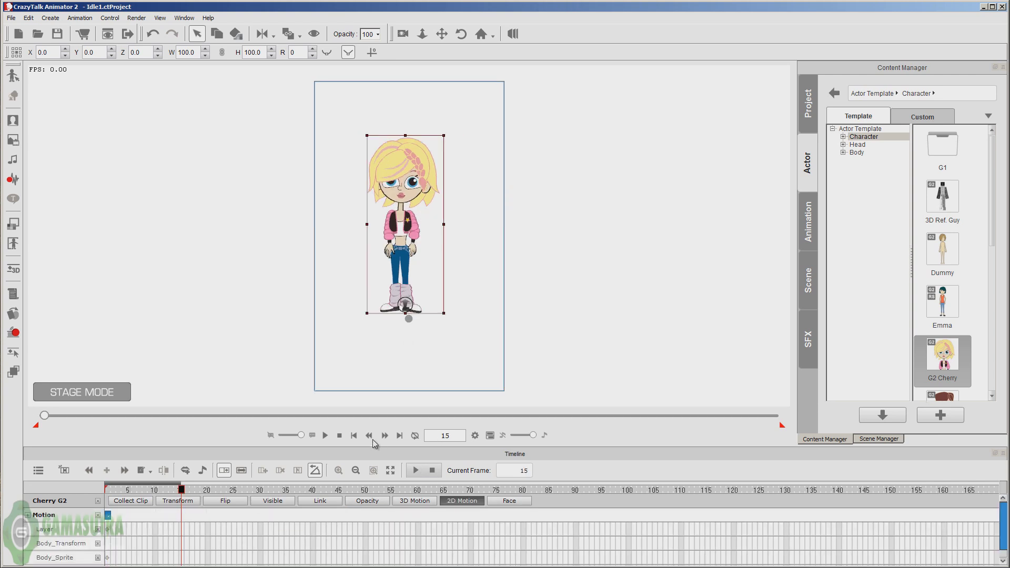
left_click(354, 436)
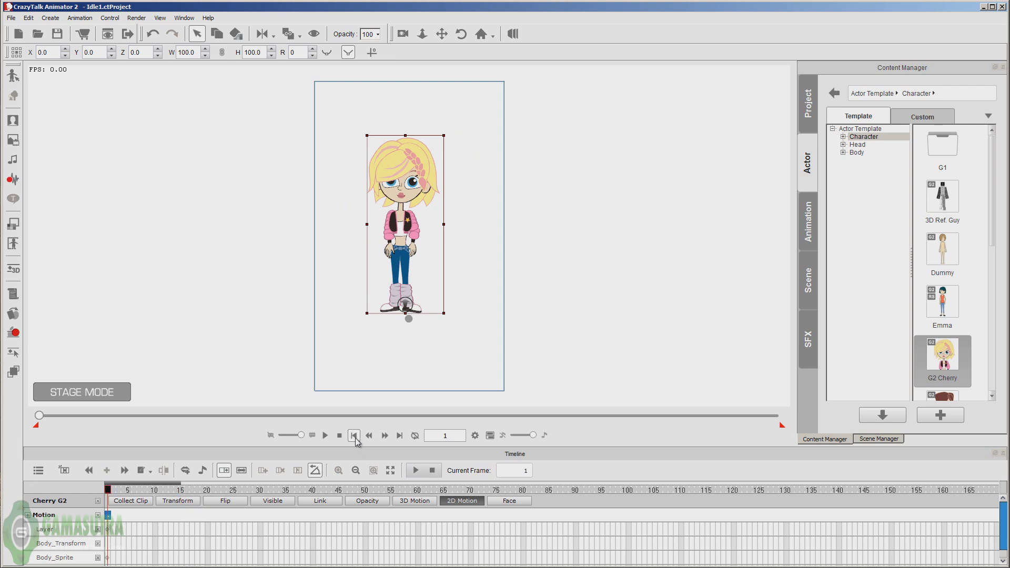
Choose the S Walk preset in the whole-actor Puppet Editor and preview it
right_click(406, 176)
mouse_move(429, 183)
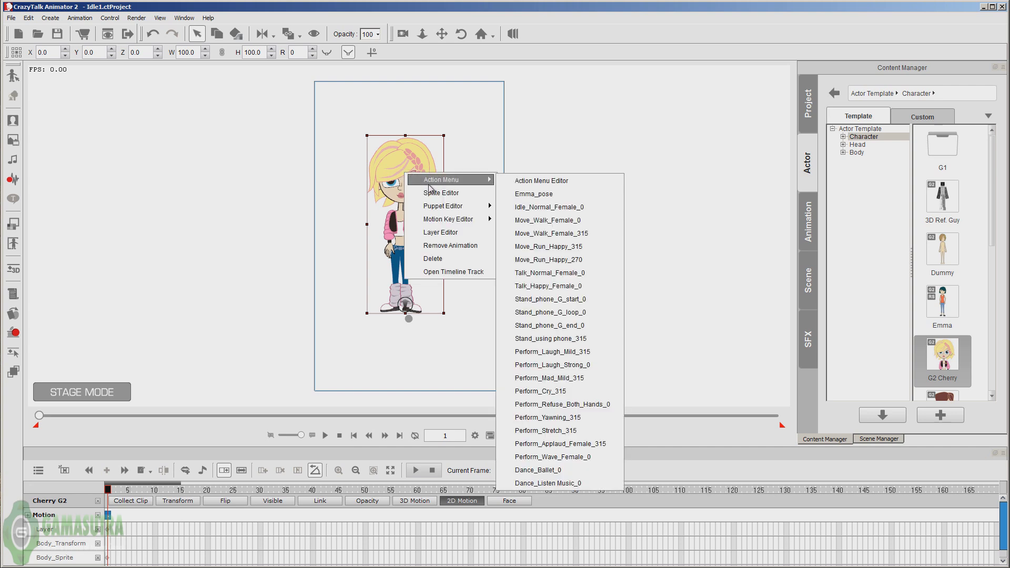
mouse_move(484, 208)
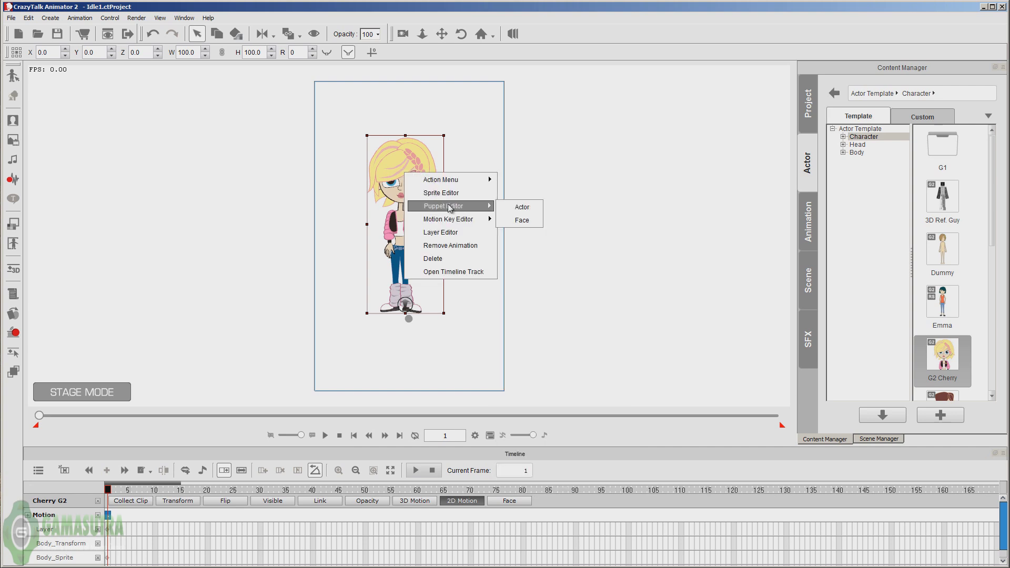
left_click(521, 208)
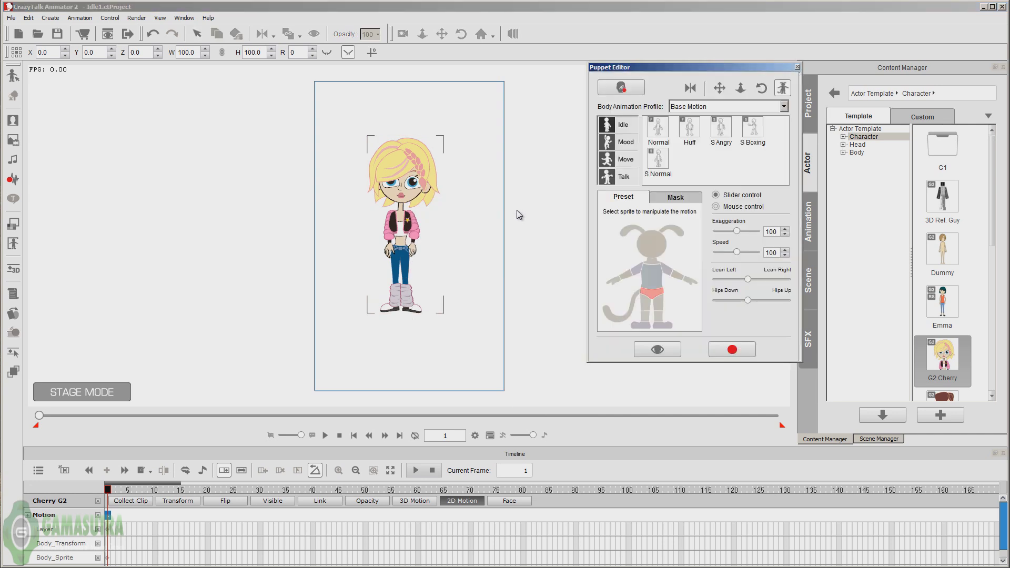
left_click(627, 163)
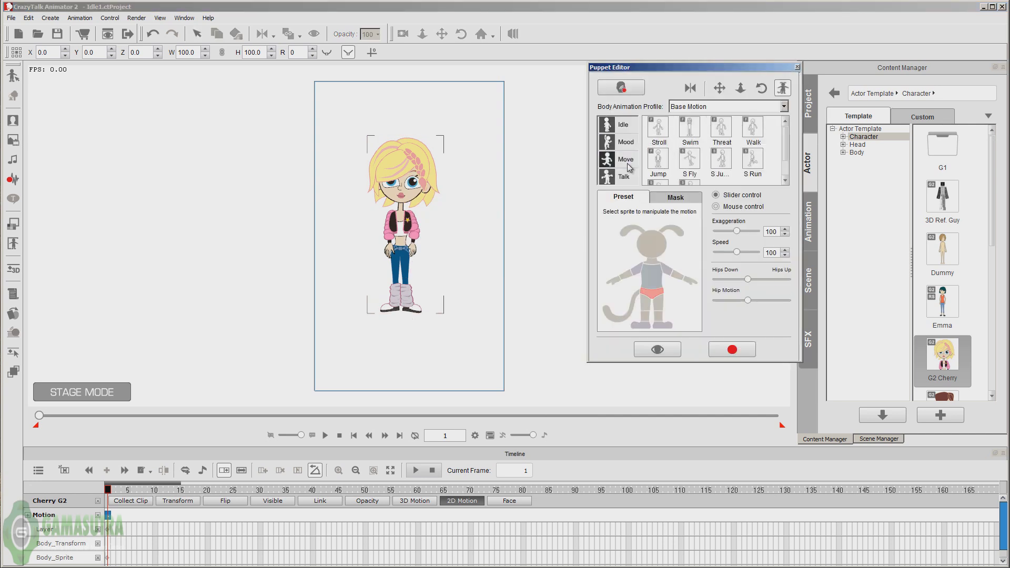
left_click_drag(786, 148, 787, 175)
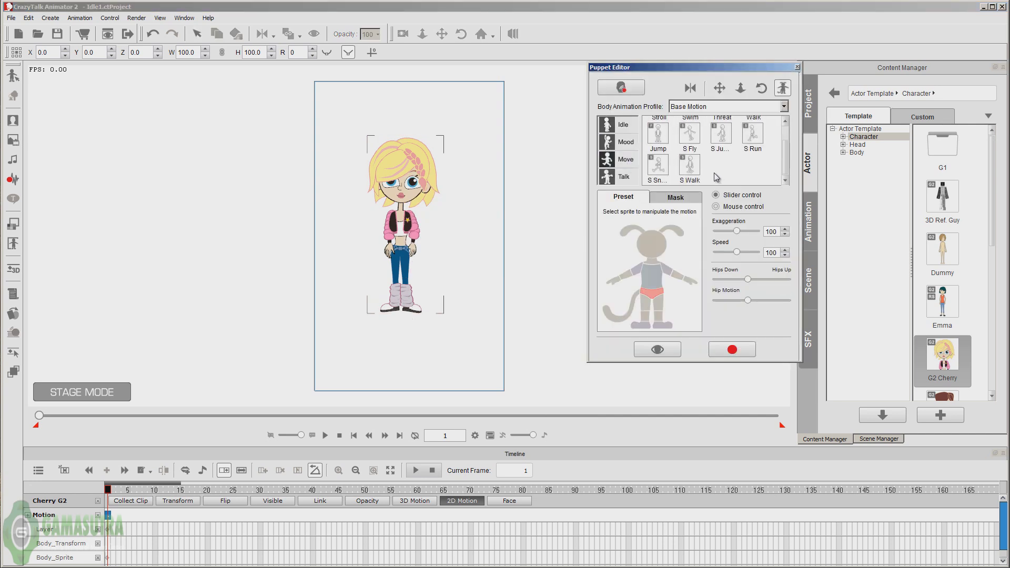
left_click(690, 166)
left_click(666, 349)
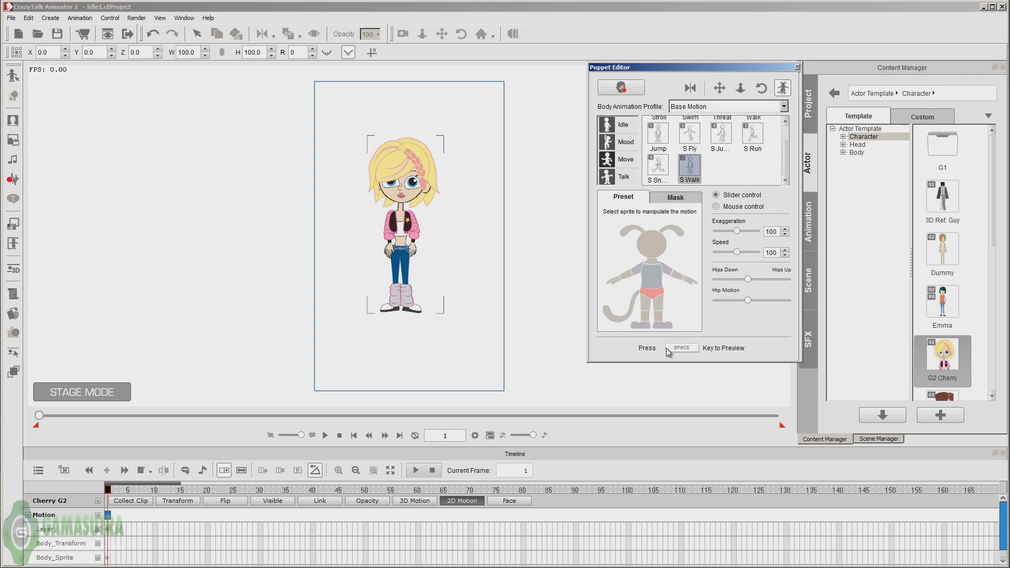
key("space")
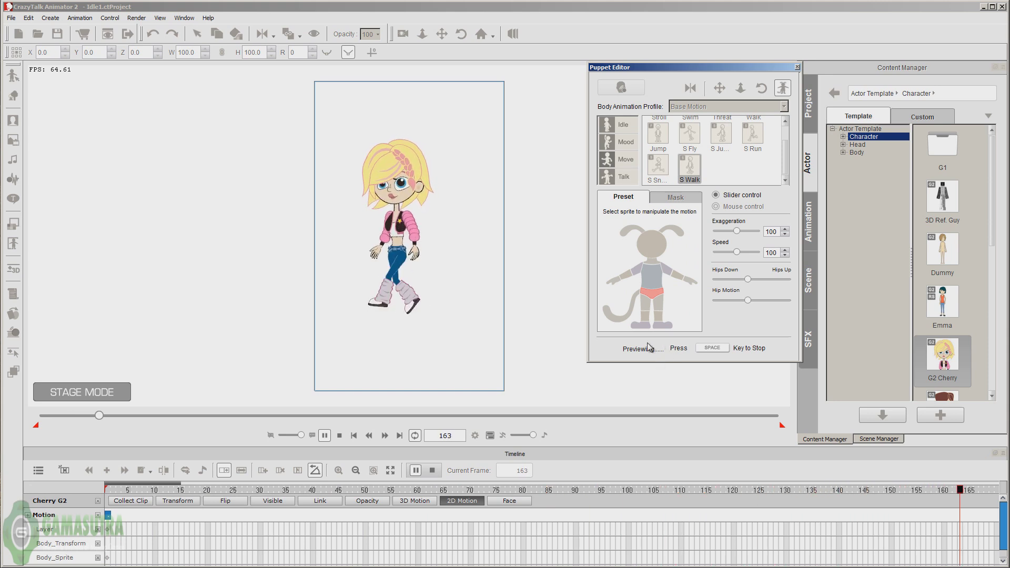
key("space")
Record the S Walk motion for Cherry and close the Puppet Editor
left_click(734, 354)
key("space")
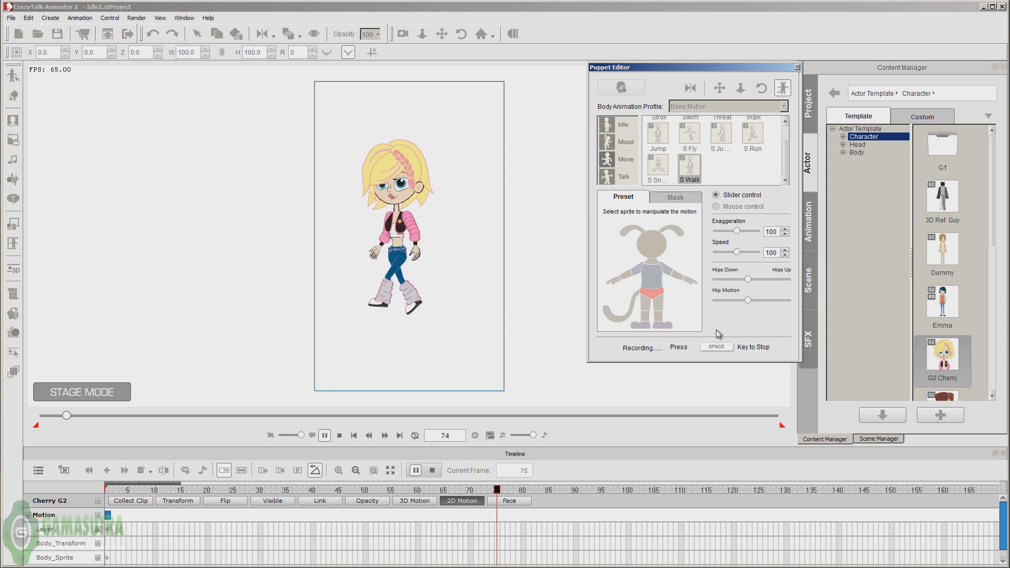
key("space")
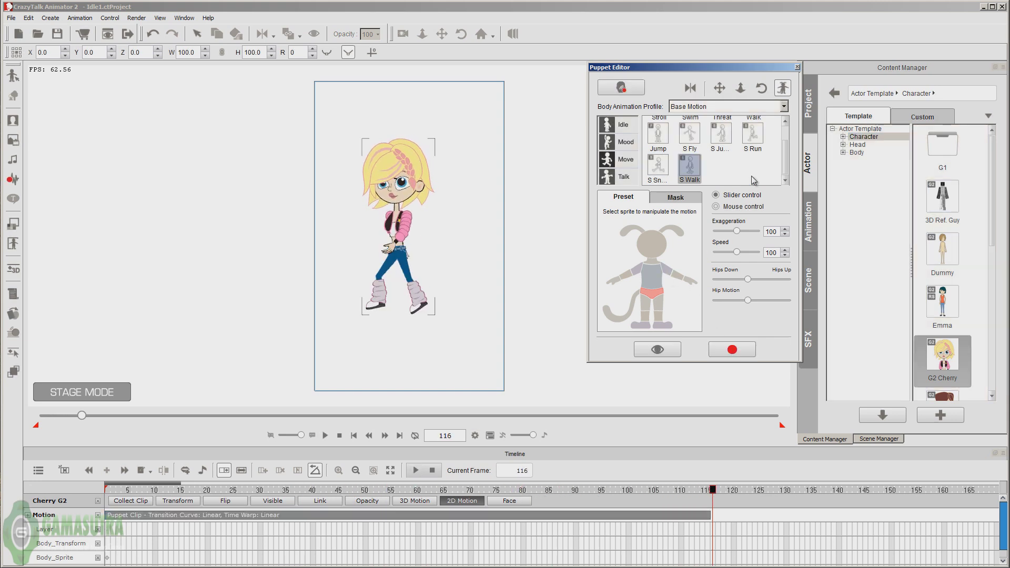
left_click(798, 68)
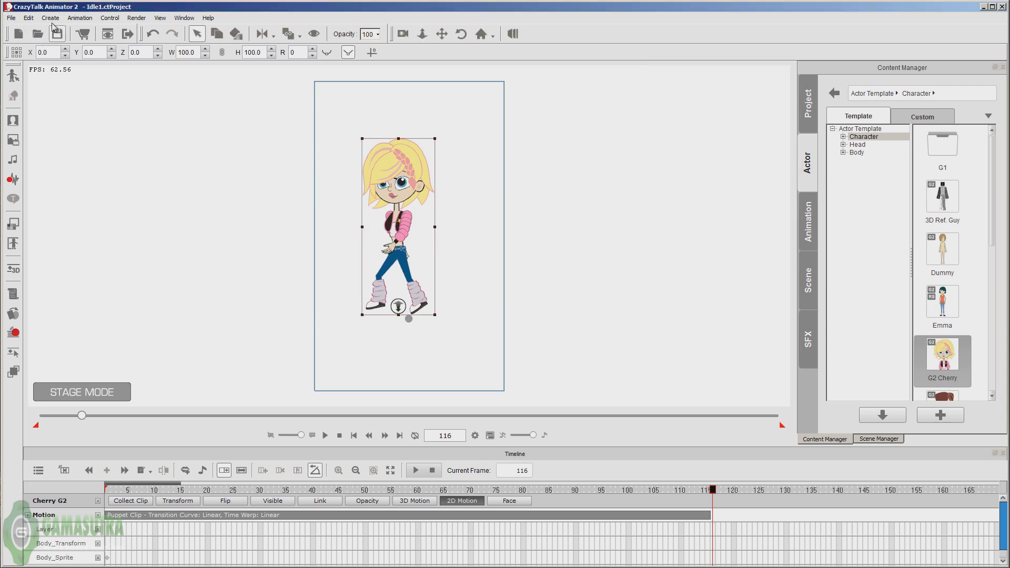
Flip Cherry horizontally with Edit > Flip > Horizontal Flip
left_click(28, 18)
mouse_move(51, 125)
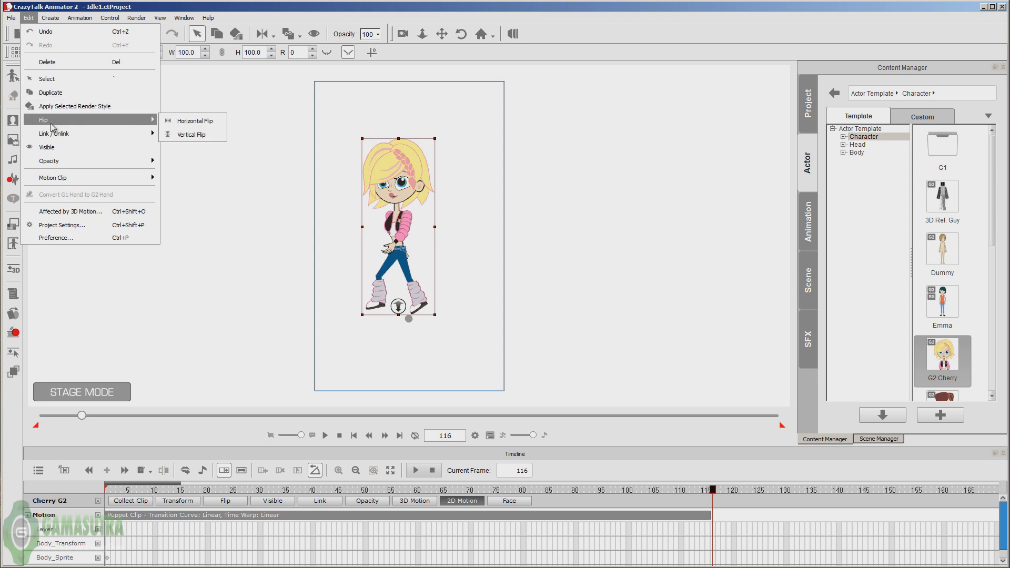
left_click(200, 122)
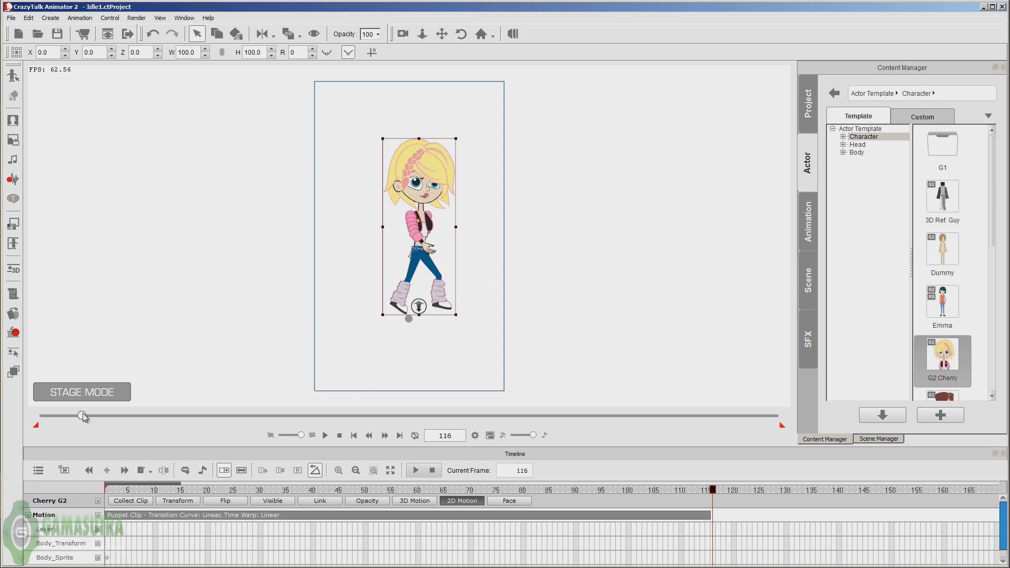
Rewind the walk to frame 1 and step frame by frame to frame 31
left_click_drag(84, 416, 48, 423)
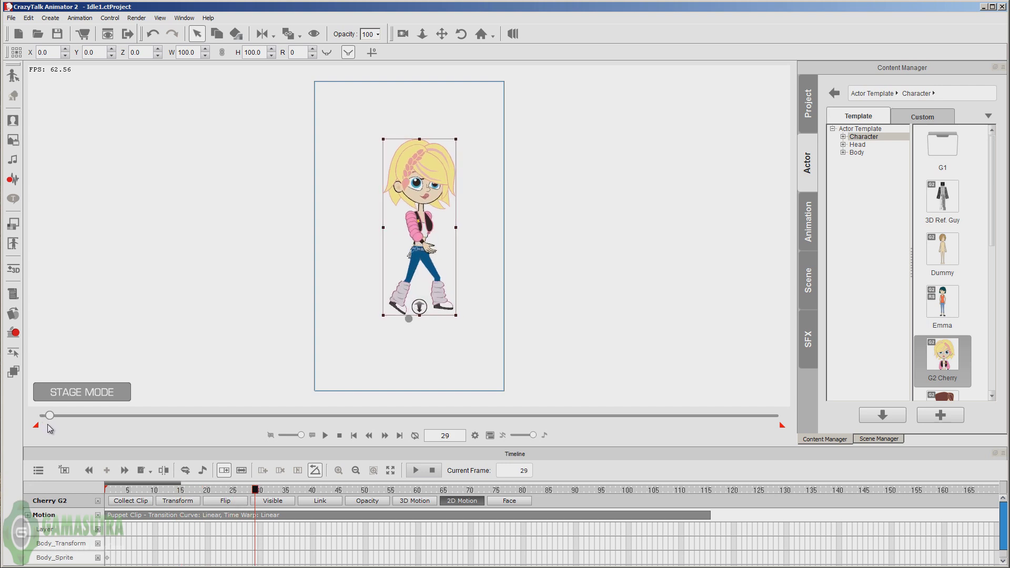
left_click(385, 436)
left_click(386, 436)
left_click(386, 436)
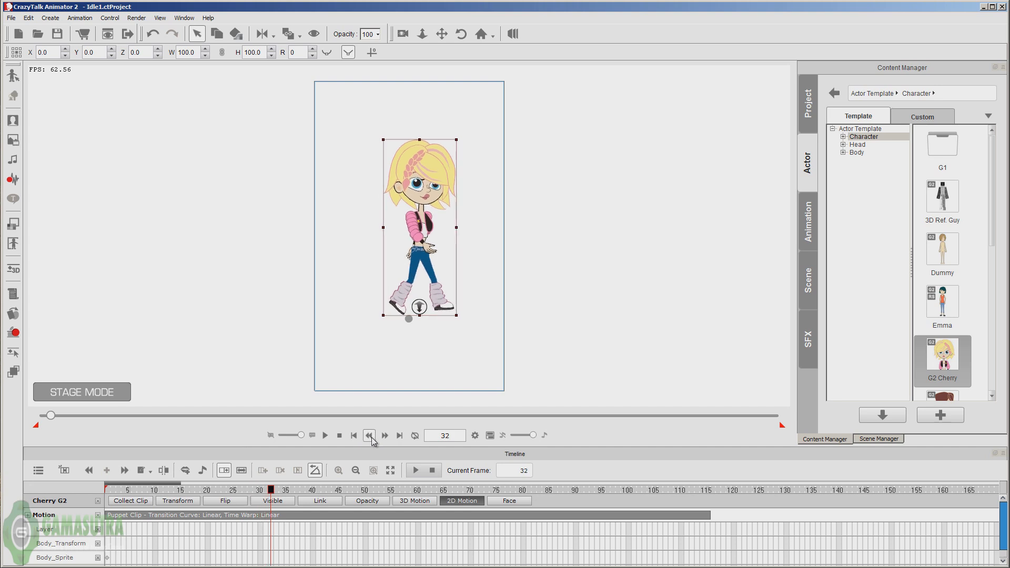
left_click(369, 436)
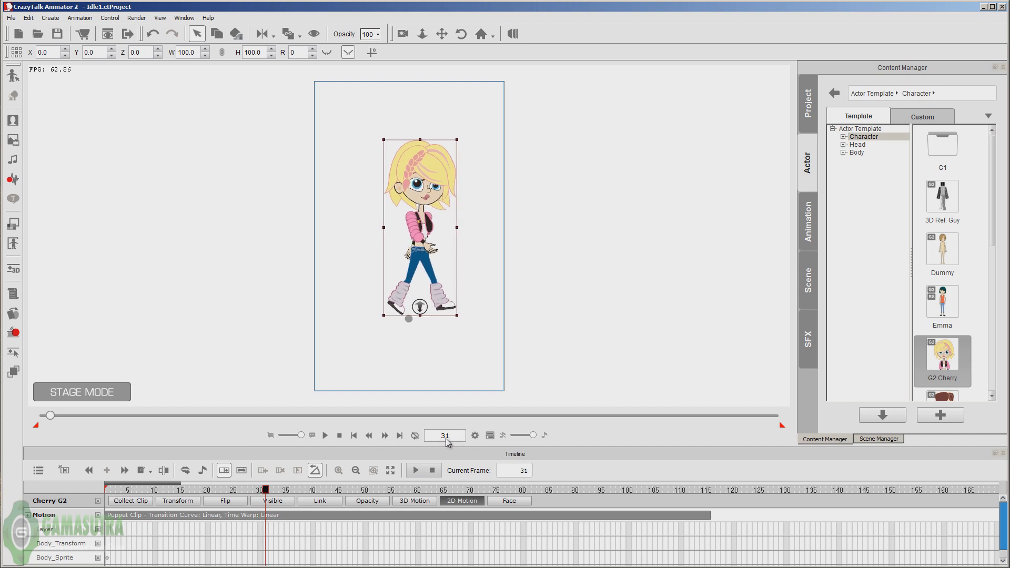
Set the render Export Range to frames 1 through 31
left_click(127, 34)
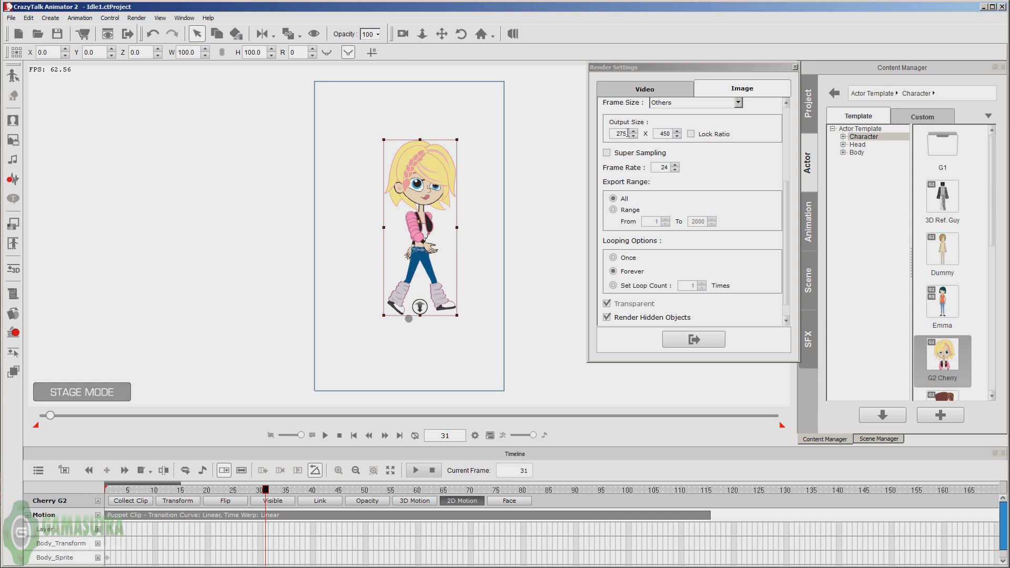
left_click_drag(784, 205, 792, 183)
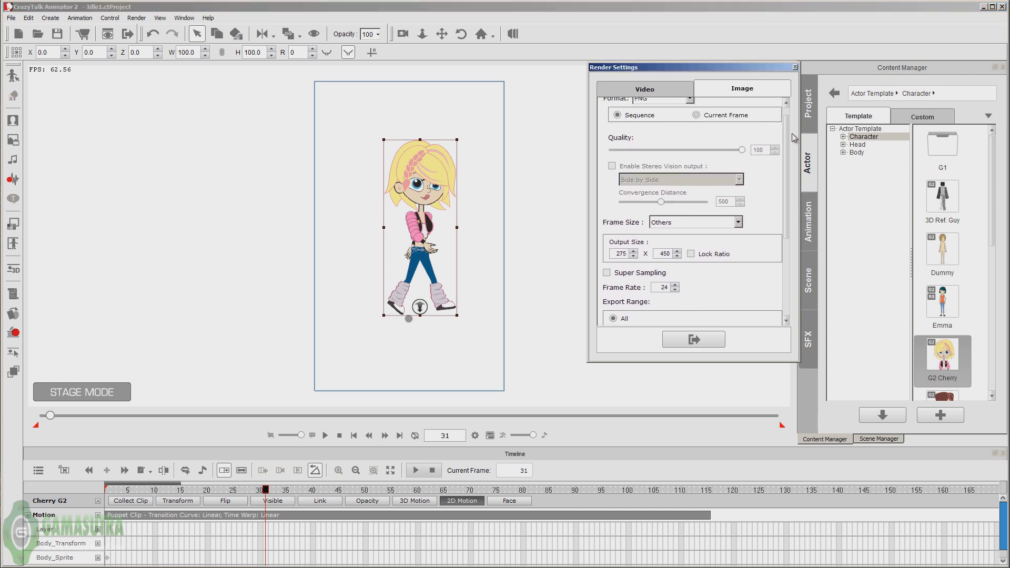
left_click_drag(792, 136, 785, 237)
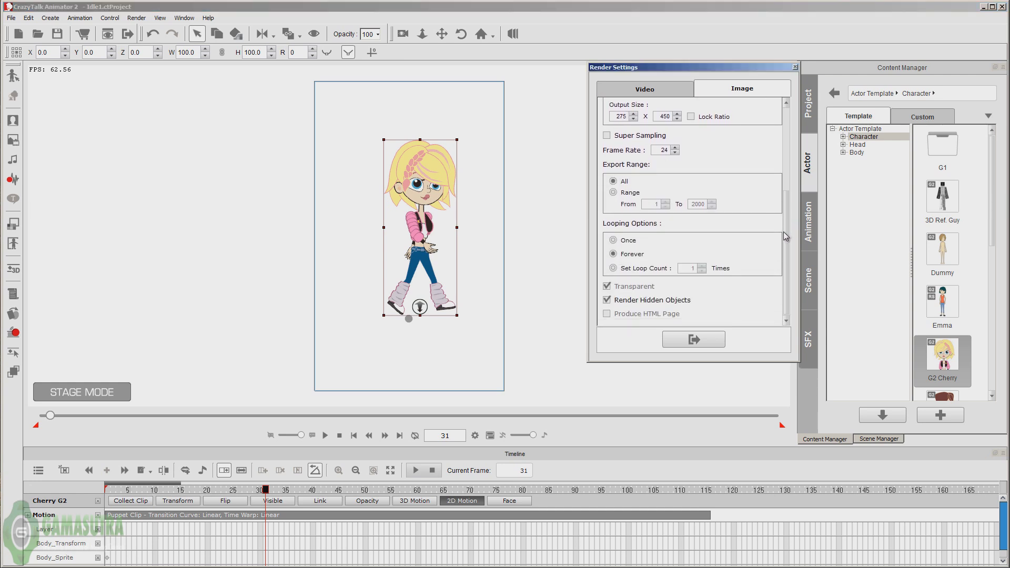
left_click(613, 192)
double_click(698, 204)
type("31")
Export the PNG sequence as 'walk' into a new Walk folder in the project folder
left_click(683, 340)
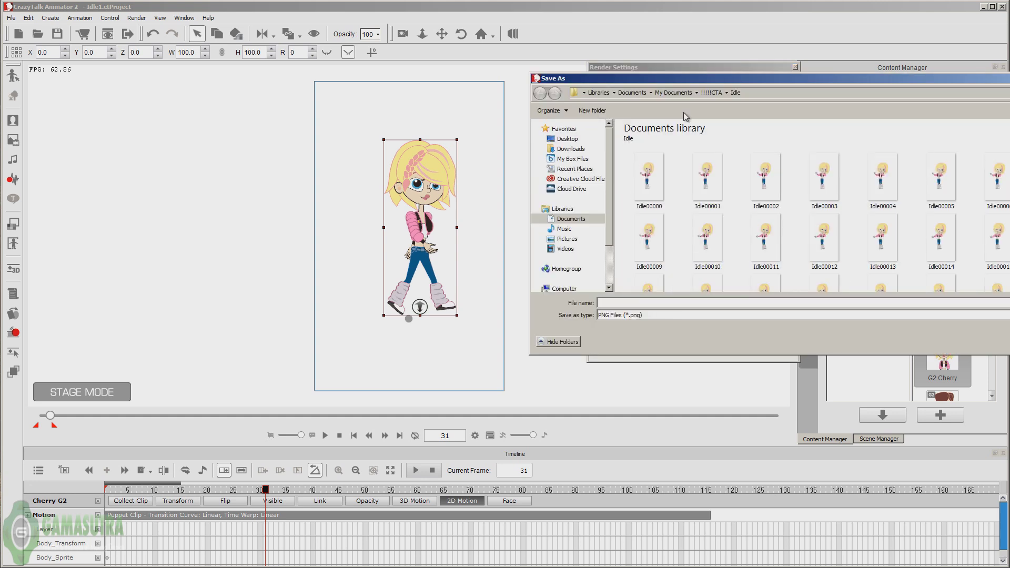
left_click(719, 93)
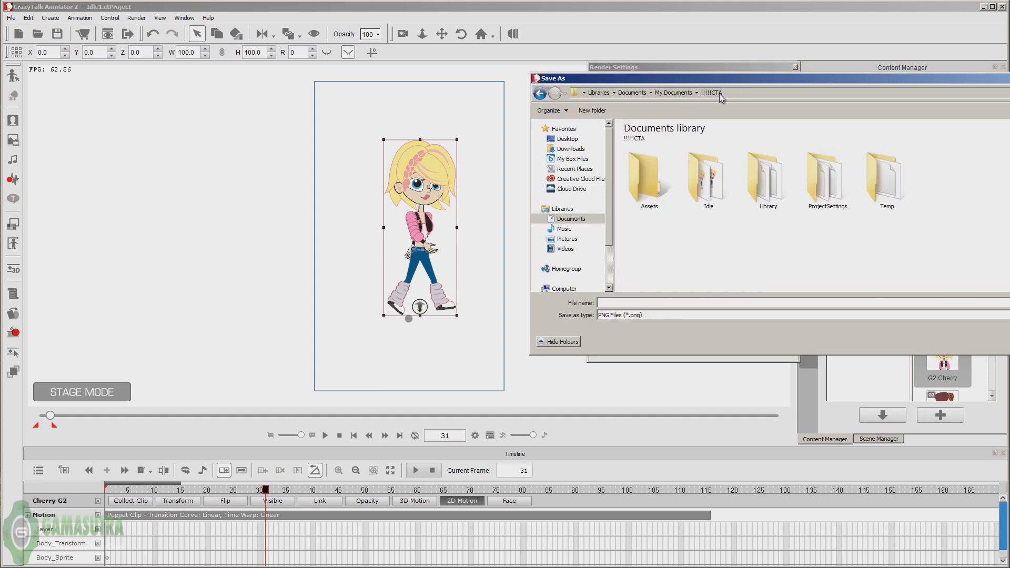
left_click(592, 110)
type("Walk")
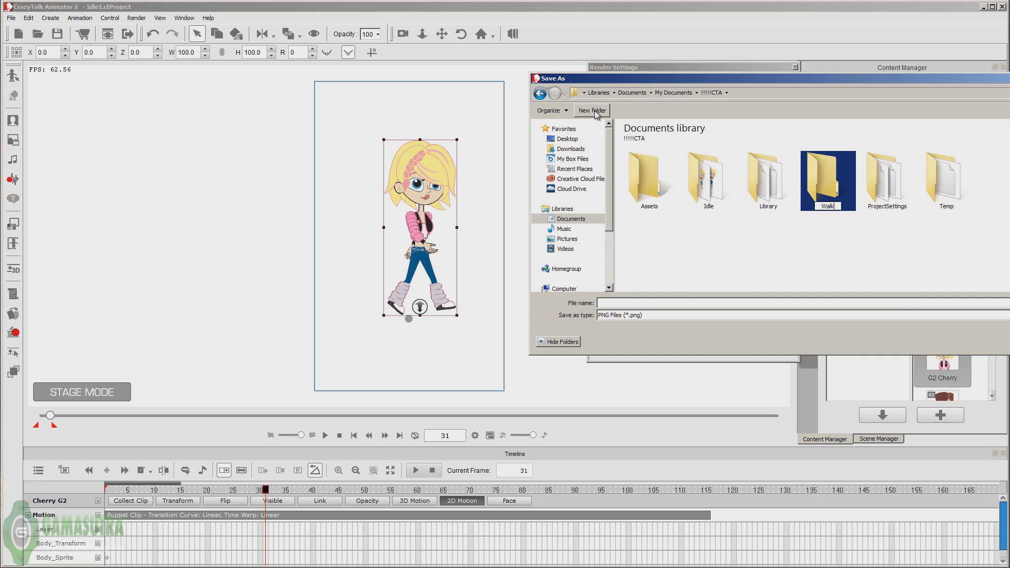
key("Return")
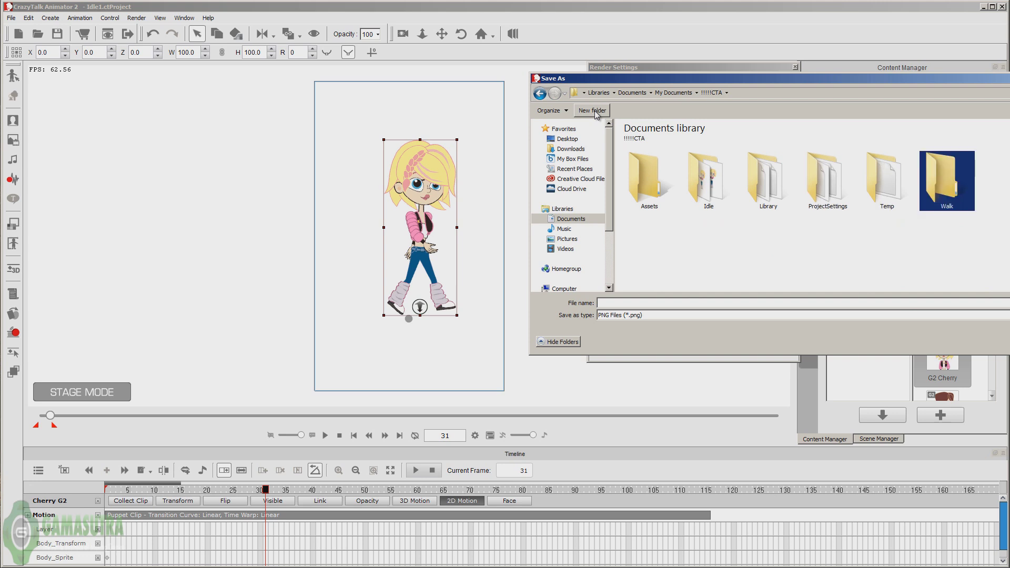
double_click(952, 187)
left_click(638, 304)
type("walk")
key("Return")
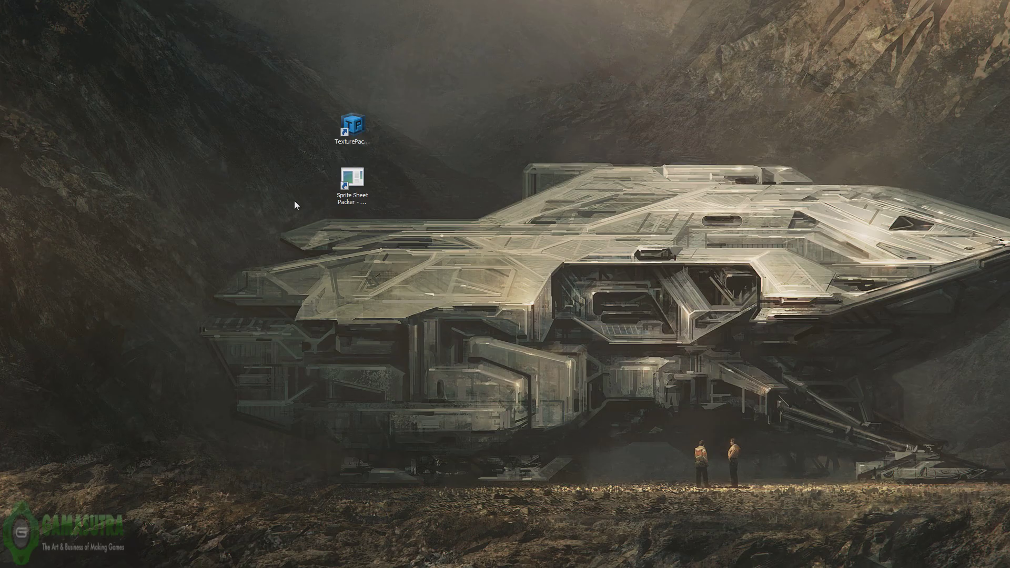
Select the Sprite Sheet Packer desktop shortcut, then move to the TexturePacker GUI shortcut
left_click(358, 181)
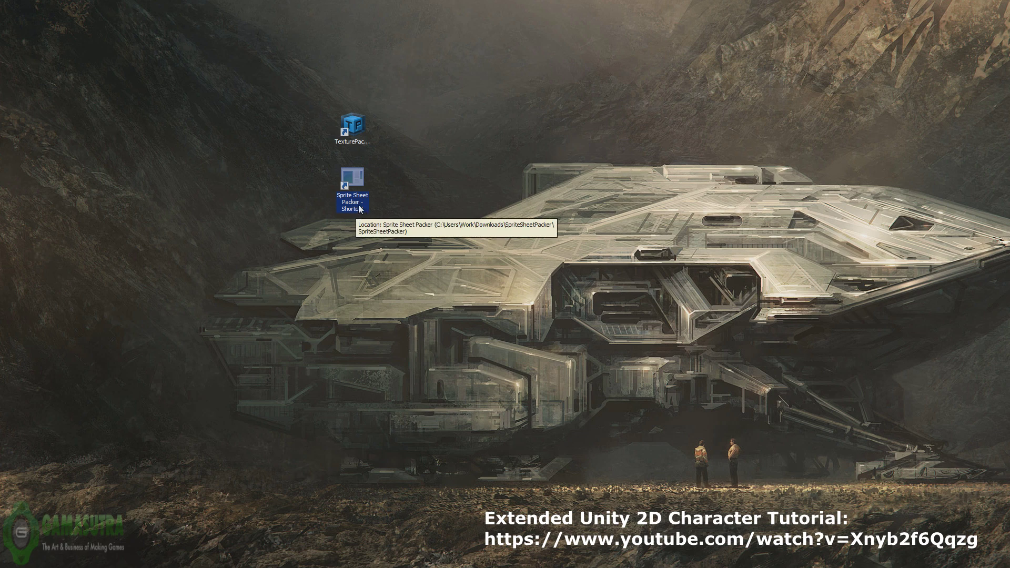
key("Up")
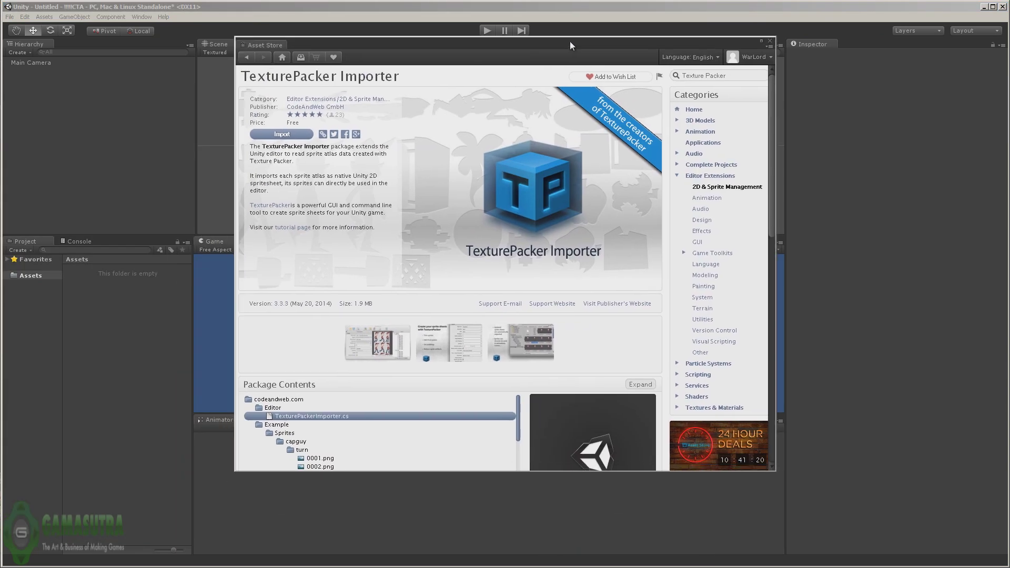
Drag the Asset Store window showing the TexturePacker Importer page into place
left_click_drag(570, 41, 516, 59)
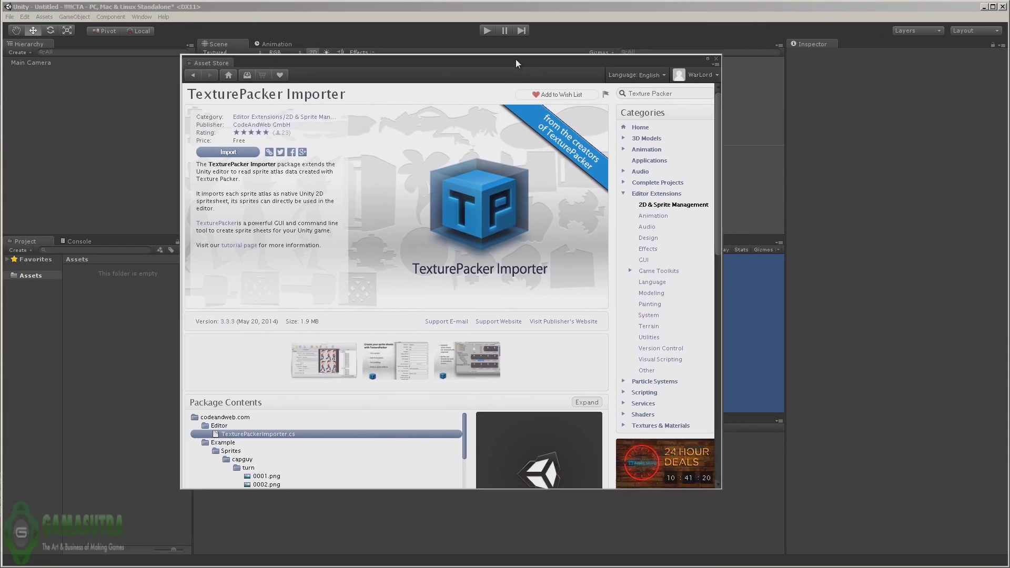
Import only TexturePackerImporter.cs from the TexturePacker Importer package, then close the Asset Store
left_click(245, 149)
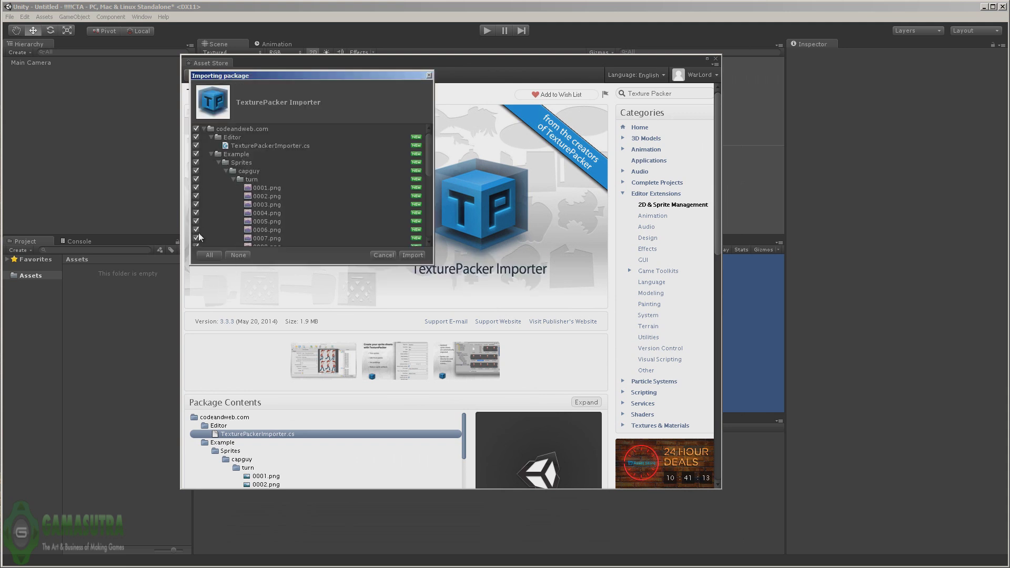
left_click(238, 255)
left_click(196, 145)
left_click(266, 146)
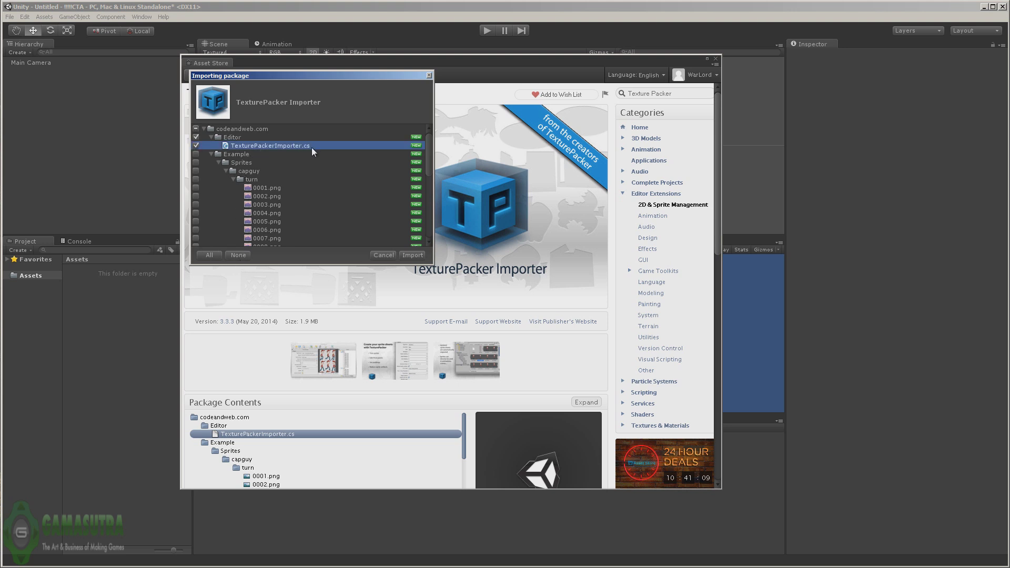
left_click(412, 256)
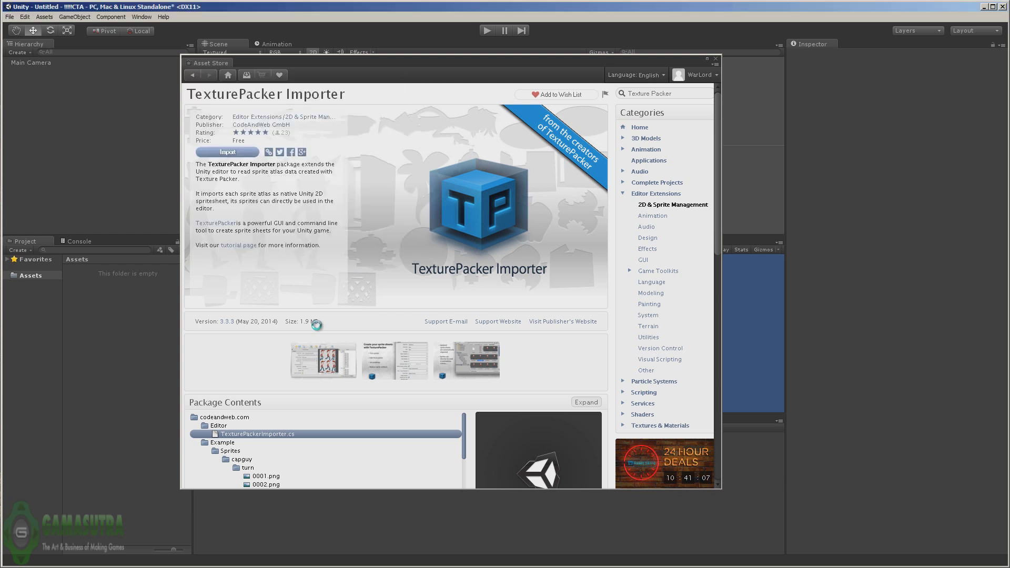
left_click(716, 58)
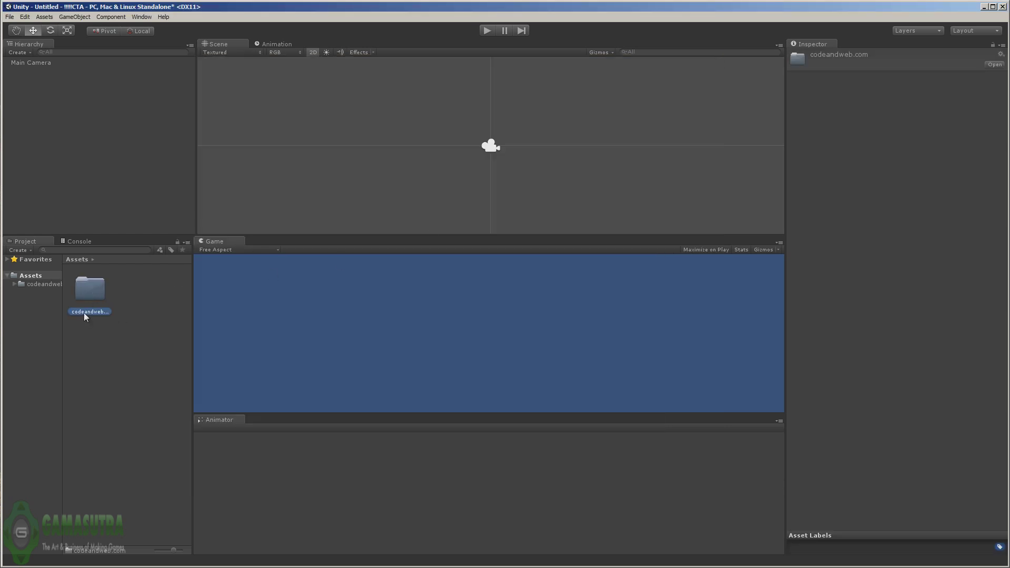
Launch TexturePacker and set the Data Format to Unity - Texture2D sprite sheet
left_click(984, 7)
double_click(359, 129)
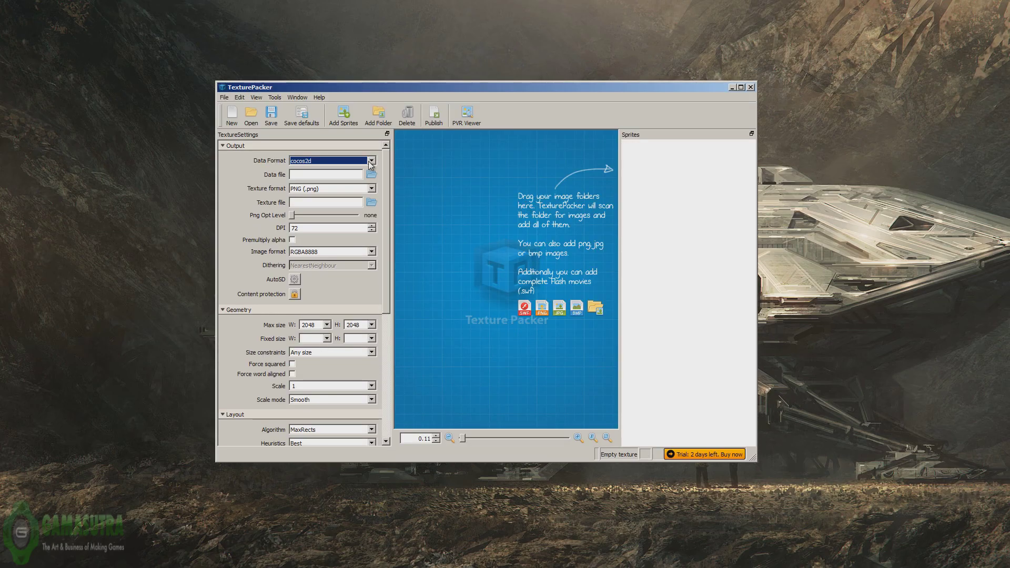
left_click(371, 162)
scroll(374, 228, "down", 6)
left_click(333, 210)
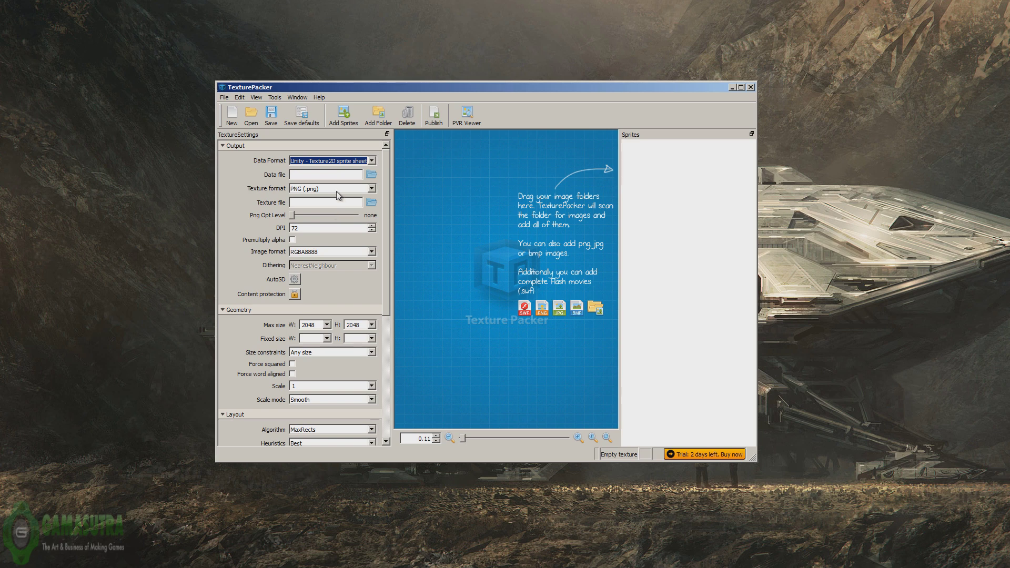
mouse_move(254, 163)
Raise the maximum sheet size to 4096 × 4096
left_click(327, 329)
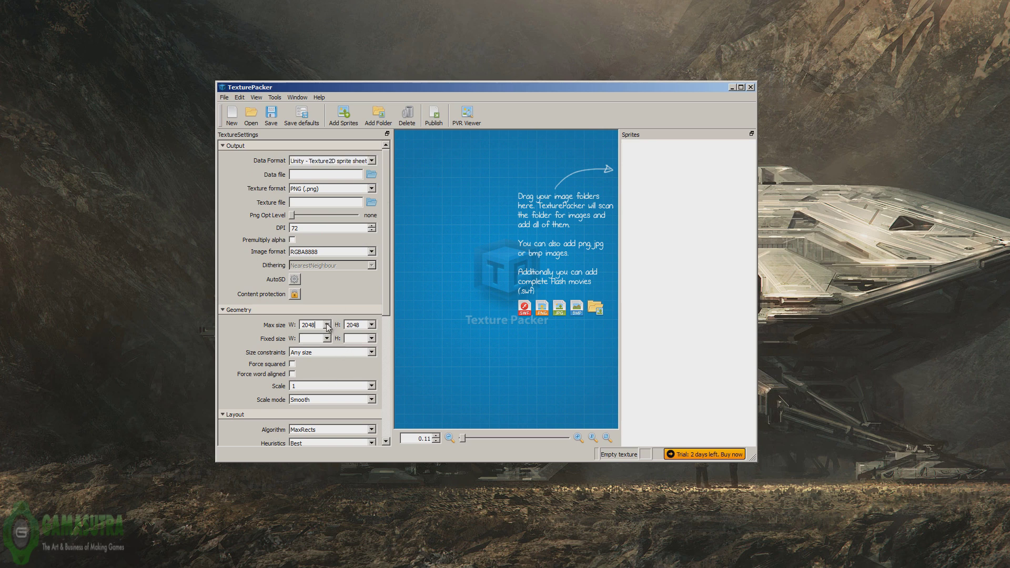
left_click(326, 325)
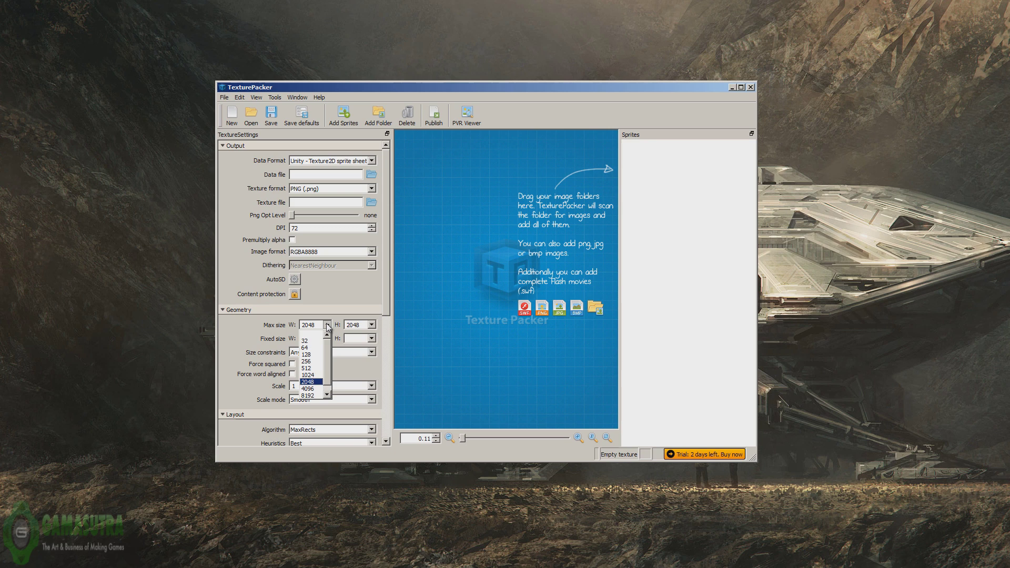
left_click(310, 389)
left_click(371, 326)
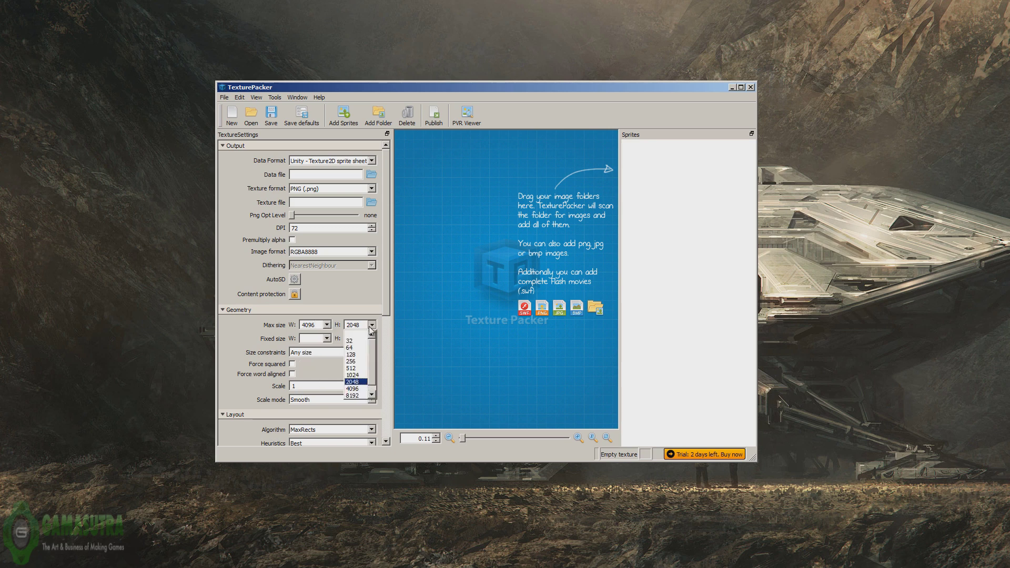
left_click(351, 389)
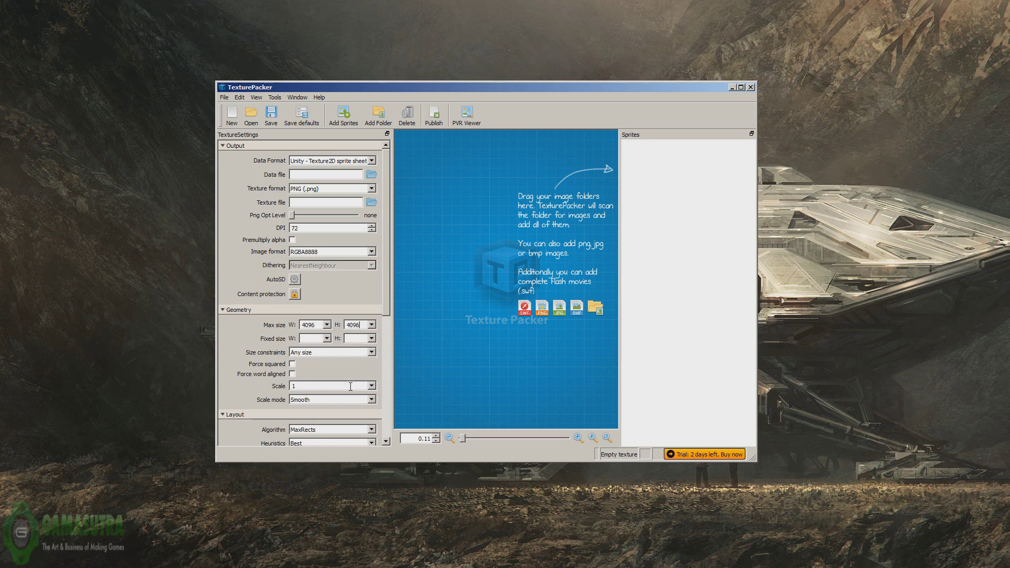
Add every frame from the Idle folder as sprites in the sheet
left_click(343, 115)
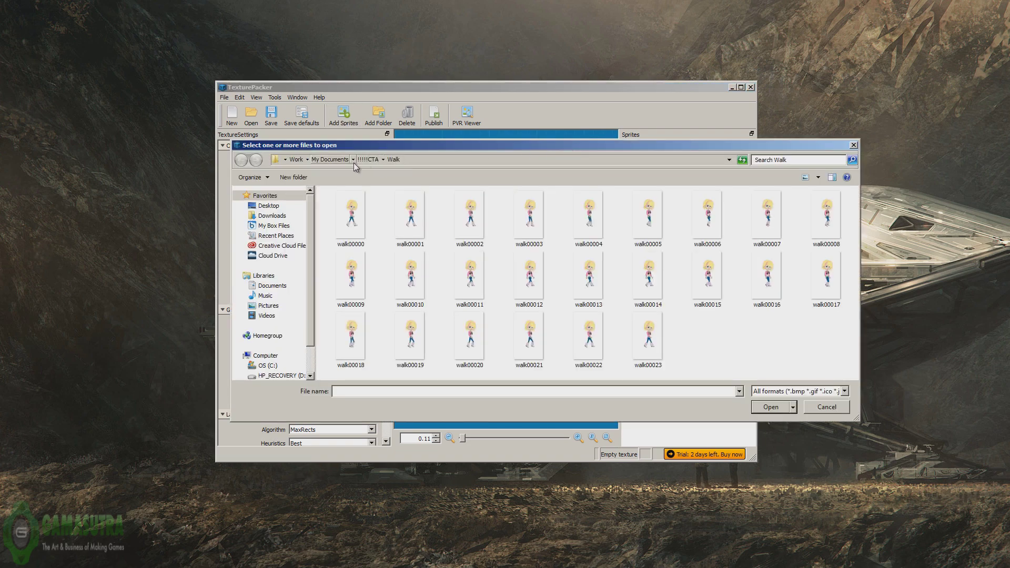
left_click(353, 160)
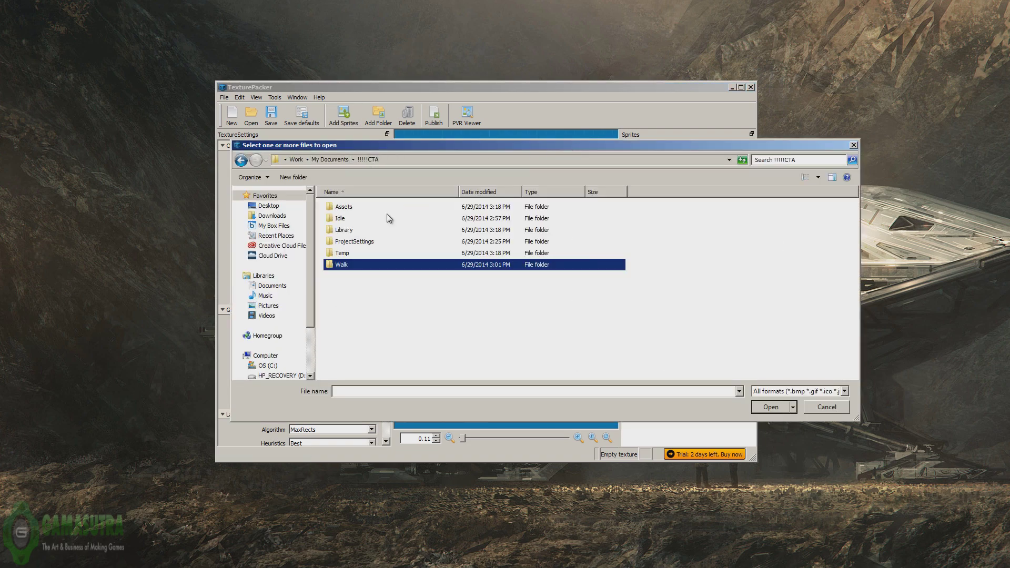
double_click(341, 219)
left_click(354, 227)
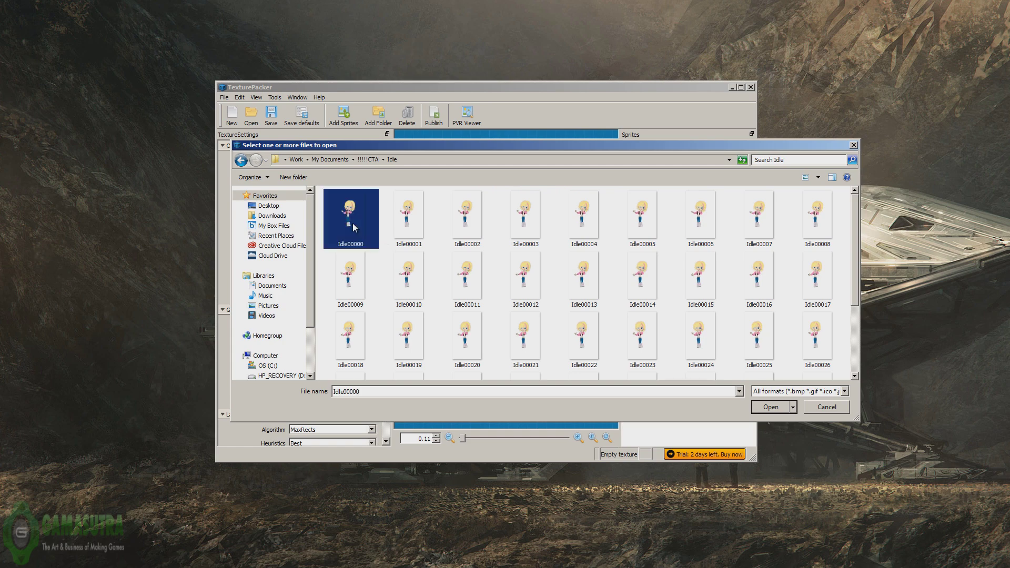
key("ctrl+a")
left_click(770, 407)
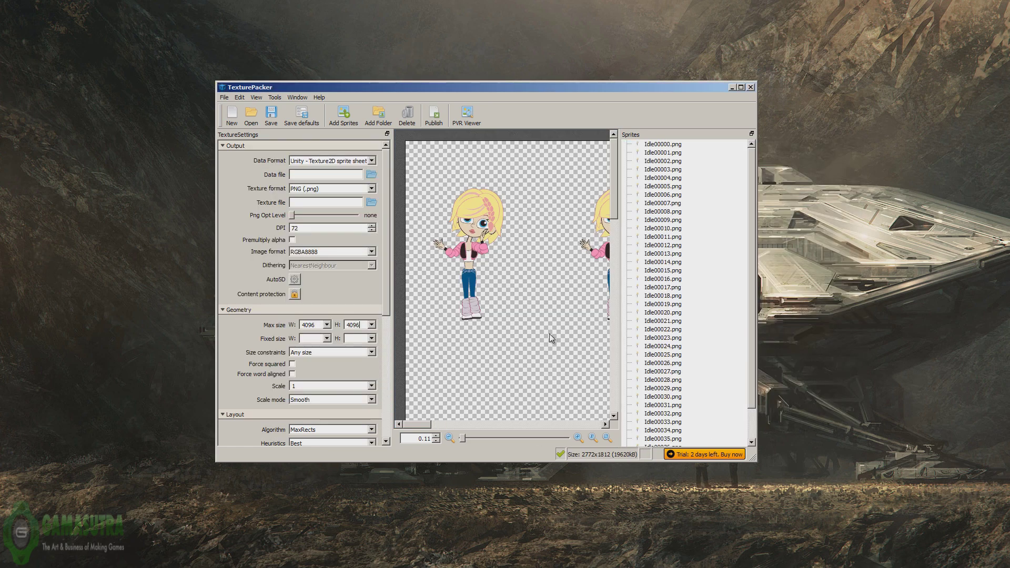
left_click(449, 439)
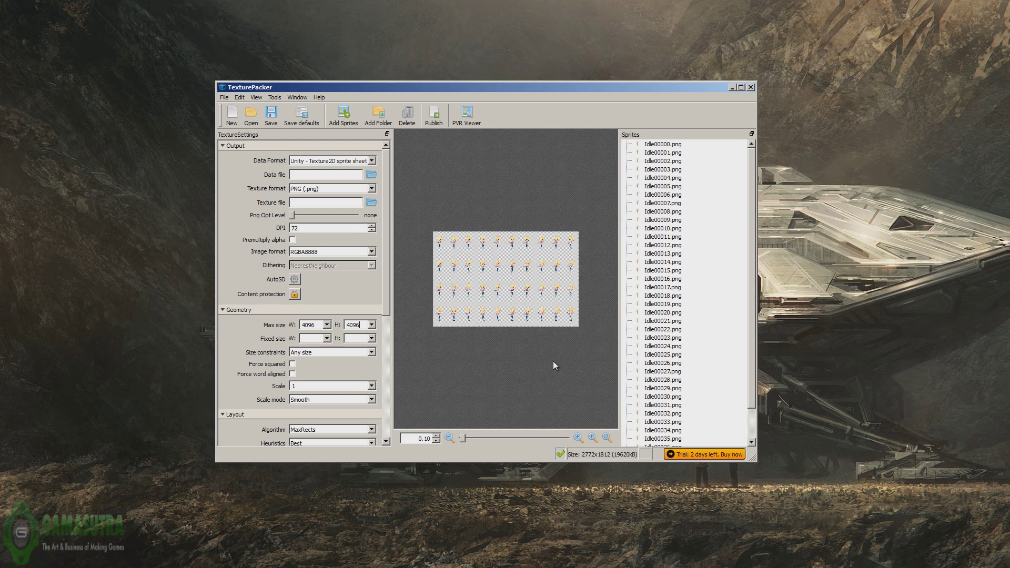
Publish the sheet as Idle into the Assets folder and dismiss the report
left_click(435, 114)
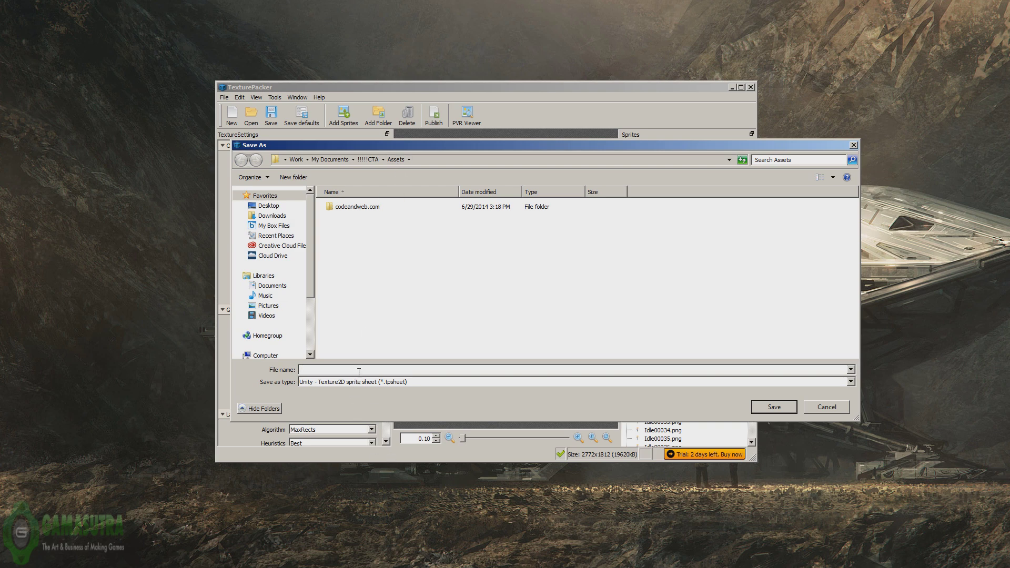
type("Idle")
key("Return")
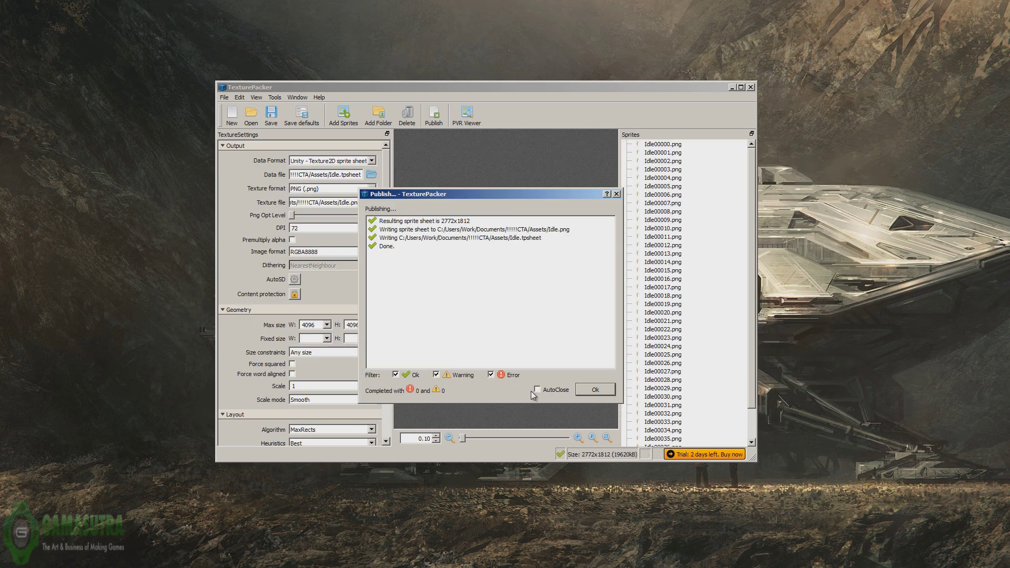
left_click(596, 391)
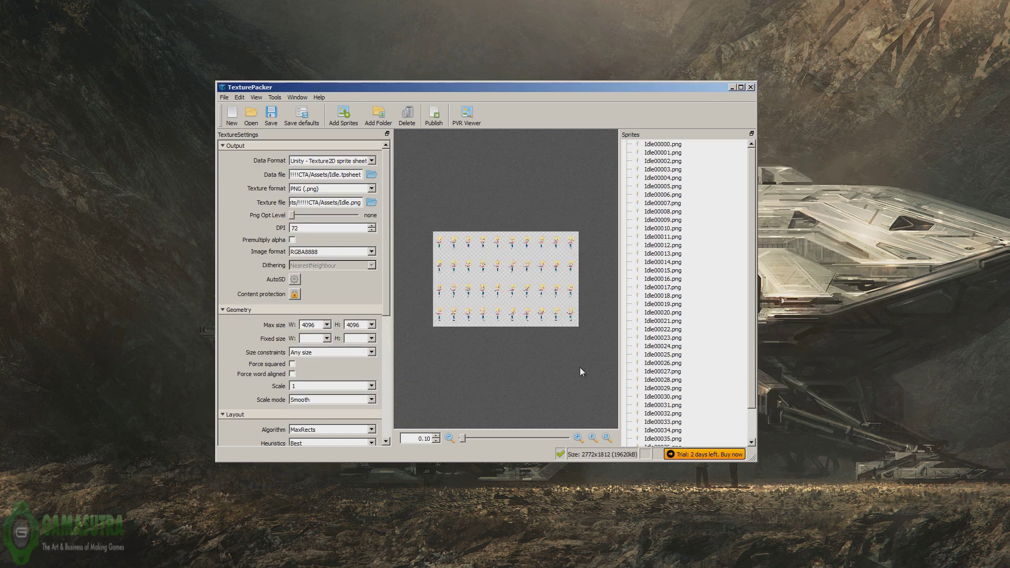
Start a new sheet with Unity - Texture2D format and 4096 × 4096 maximum size
left_click(232, 115)
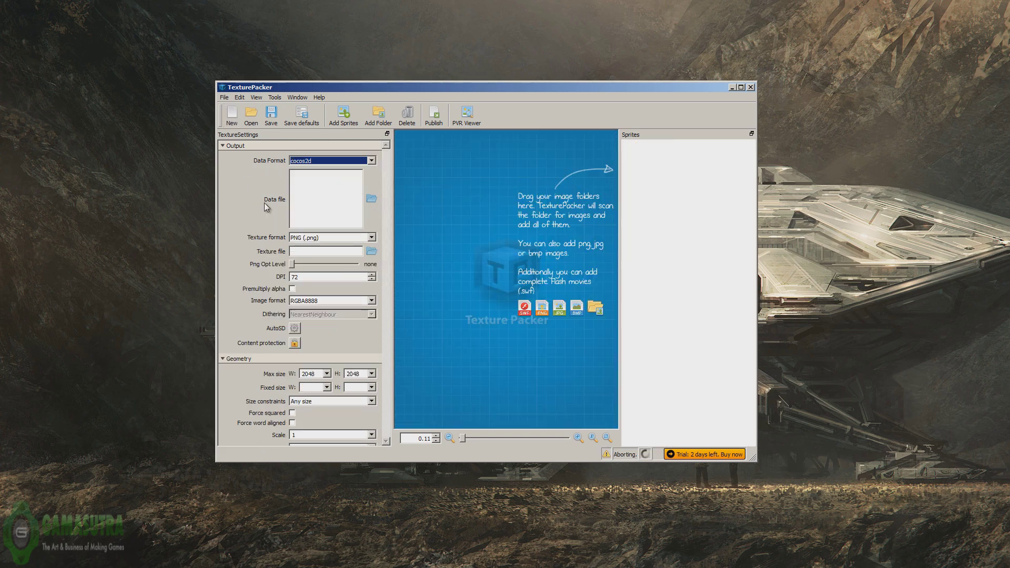
left_click(372, 161)
left_click_drag(373, 185, 374, 232)
left_click(325, 211)
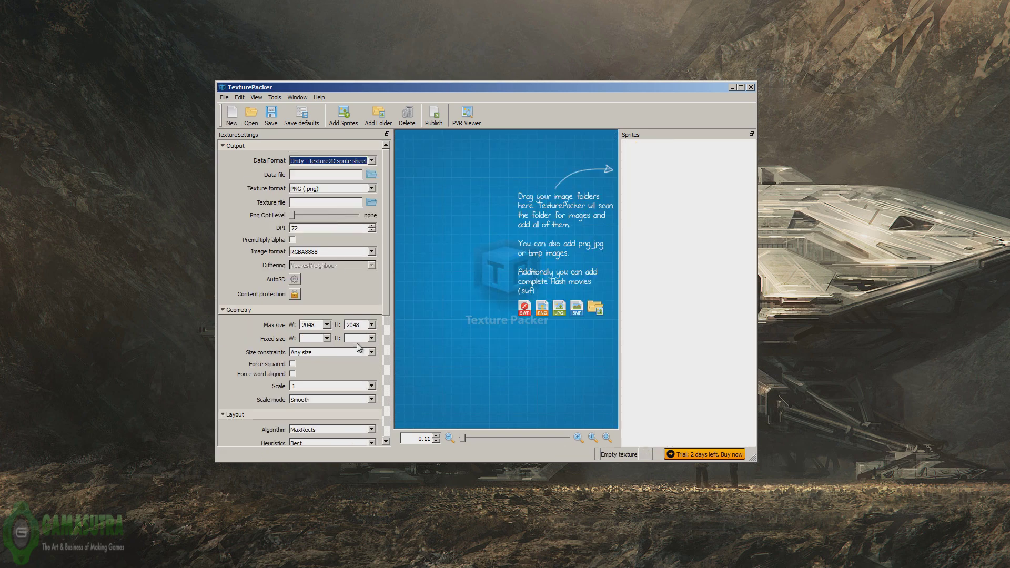
left_click(327, 325)
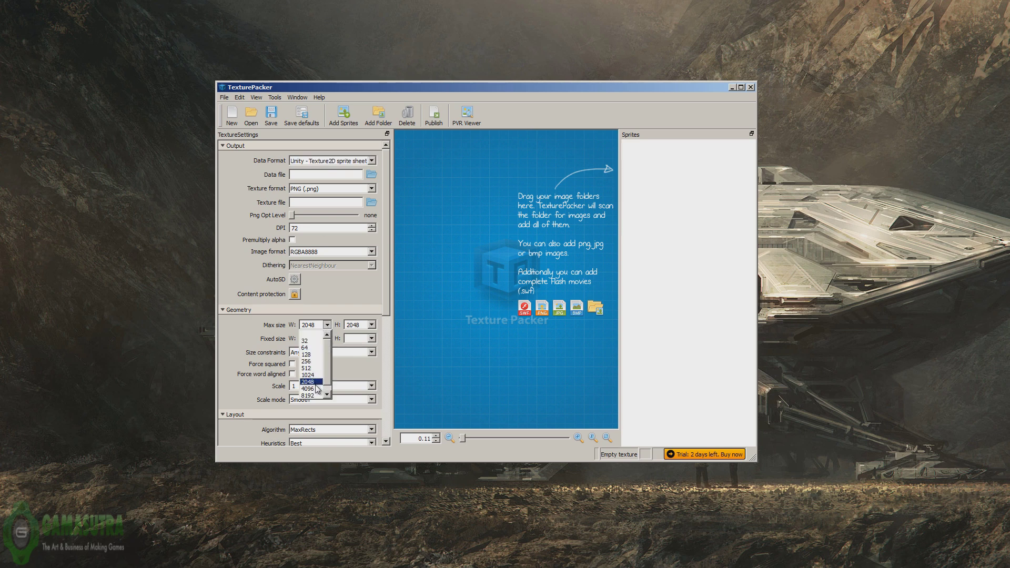
left_click(308, 389)
left_click(372, 324)
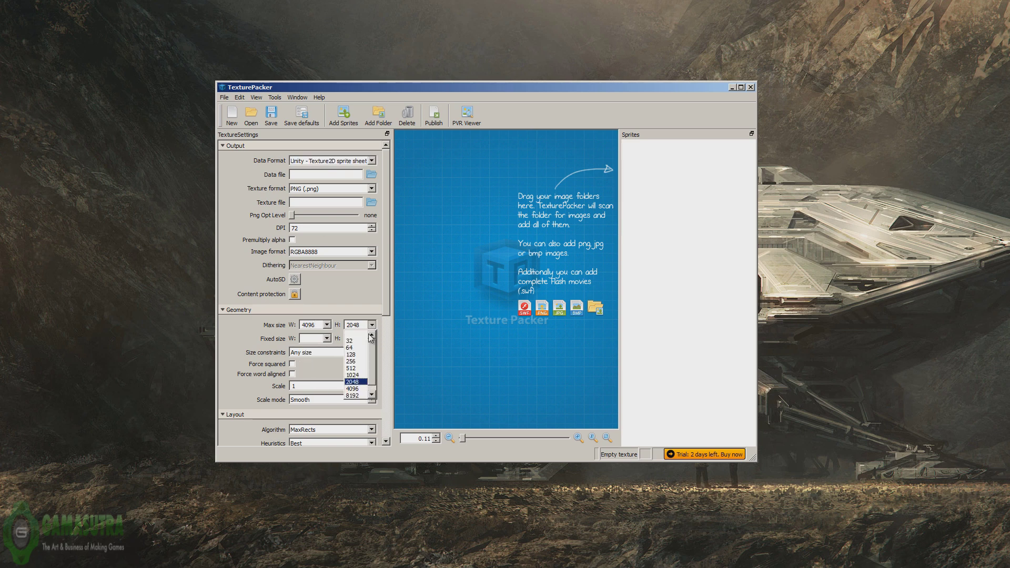
left_click(357, 392)
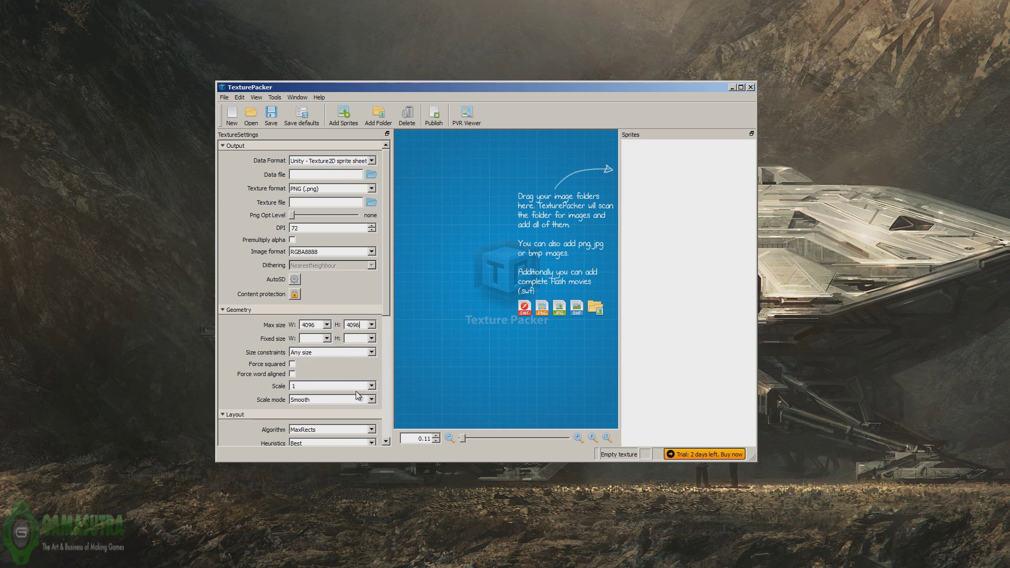
Add all 24 frames from the Walk folder as sprites
left_click(343, 115)
left_click(374, 161)
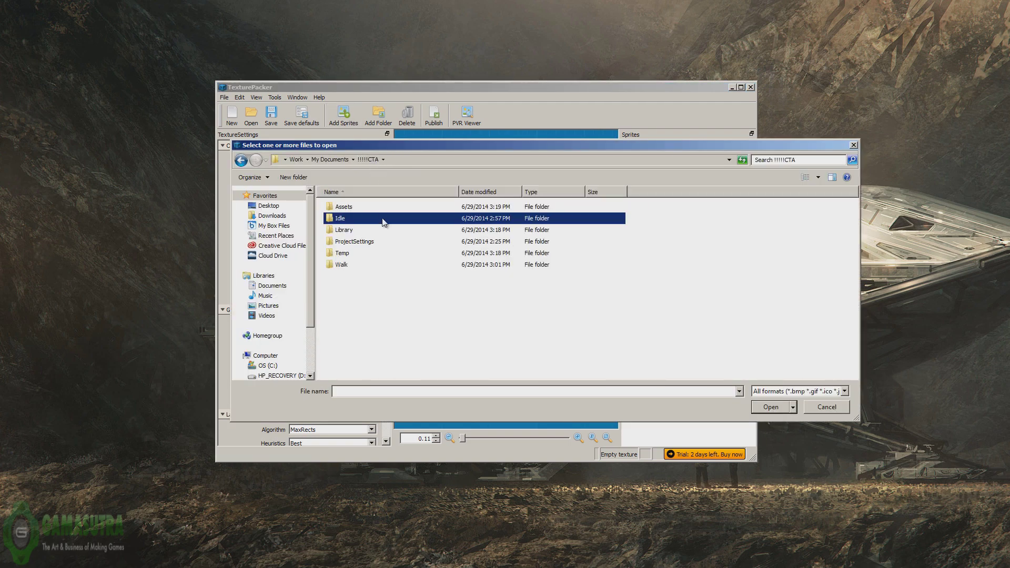
double_click(336, 266)
left_click(362, 231)
key("ctrl+a")
left_click(771, 406)
left_click(450, 438)
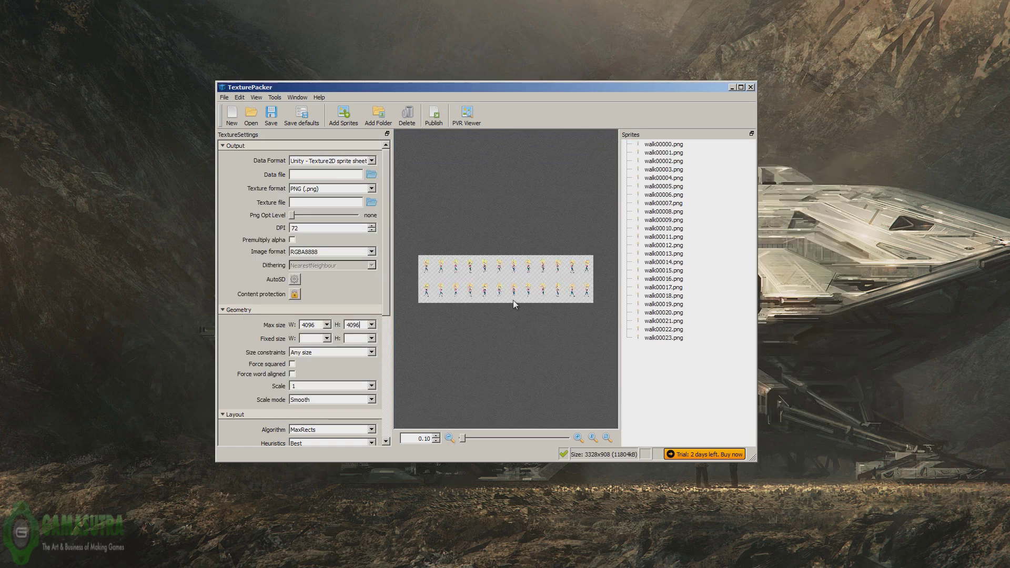
Publish the sheet as Walk into Assets and switch back to Unity
left_click(433, 113)
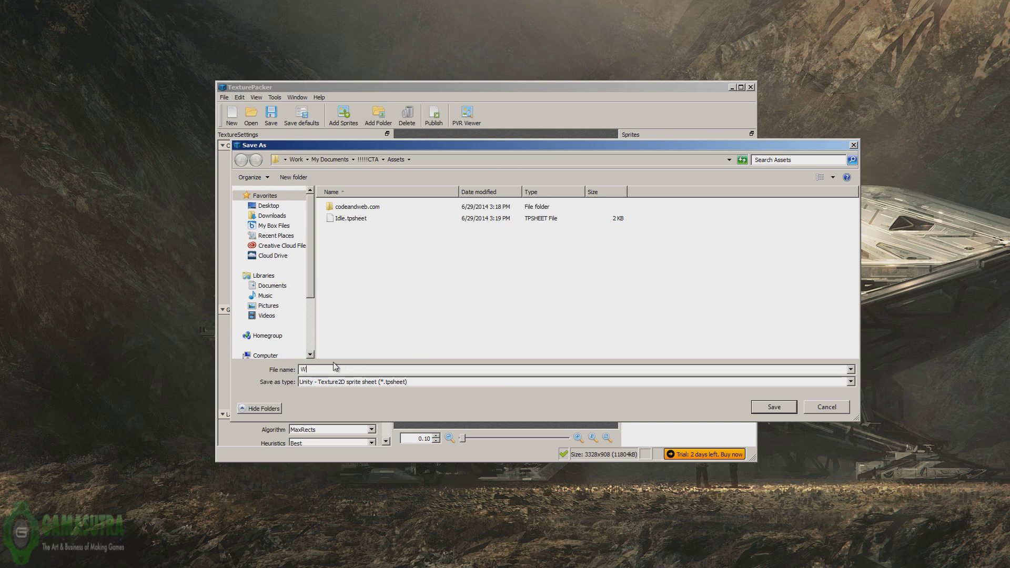
key("Return")
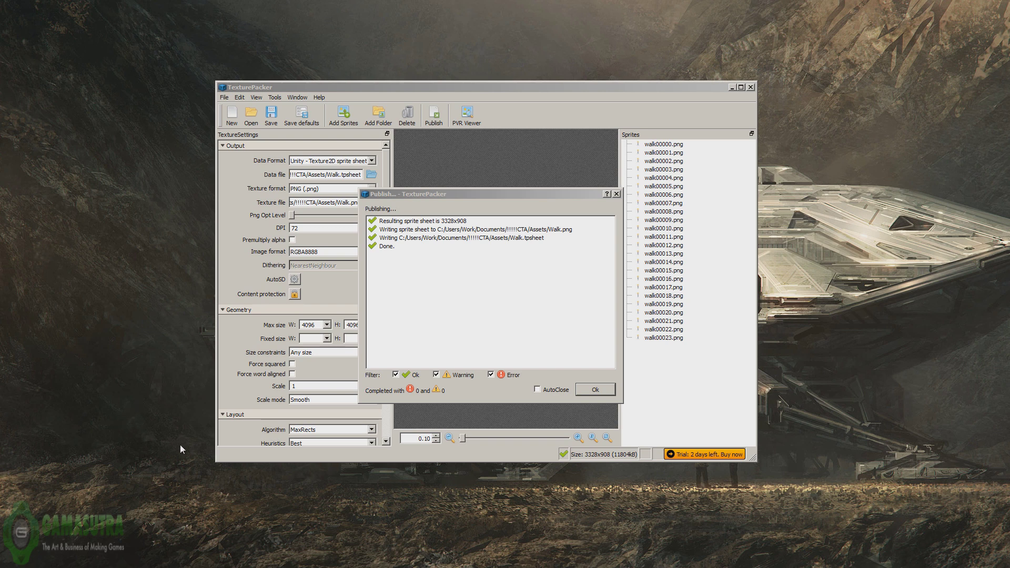
key("alt+Tab")
key("Tab")
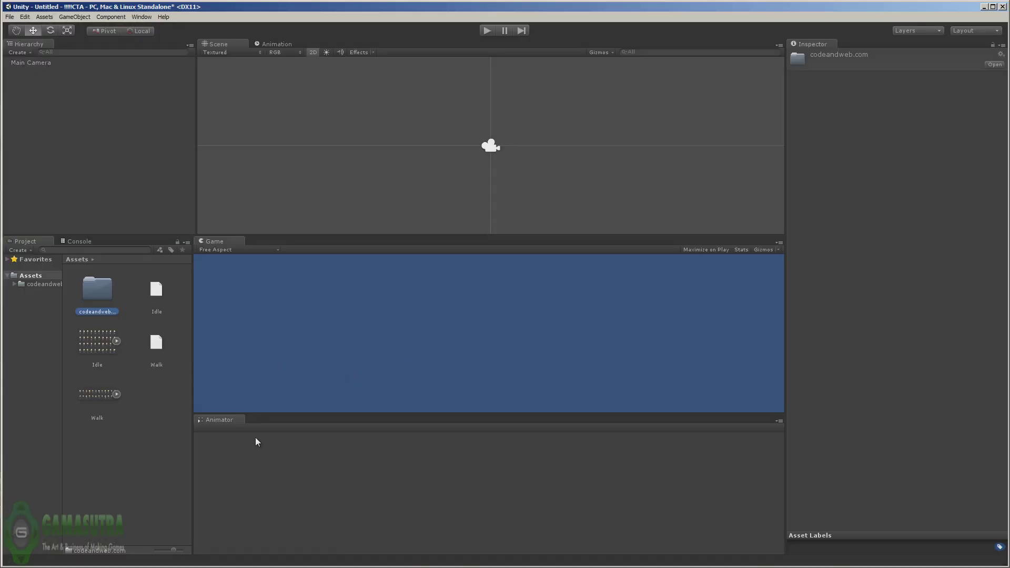
left_click(116, 342)
key("Right")
key("Right")
key("Right")
key("Down")
key("Left")
left_click(114, 341)
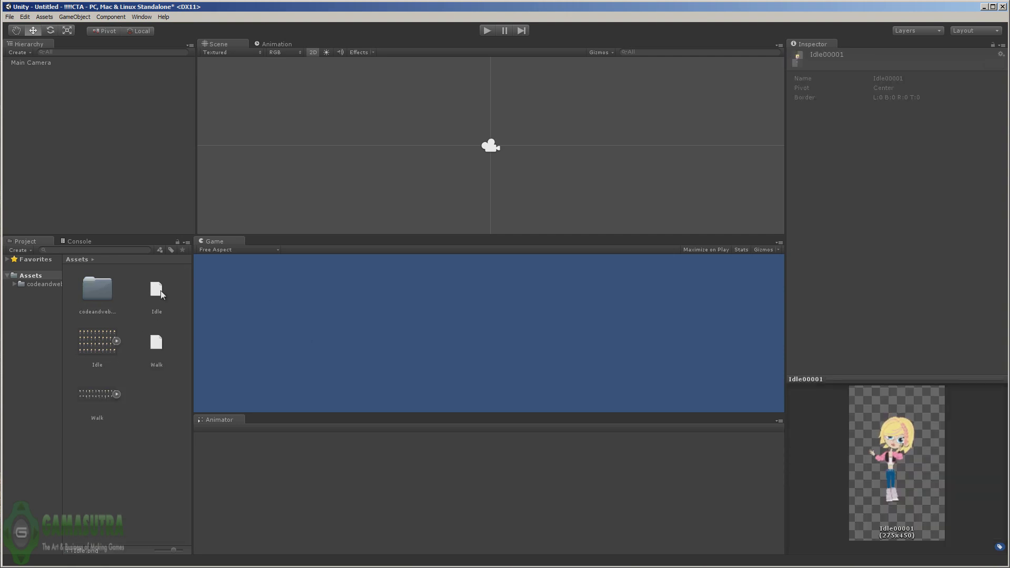
left_click(160, 346)
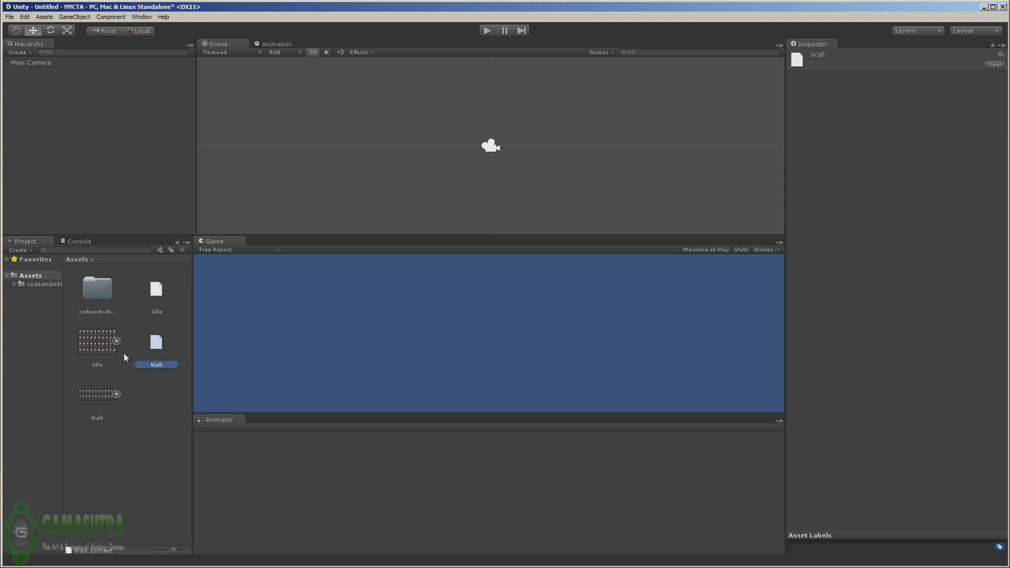
left_click(118, 393)
left_click(148, 392)
left_click(100, 342)
left_click(114, 341)
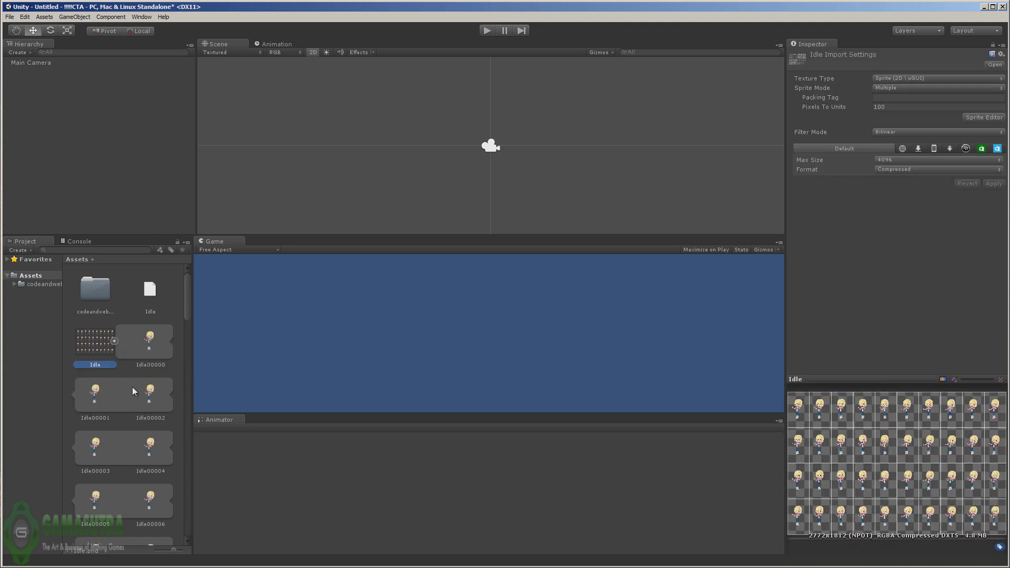
left_click(113, 342)
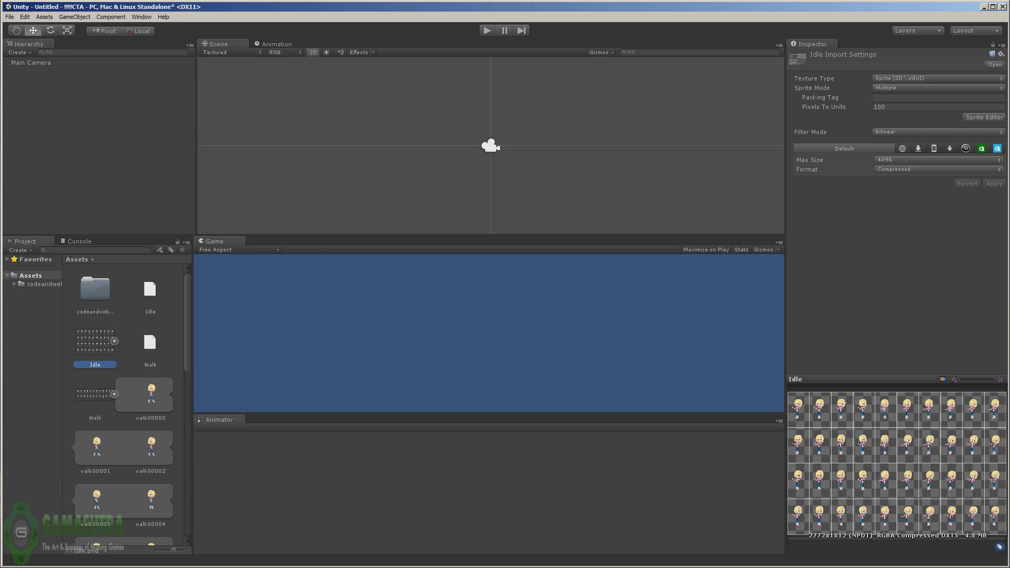
left_click(115, 396)
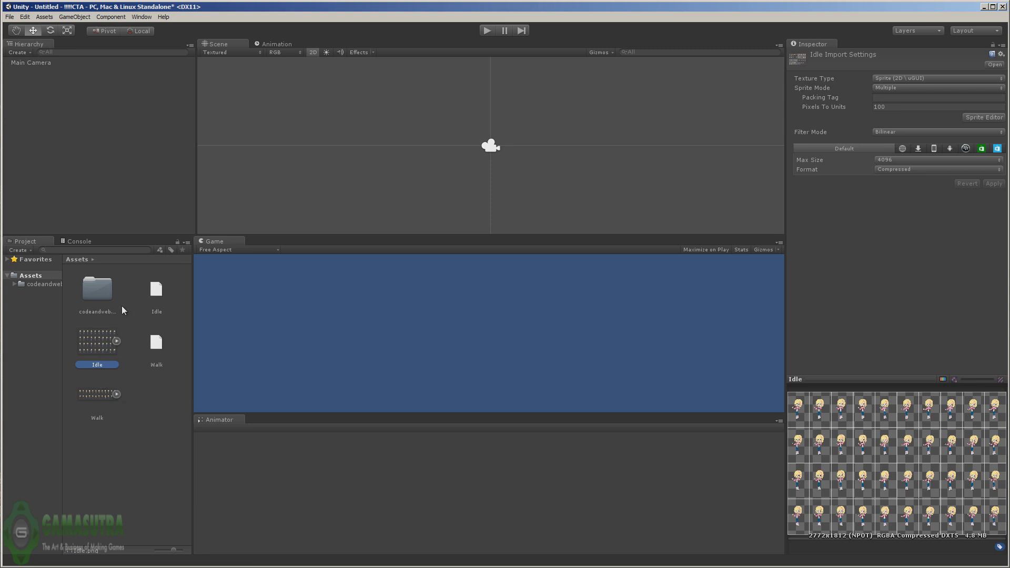
Create an empty game object named Character
left_click(78, 20)
left_click(86, 34)
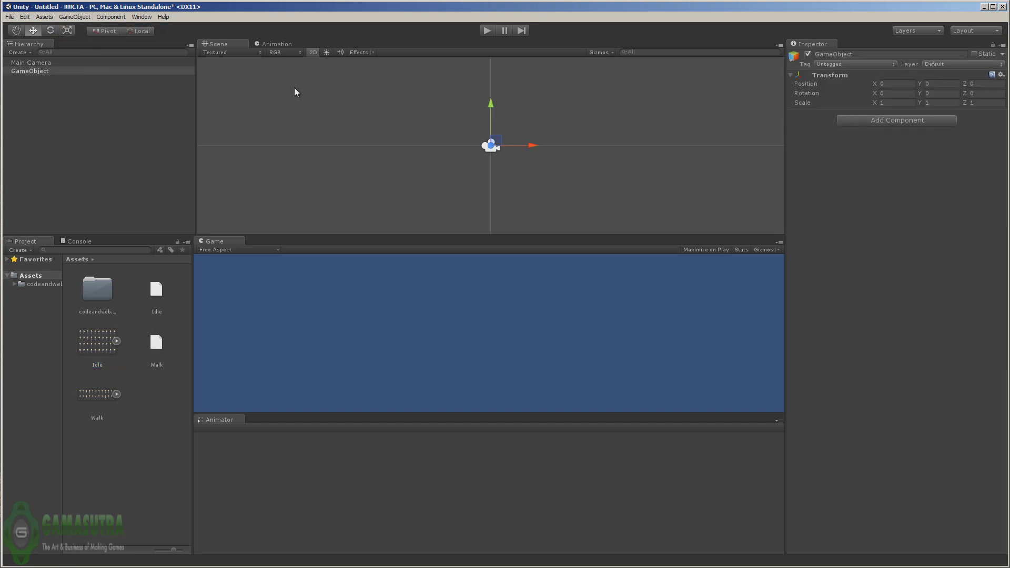
left_click(856, 54)
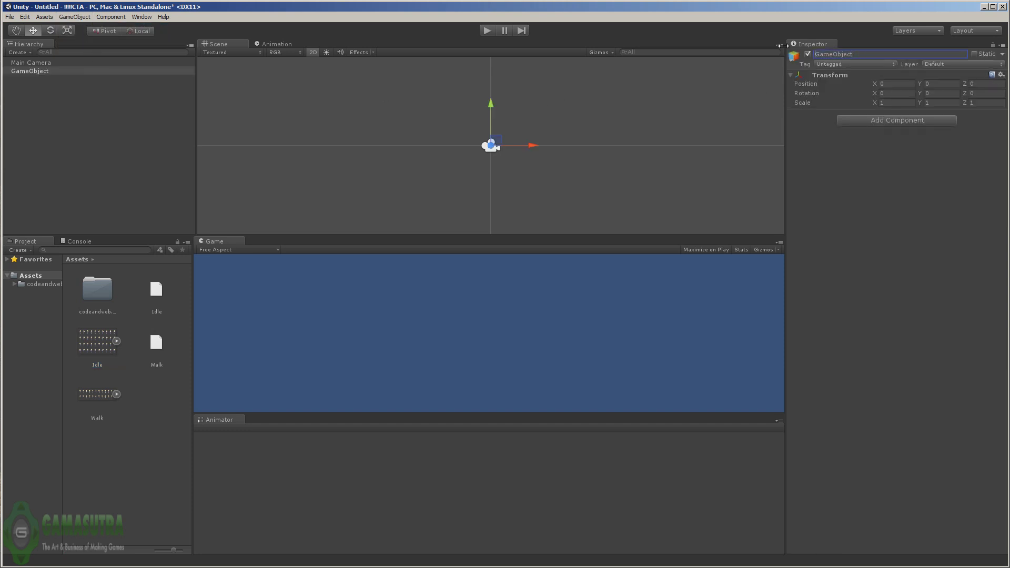
left_click(864, 54)
type("Character")
key("Return")
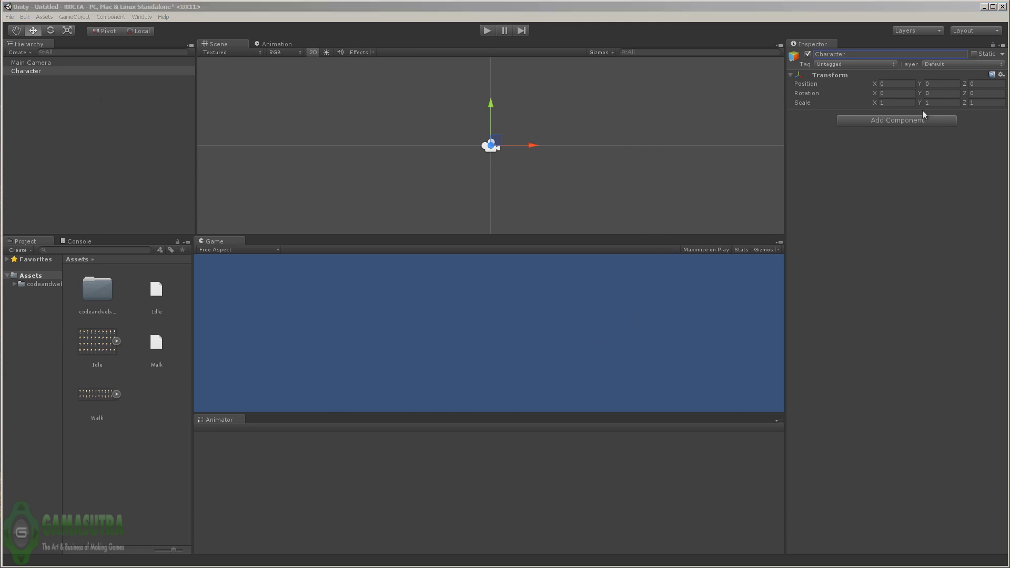
Add a Sprite Renderer to Character using the Idle00000 frame as its sprite
left_click(910, 121)
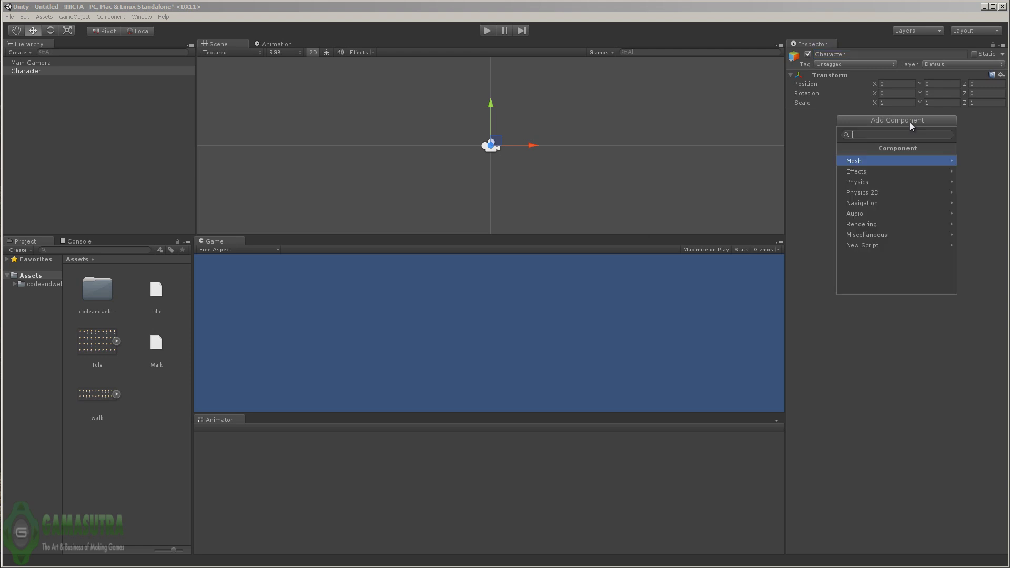
left_click(876, 226)
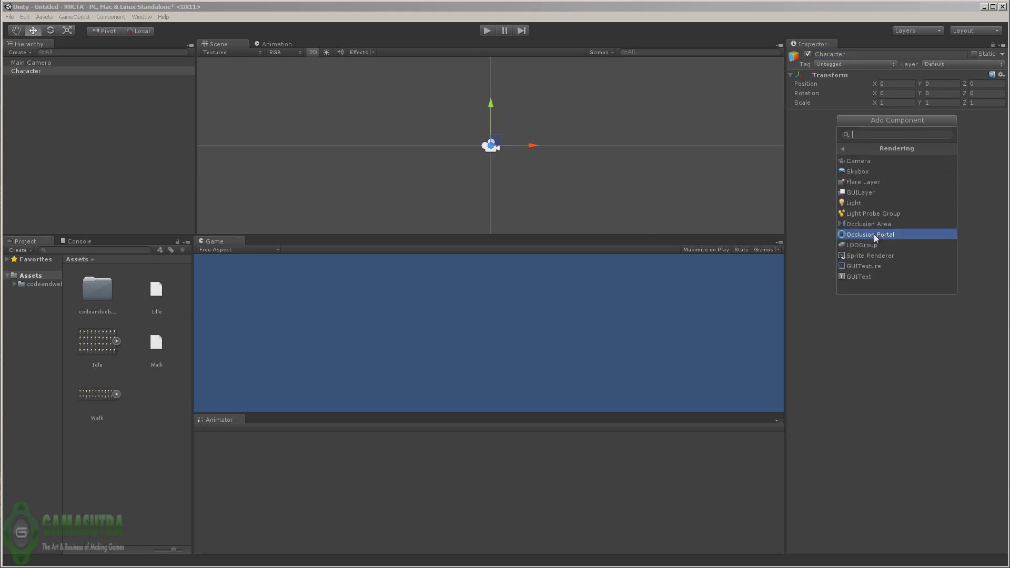
left_click(870, 256)
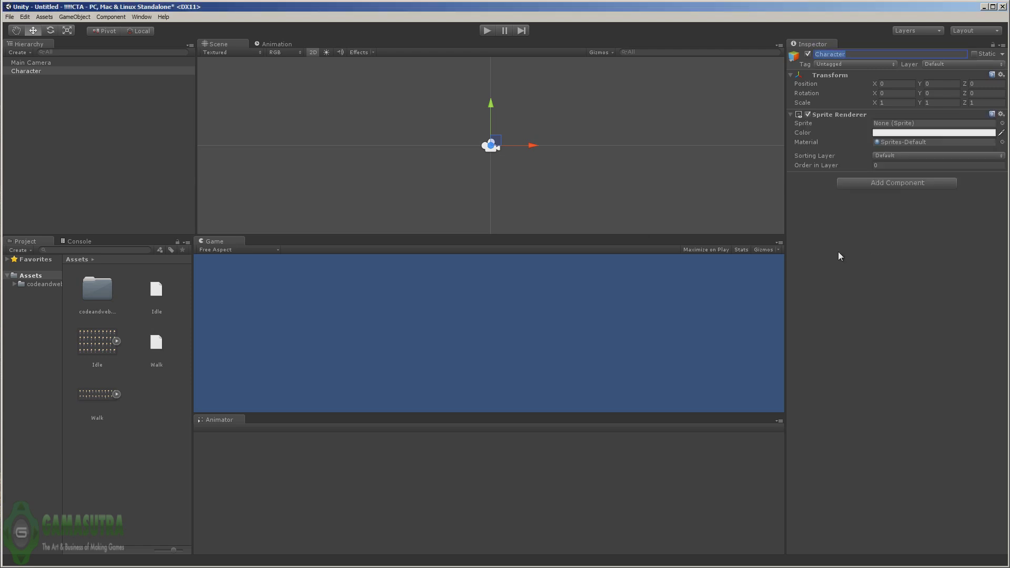
left_click(116, 340)
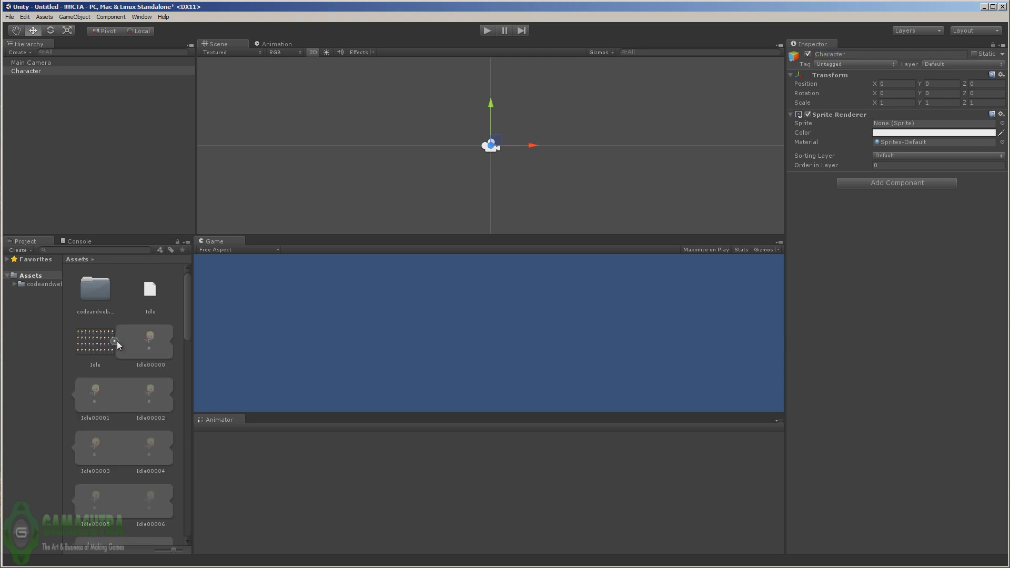
left_click_drag(154, 345, 899, 125)
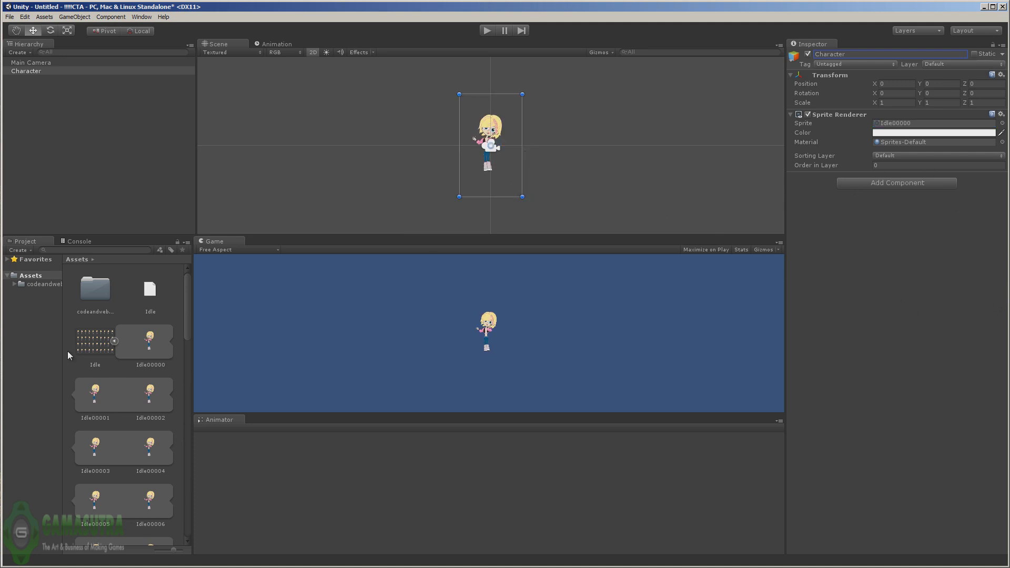
left_click(114, 342)
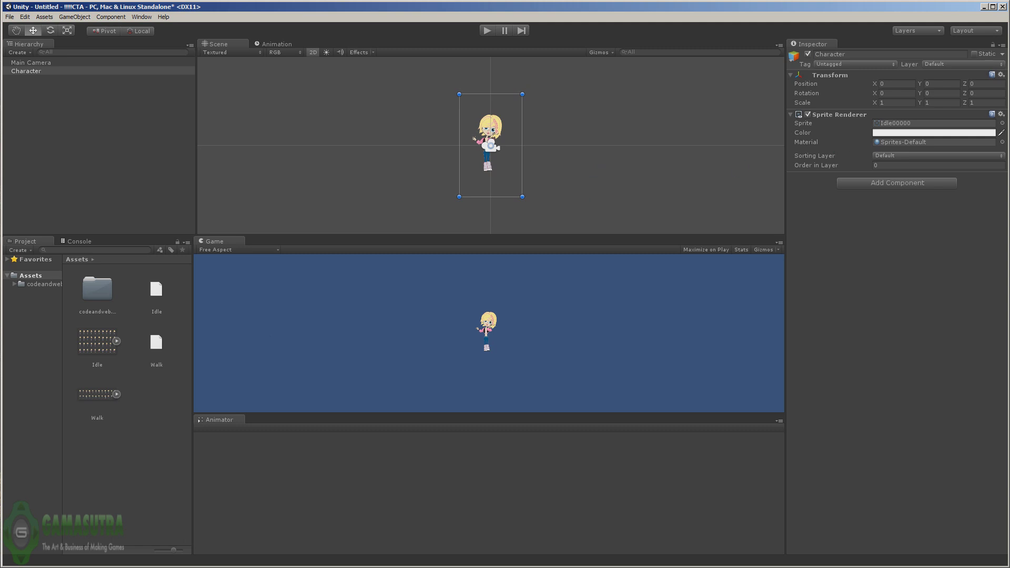
Add a Rigidbody 2D with Fixed Angle on and Interpolate set to Interpolate
left_click(889, 184)
left_click(865, 255)
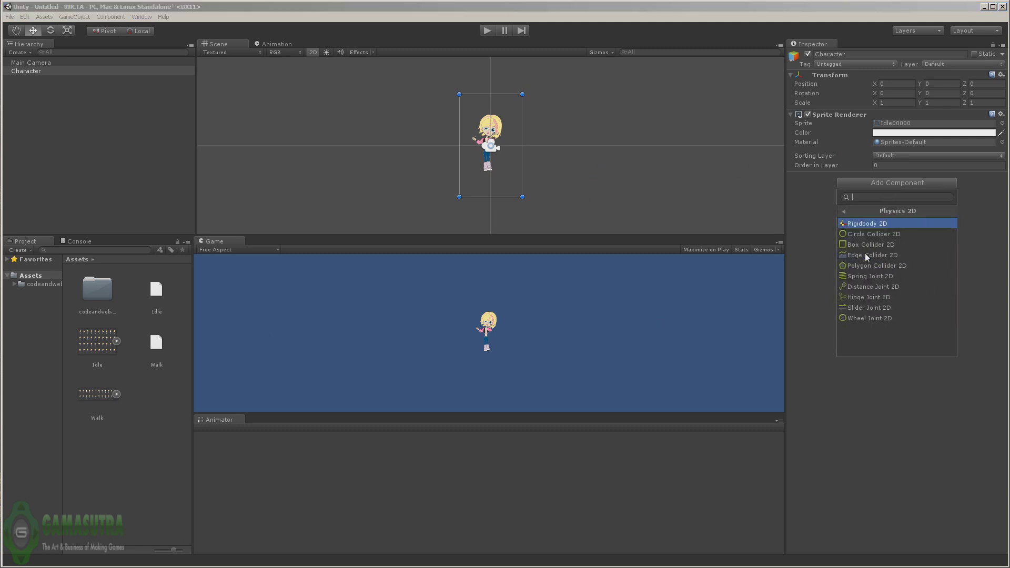
left_click(870, 223)
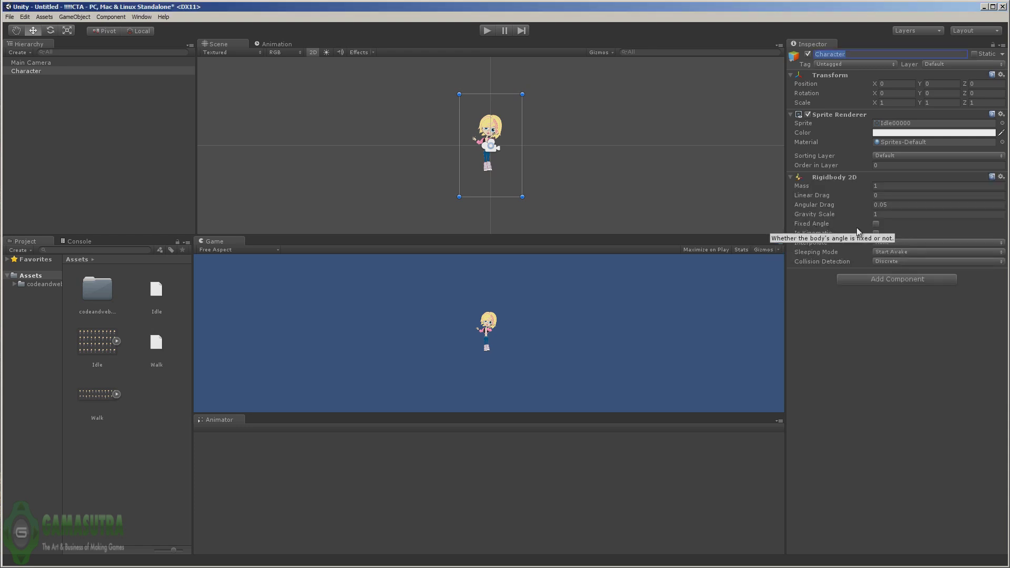
left_click(877, 224)
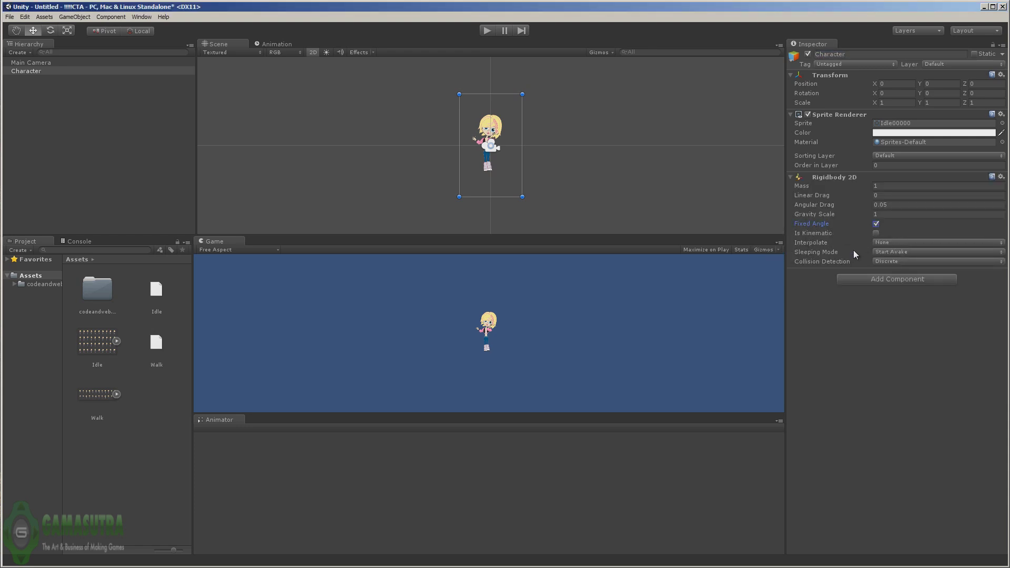
left_click(950, 243)
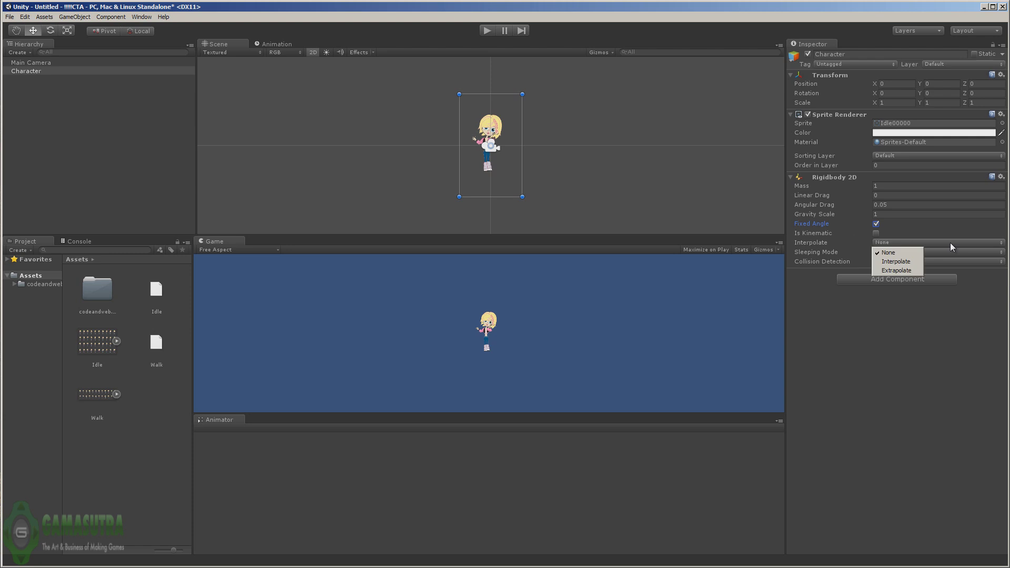
left_click(899, 262)
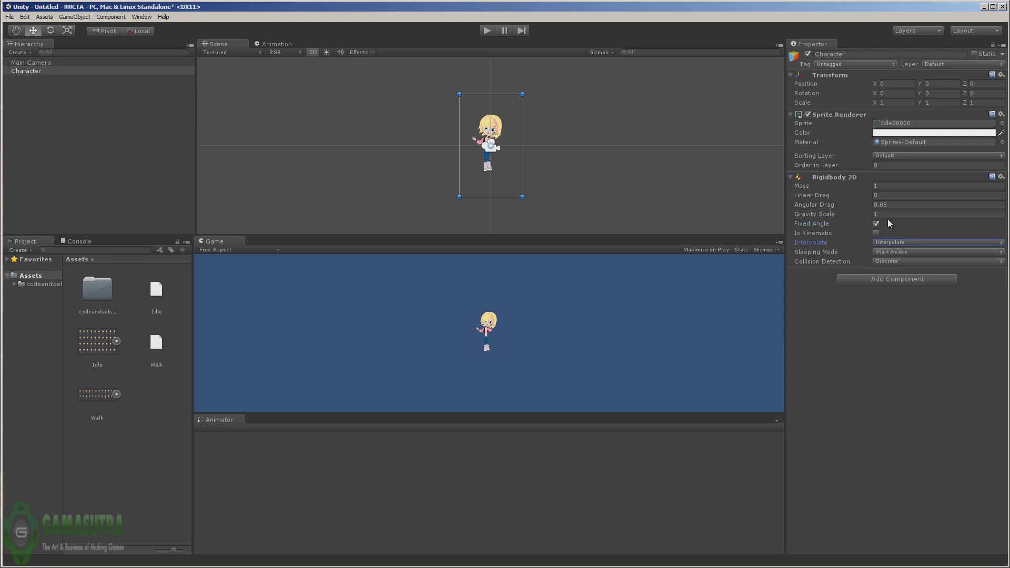
left_click(791, 177)
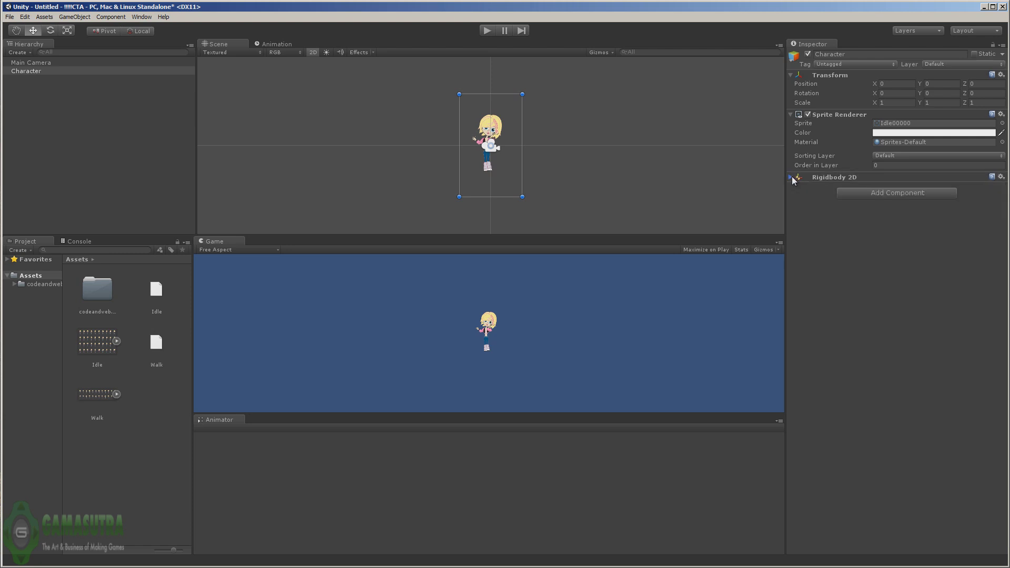
Attach a Circle Collider 2D with radius 0.51 and center X -0.15, Y -0.64
left_click(884, 194)
left_click(864, 266)
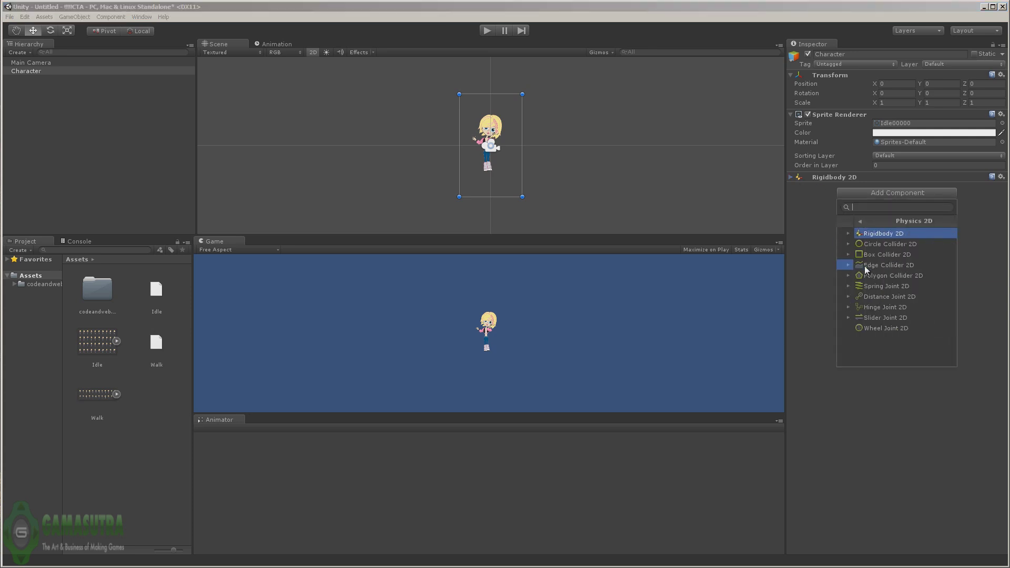
left_click(869, 245)
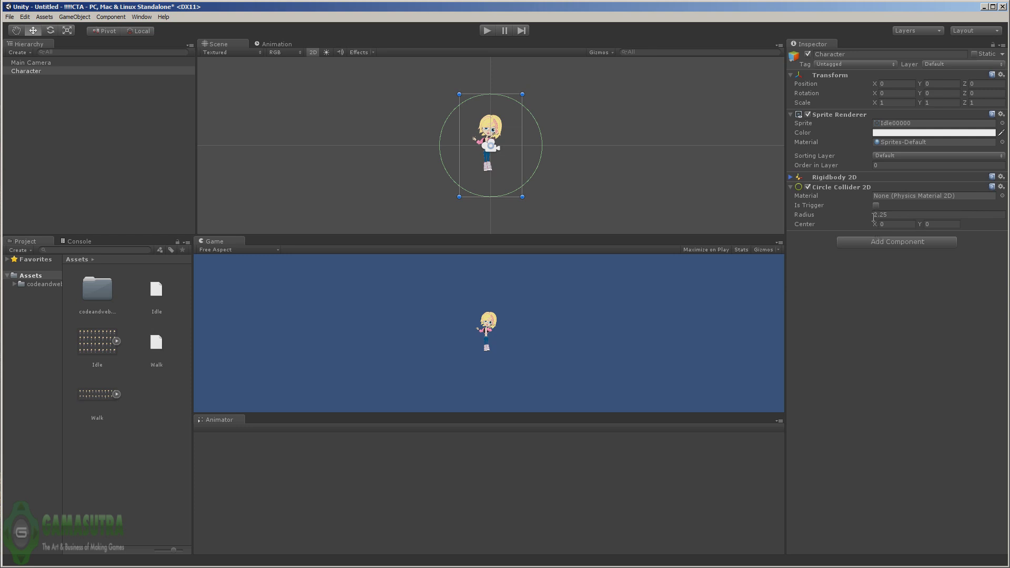
left_click_drag(867, 216, 839, 215)
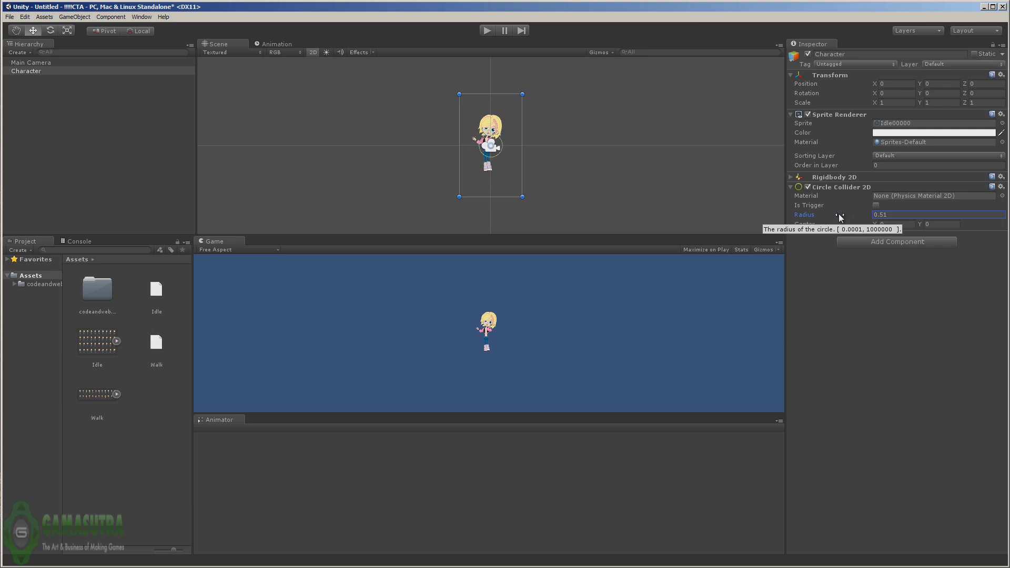
left_click_drag(920, 225, 910, 227)
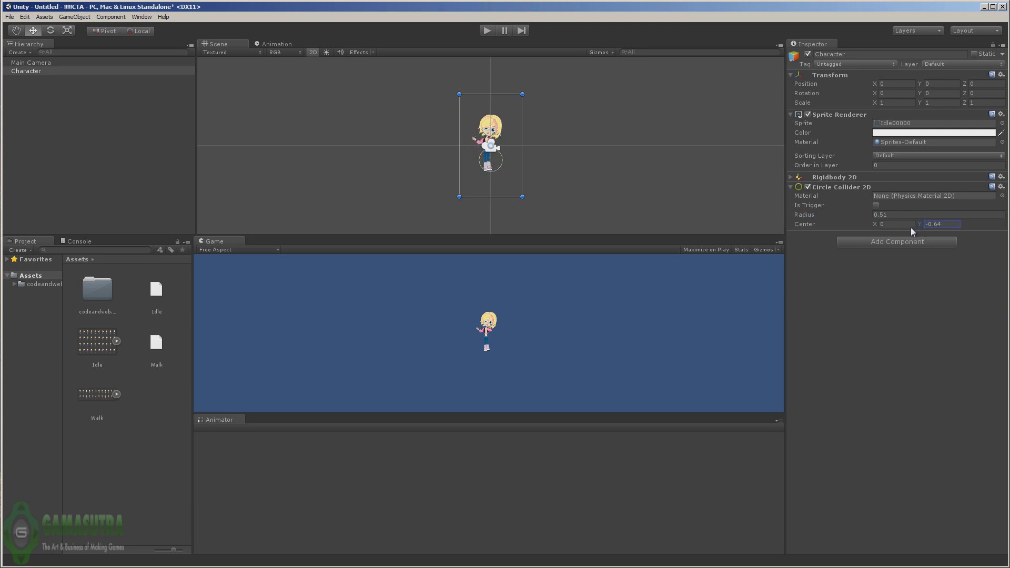
left_click(875, 226)
left_click_drag(873, 224, 870, 224)
Attach a Box Collider 2D sized 1.34 × 2.2 with center X -0.12, Y 0.44
left_click(891, 241)
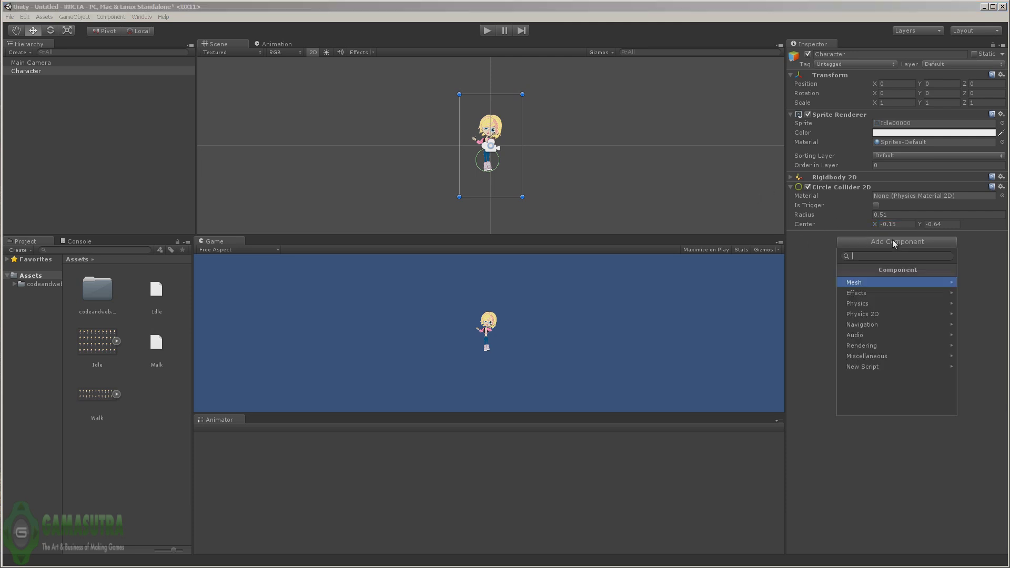
left_click(896, 322)
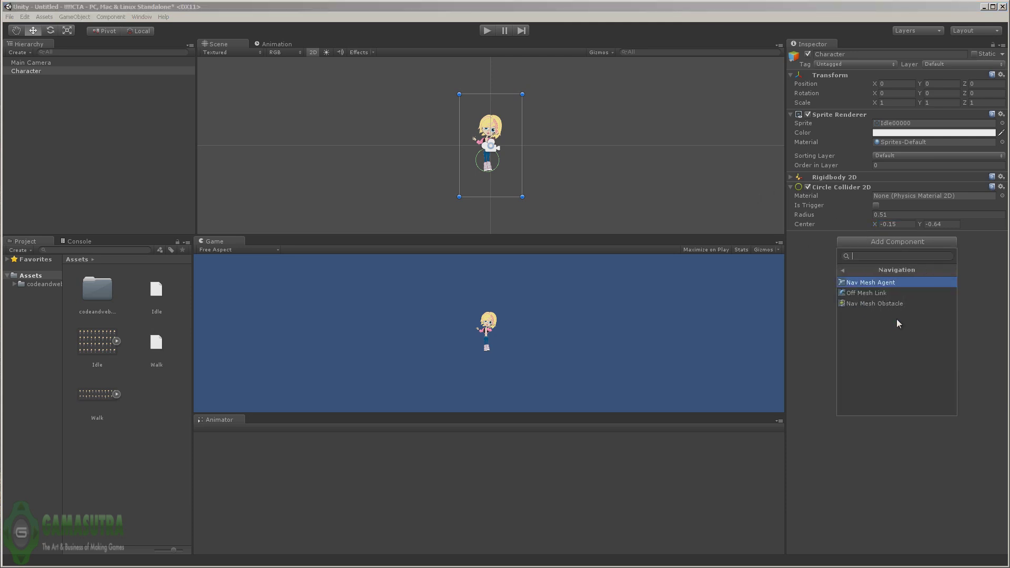
left_click(846, 268)
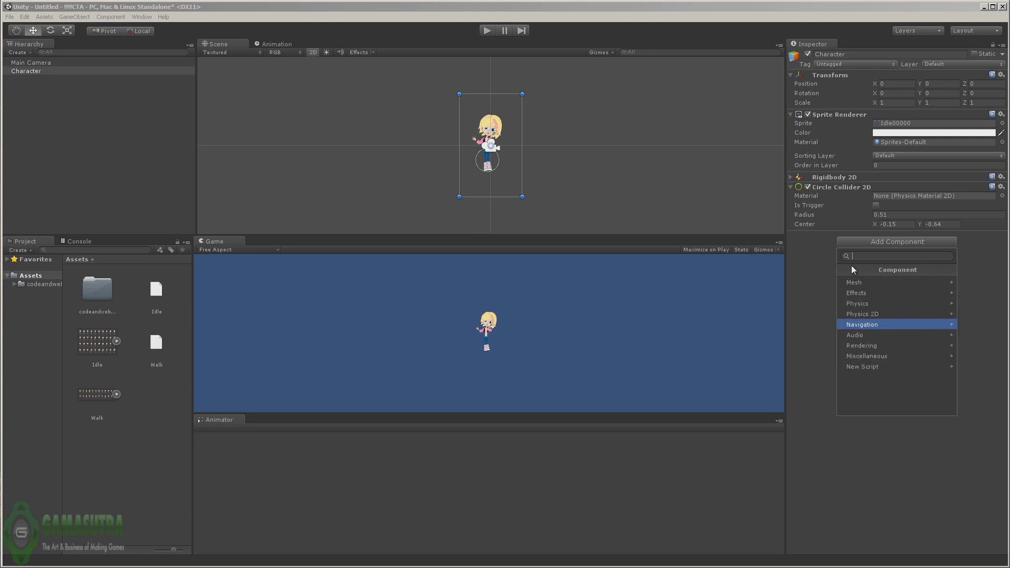
left_click(873, 314)
left_click(872, 303)
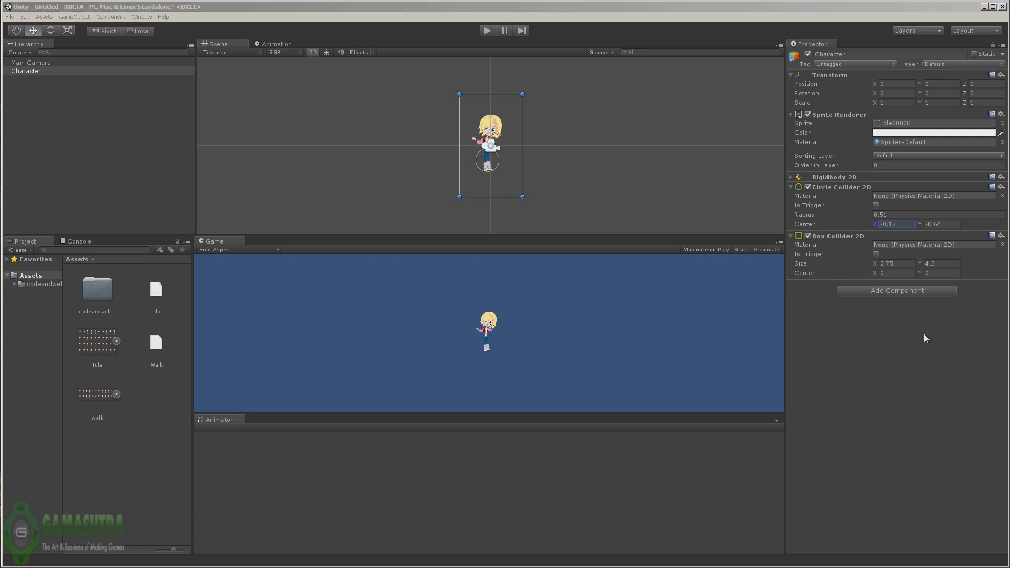
left_click(926, 274)
type("-0.3")
mouse_move(917, 260)
left_mouse_down()
mouse_move(878, 276)
mouse_move(863, 267)
mouse_move(928, 276)
left_mouse_up()
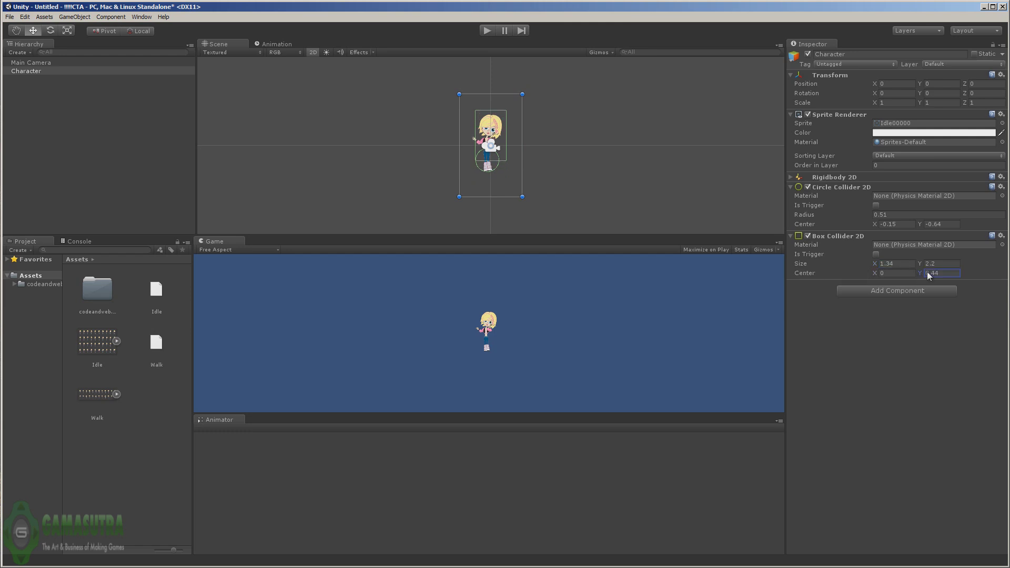
left_click(876, 273)
left_click_drag(875, 273, 870, 273)
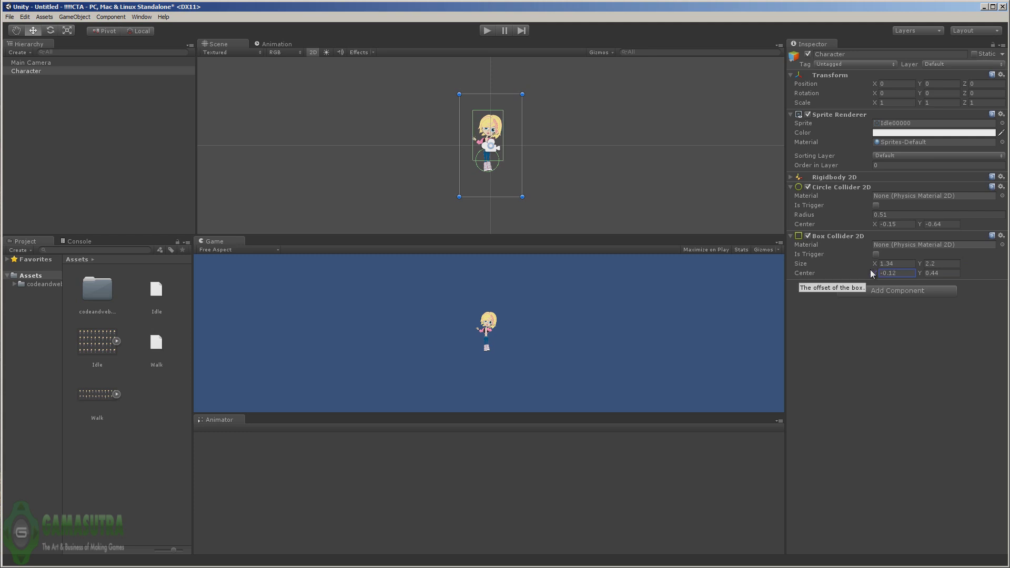
left_click(791, 186)
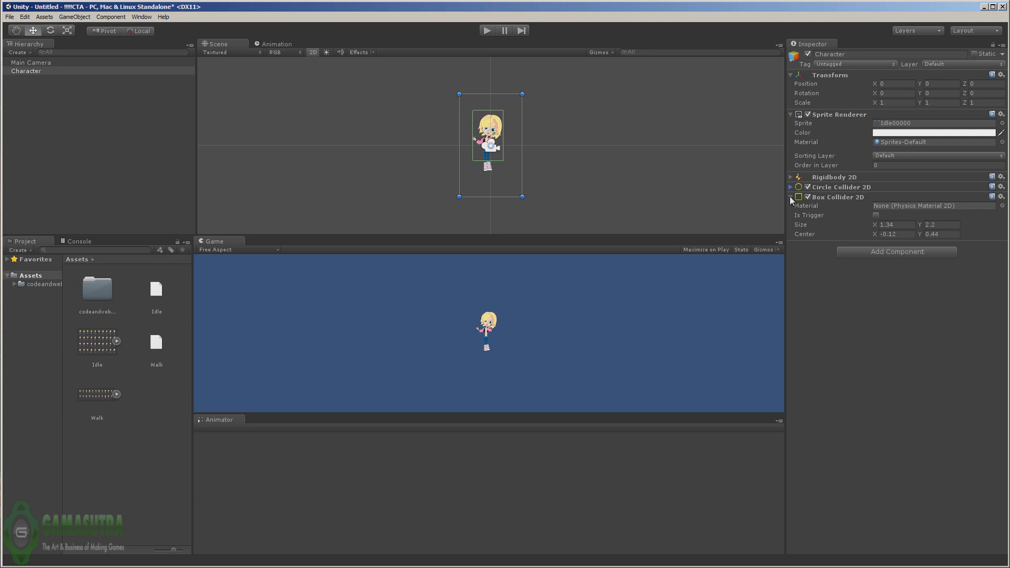
Collapse the Box Collider 2D, then Play the scene briefly and stop it
left_click(790, 197)
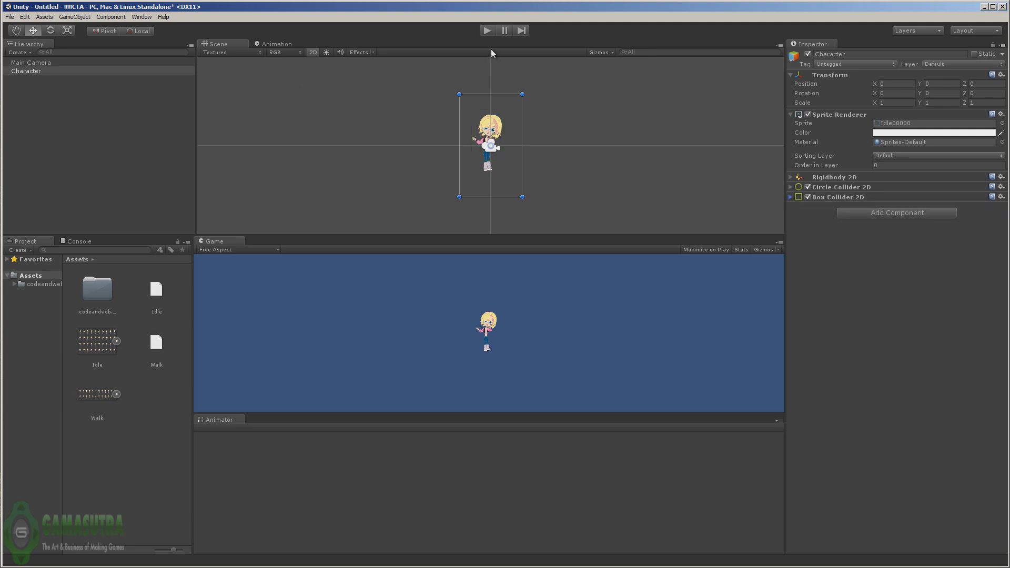
left_click(491, 32)
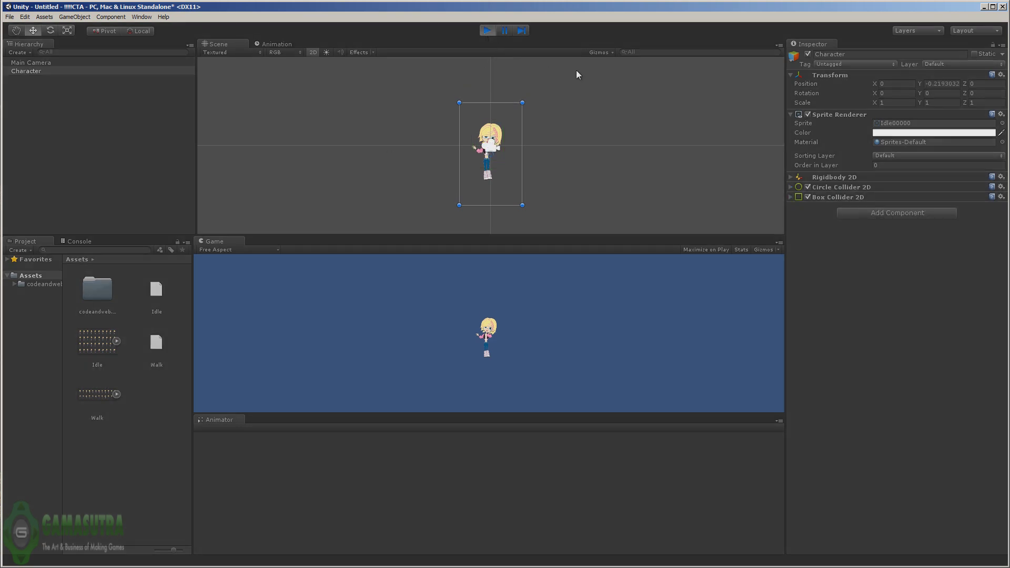
left_click(487, 32)
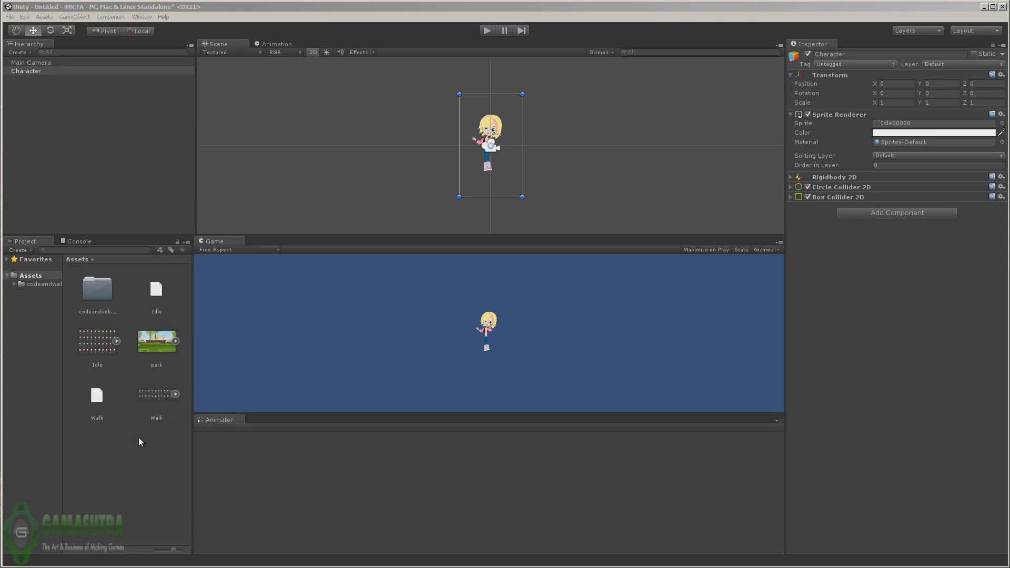
Drag the park image into the scene and enlarge it as a backdrop
left_click_drag(148, 348, 337, 229)
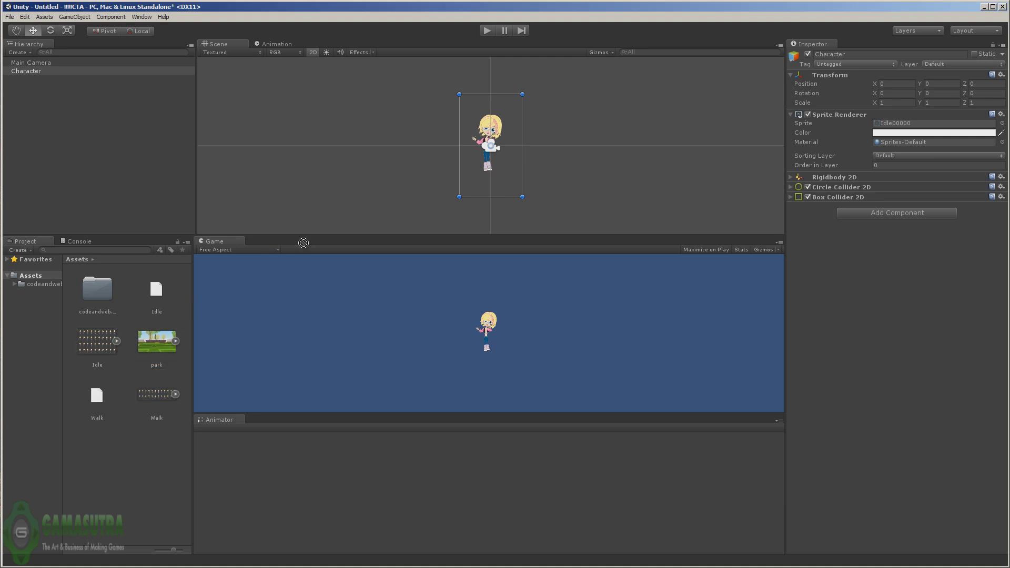
left_click_drag(449, 172, 550, 160)
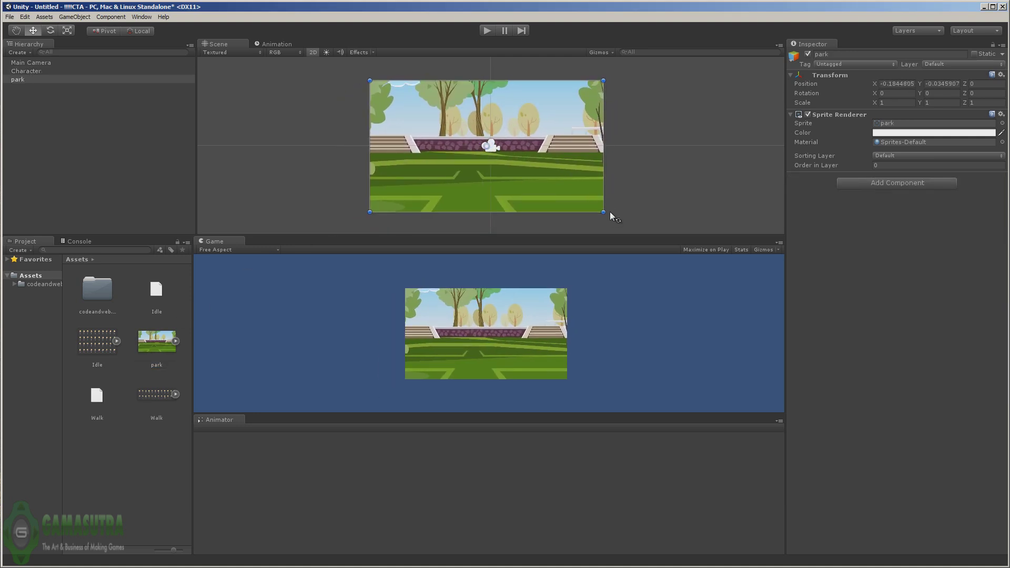
left_click_drag(602, 212, 659, 251)
left_click_drag(589, 197, 562, 187)
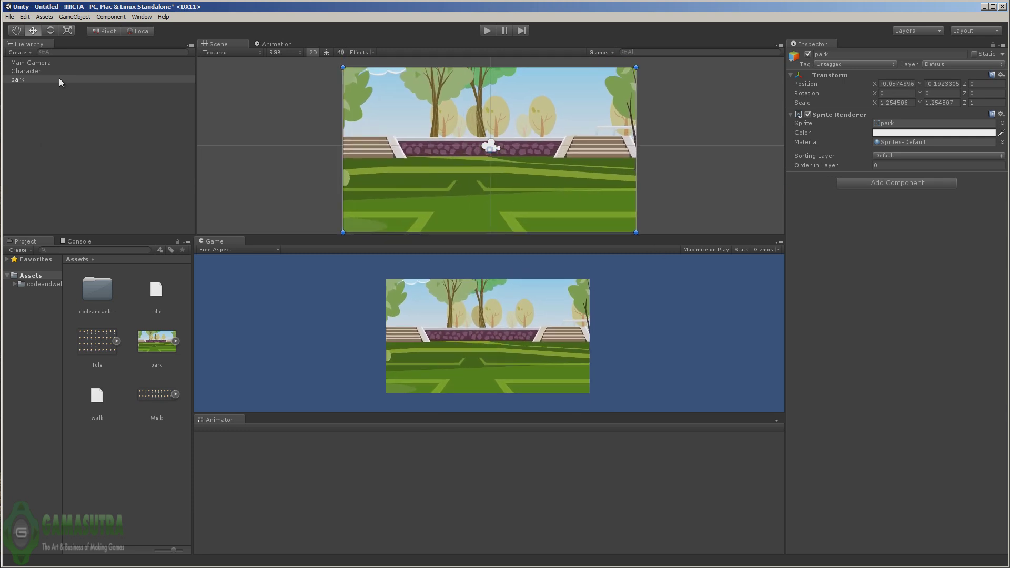
Set Character's Order in Layer to 1 and fit the park to scale 1.067245 under her
left_click(40, 71)
left_click(875, 167)
type("1")
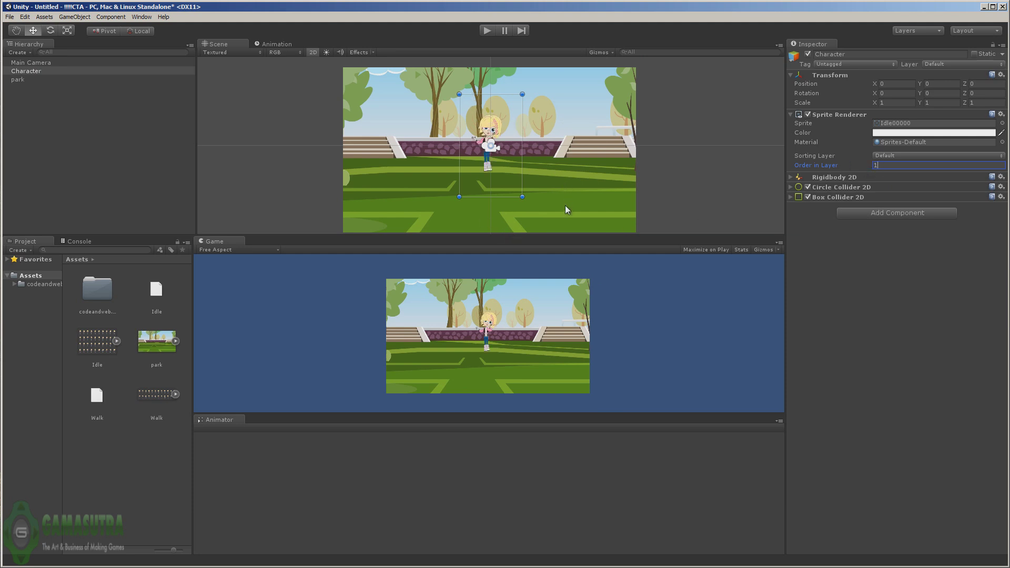
left_click_drag(566, 206, 579, 182)
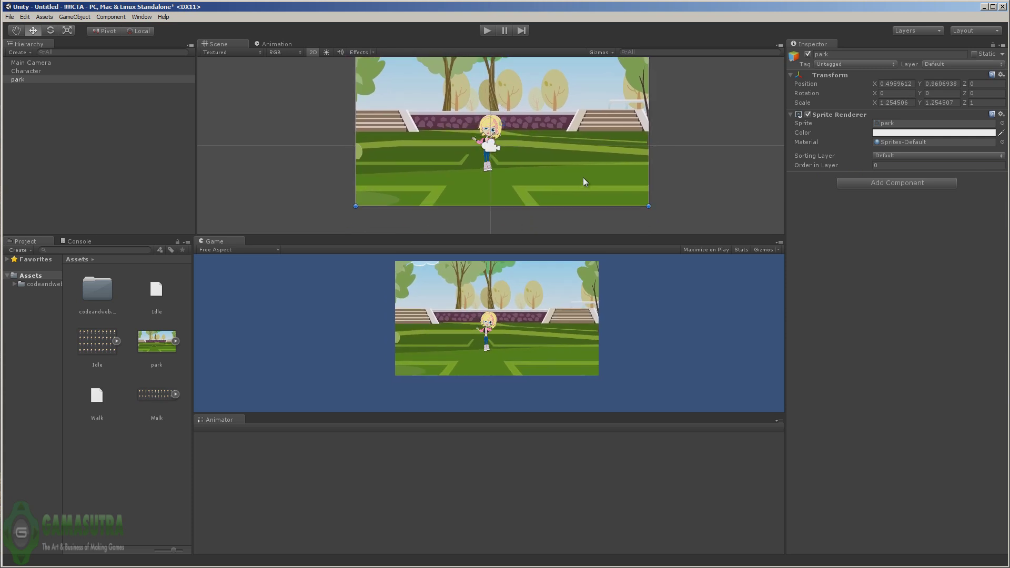
middle_click_drag(563, 135, 558, 152)
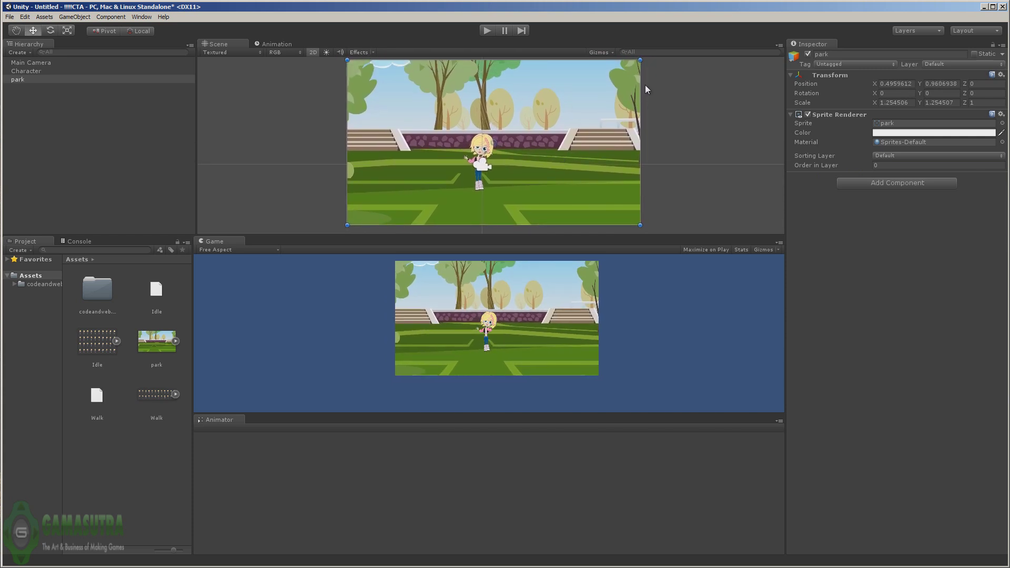
left_click_drag(639, 61, 598, 84)
mouse_move(548, 181)
left_mouse_down()
mouse_move(576, 174)
mouse_move(551, 163)
mouse_move(552, 175)
mouse_move(551, 163)
left_mouse_up()
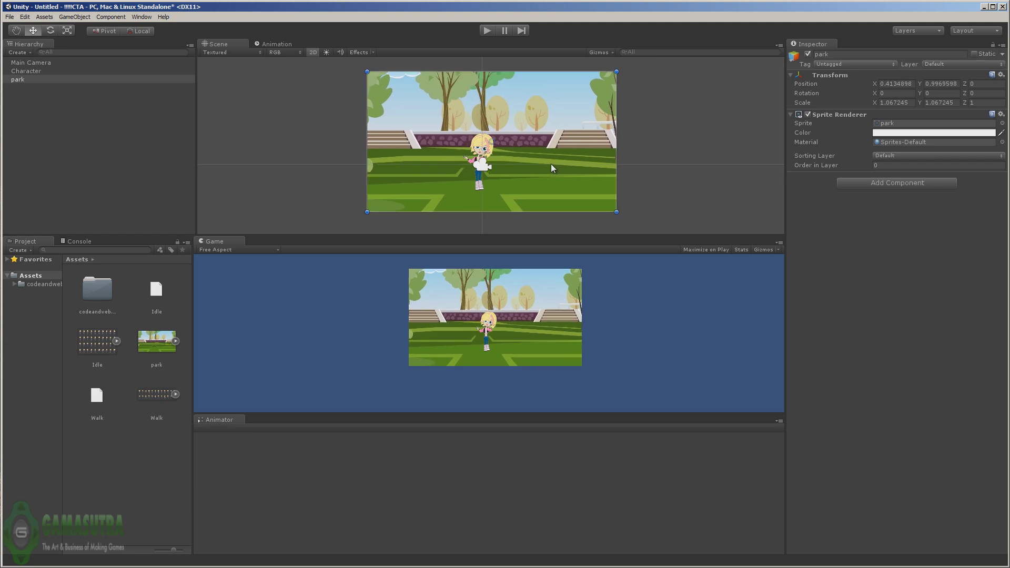
Add a Box Collider 2D to the park, sized 10.24 × 1.42 at center 0, -2.72
left_click(870, 184)
left_click(862, 257)
left_click(864, 246)
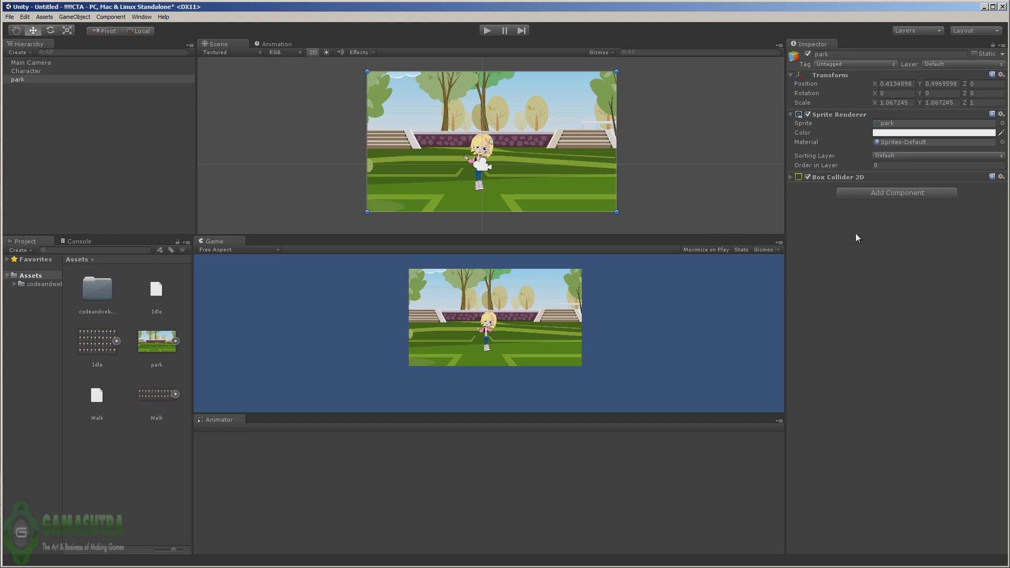
left_click(790, 177)
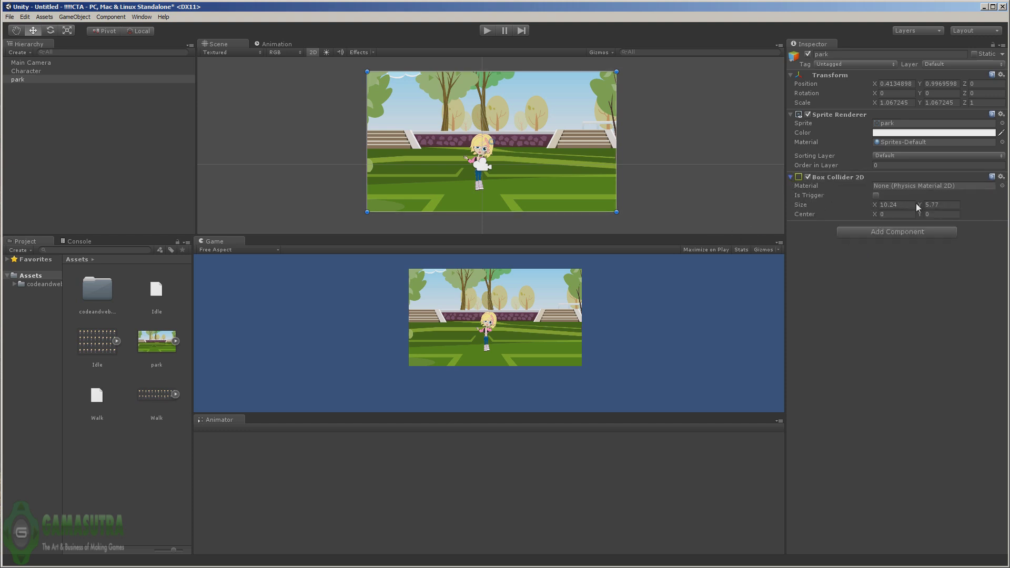
left_click_drag(917, 205, 854, 218)
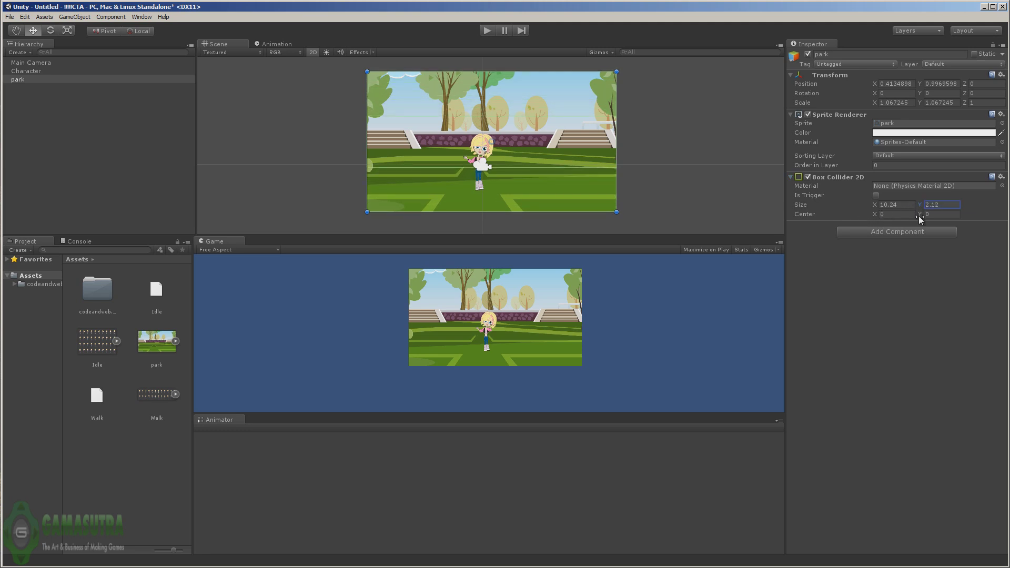
mouse_move(919, 213)
left_mouse_down()
mouse_move(895, 218)
mouse_move(920, 203)
mouse_move(907, 205)
mouse_move(927, 217)
left_mouse_up()
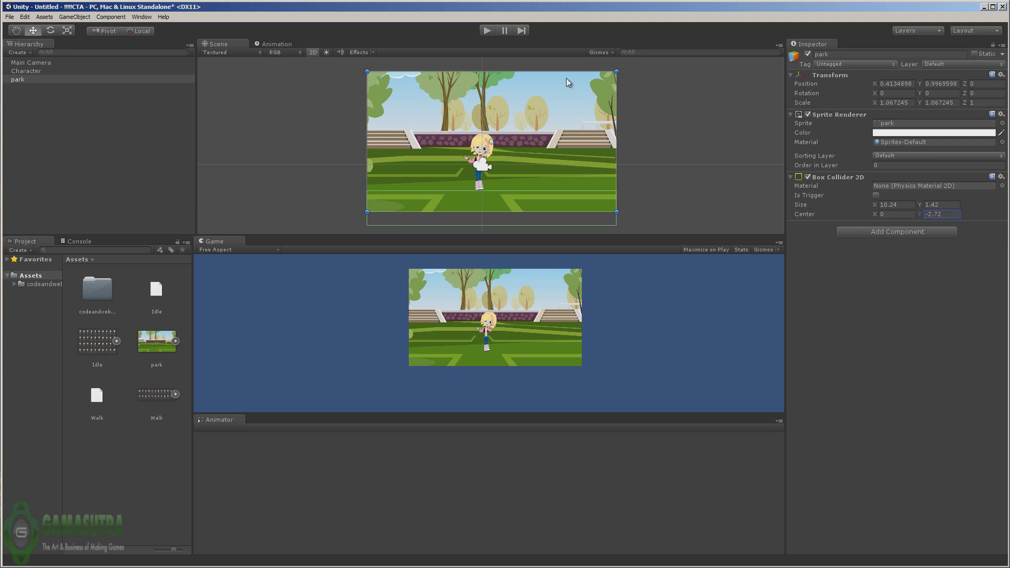
Play the scene to test Character landing on the ground, then stop
left_click(487, 30)
left_click(488, 30)
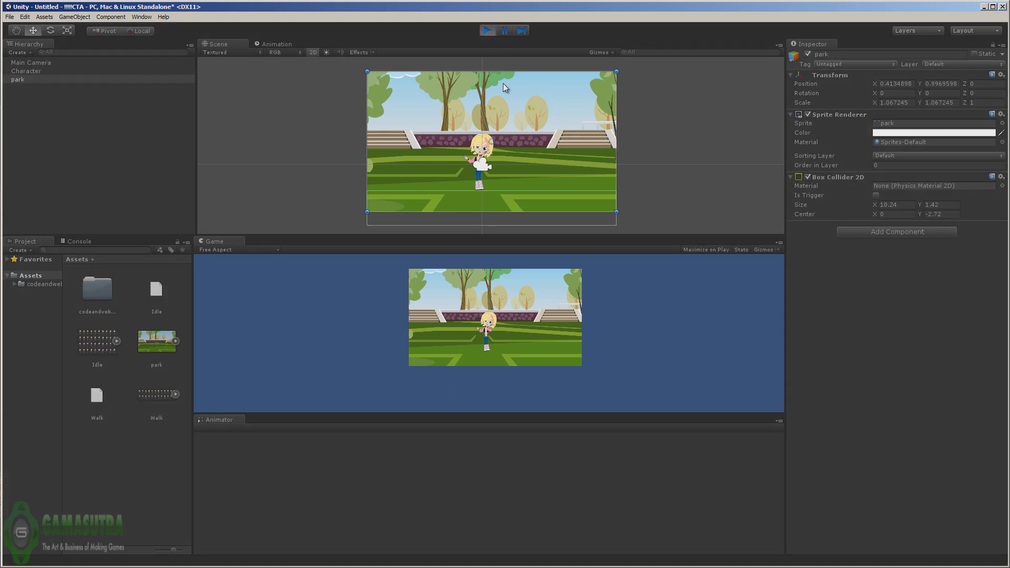
left_click(487, 31)
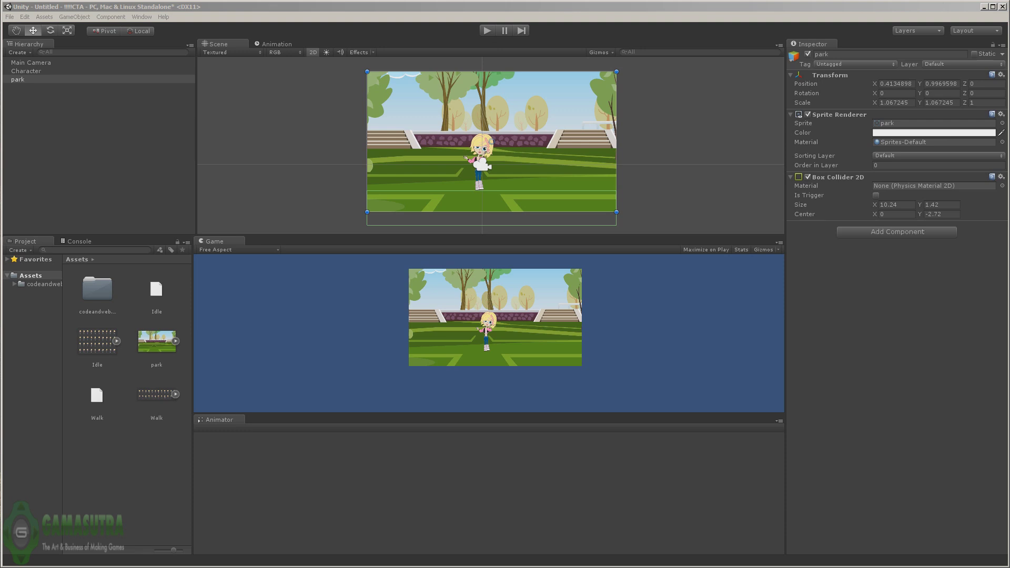
Create an Animator Controller in the Project panel named CherryAnimationController
right_click(131, 455)
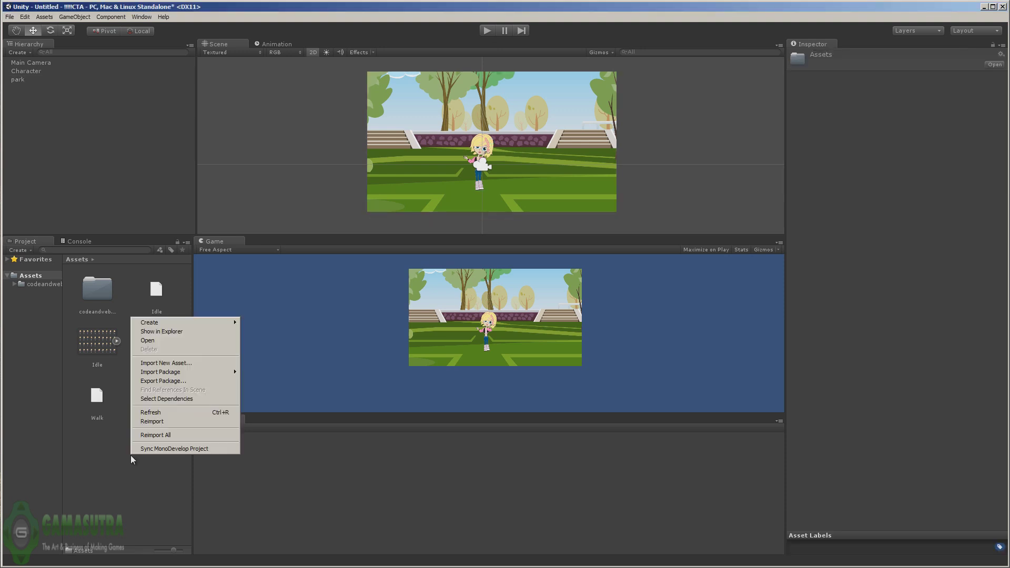
mouse_move(173, 323)
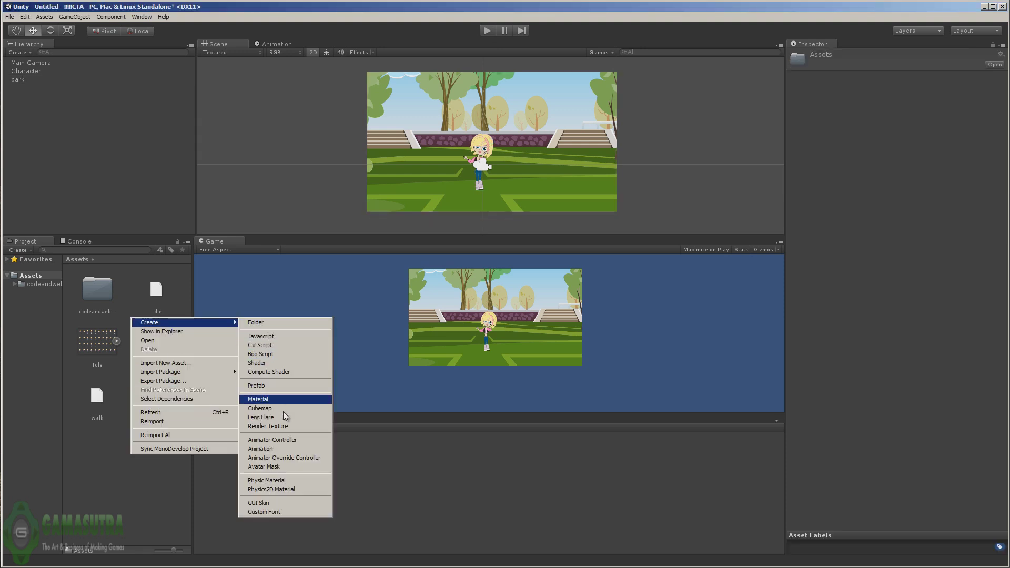
left_click(279, 441)
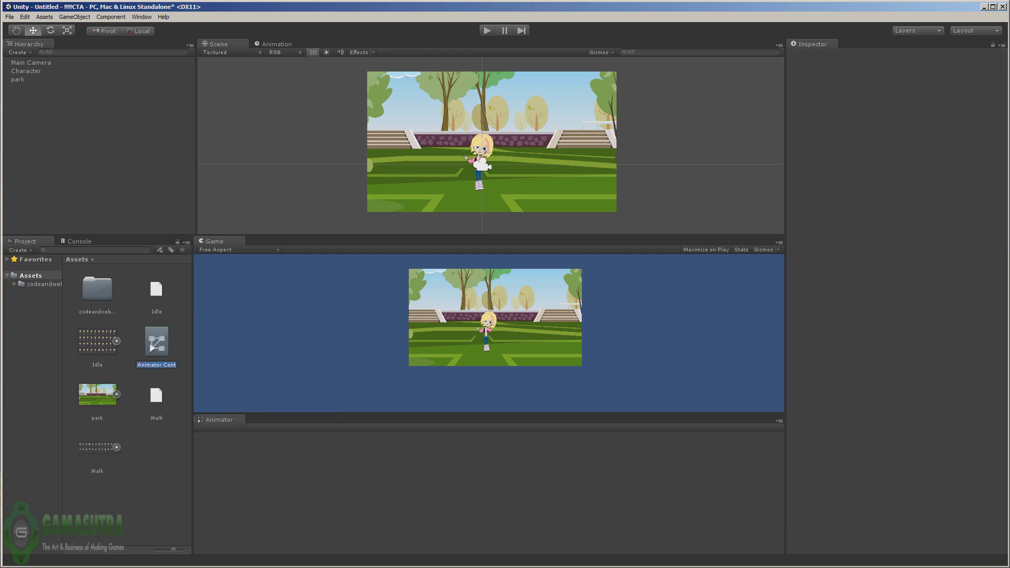
type("CherryANimati")
key("BackSpace")
key("BackSpace")
key("BackSpace")
key("BackSpace")
key("BackSpace")
key("BackSpace")
type("nimationController")
key("Return")
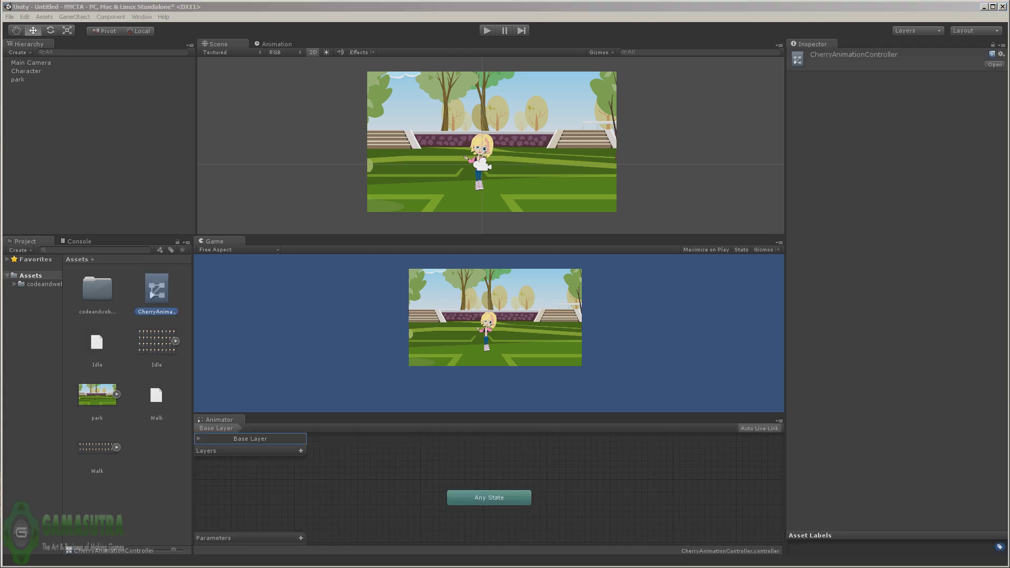
Add an Animator component to Character and set its Controller to CherryAnimationController
left_click(37, 71)
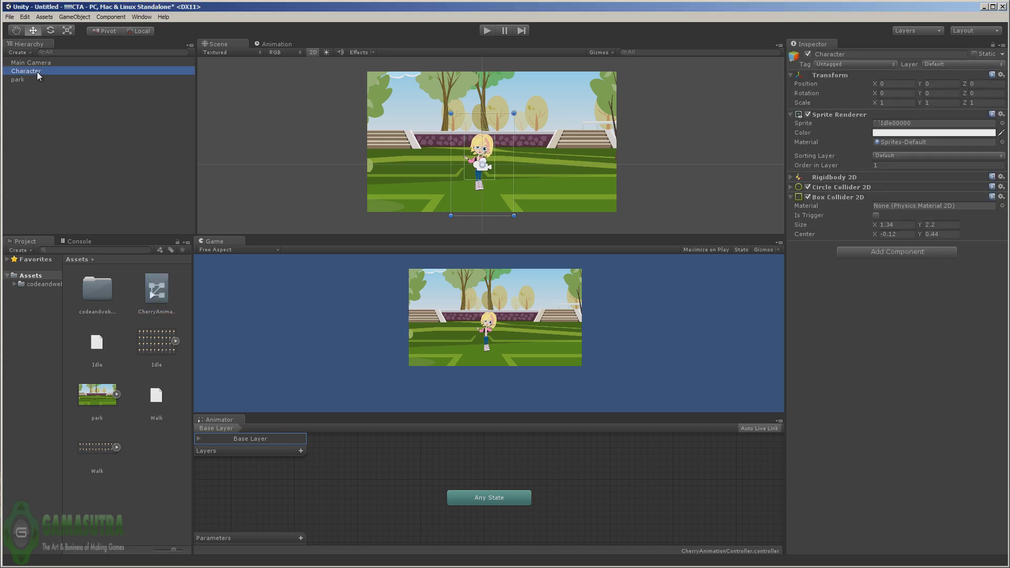
left_click(792, 198)
left_click(879, 213)
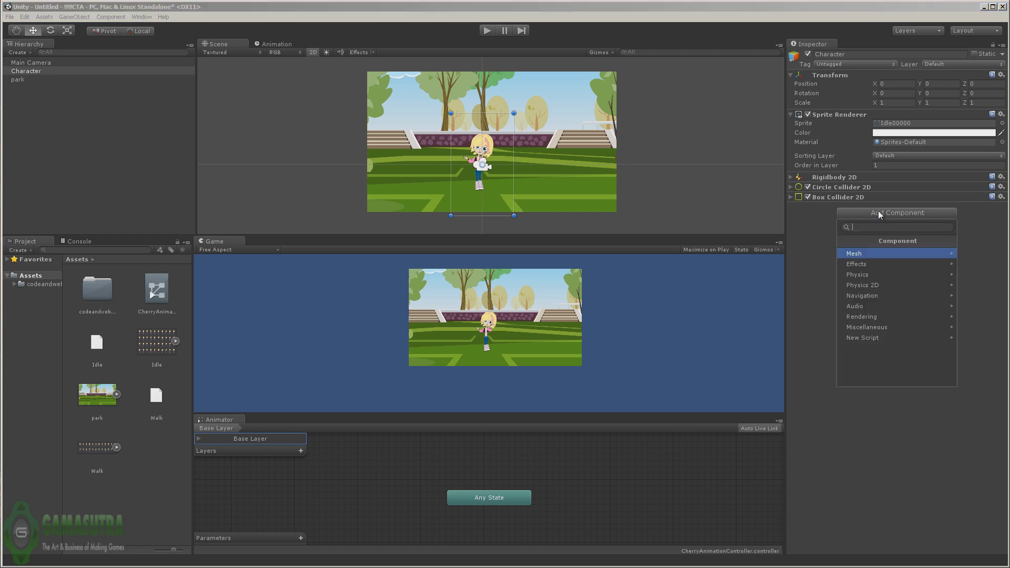
left_click(870, 327)
left_click(867, 254)
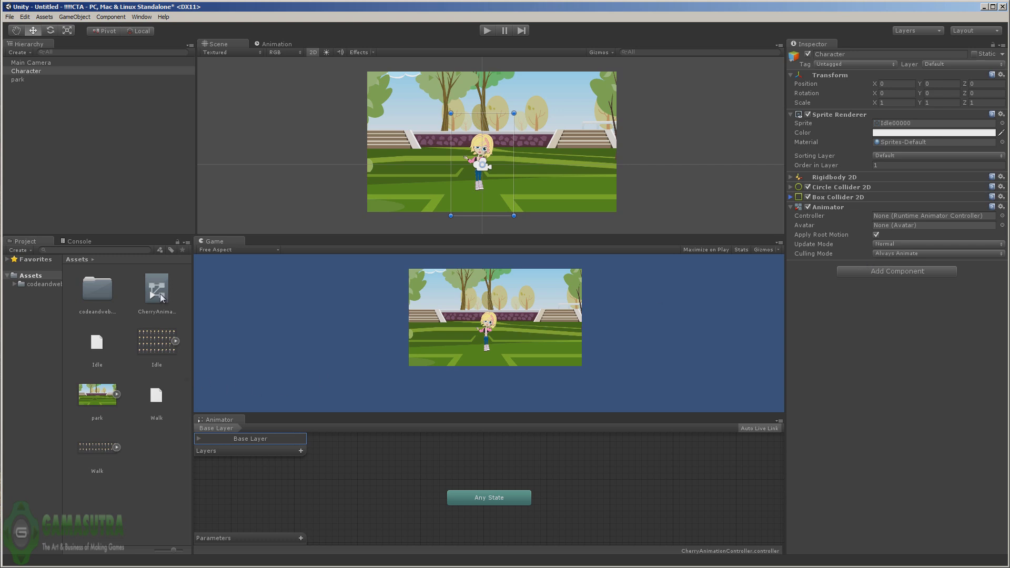
left_click_drag(160, 294, 890, 220)
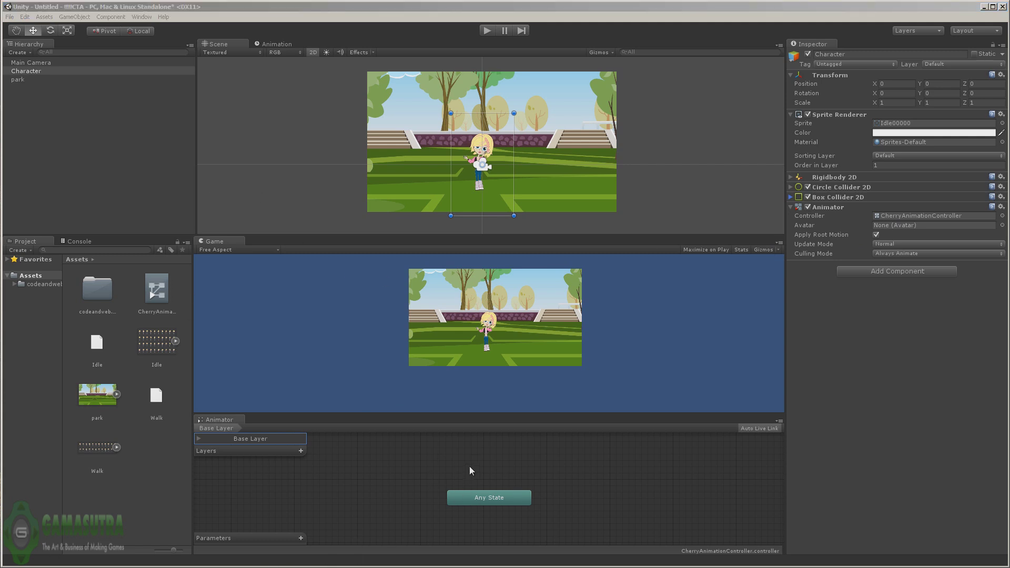
left_click(475, 496)
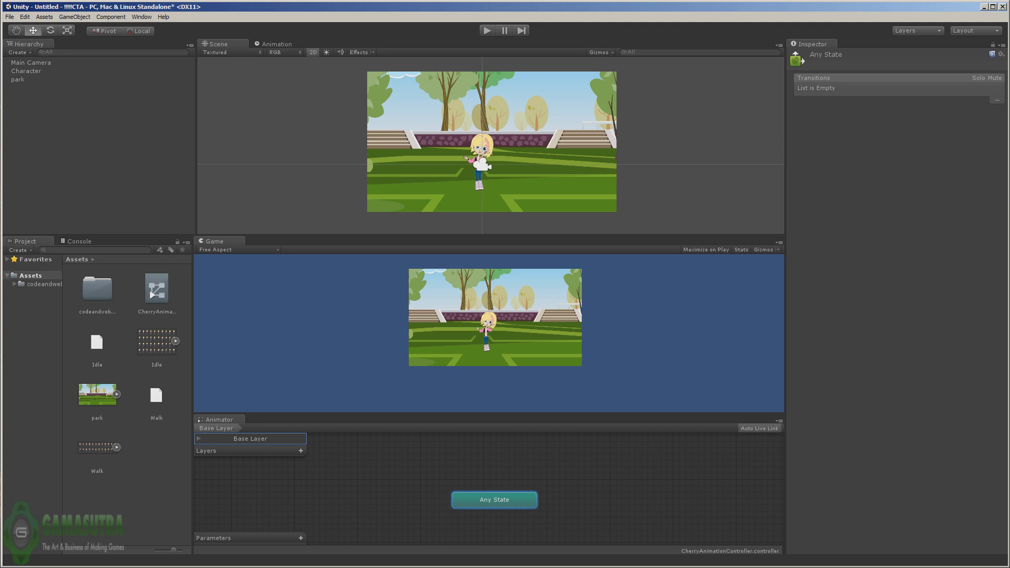
Create a new animation clip named Idle for the Character
left_click(274, 45)
left_click(218, 45)
left_click(477, 158)
left_click(276, 45)
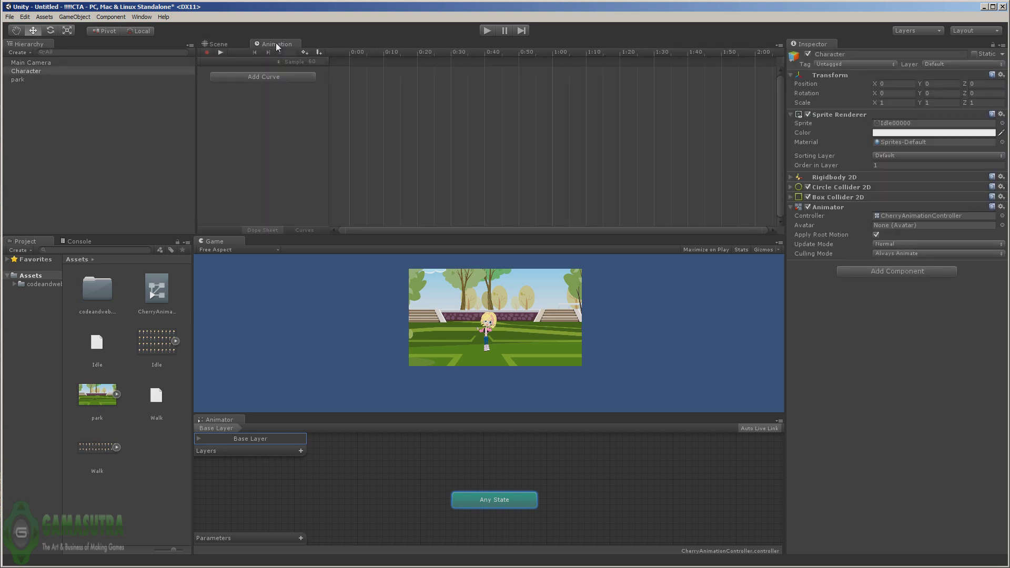
left_click(207, 52)
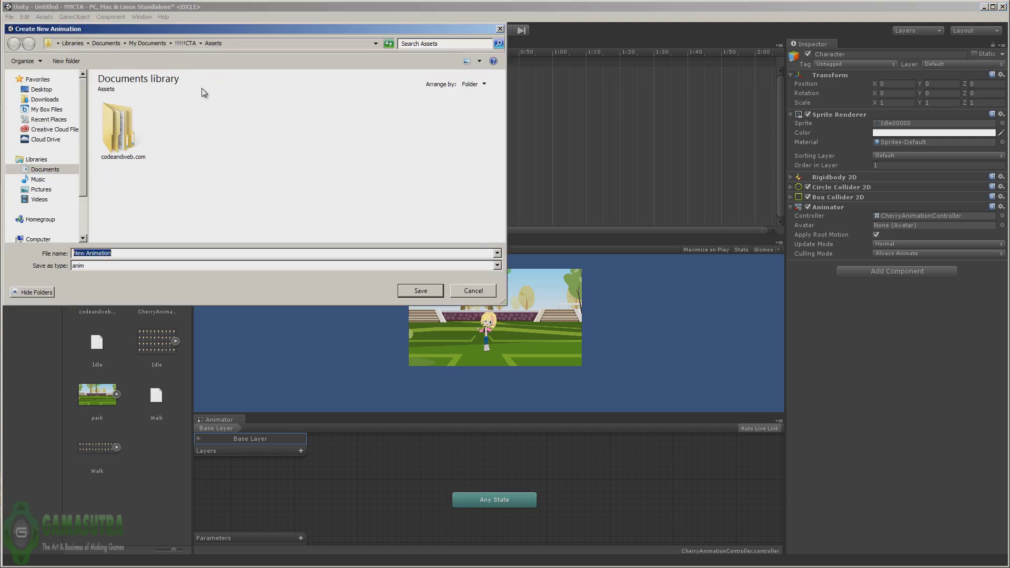
type("Idle")
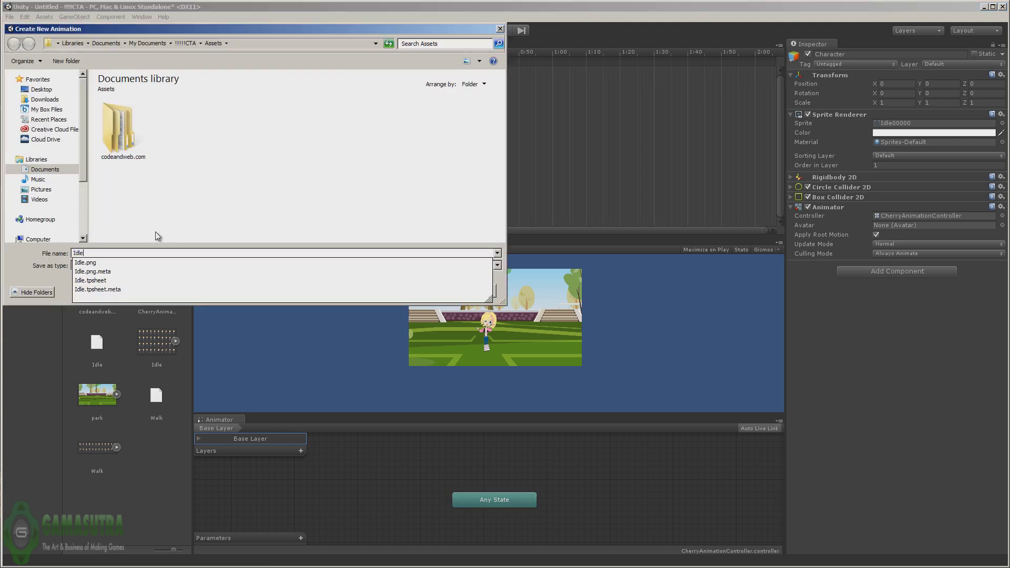
key("Return")
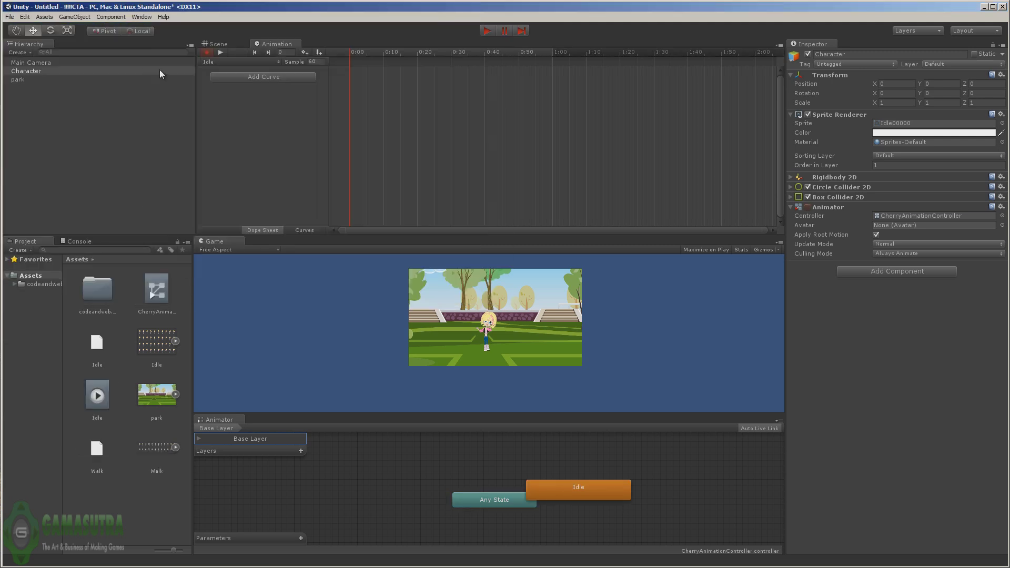
Place frames Idle00000–Idle00039 on the Idle clip's timeline and set Sample to 24
left_click(174, 340)
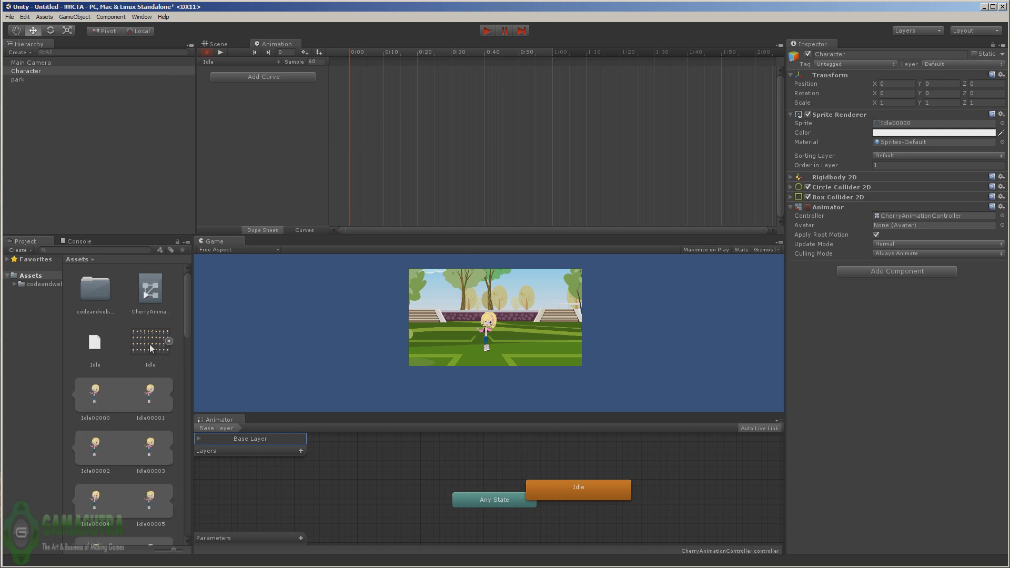
left_click(102, 392)
left_click_drag(188, 314, 173, 505)
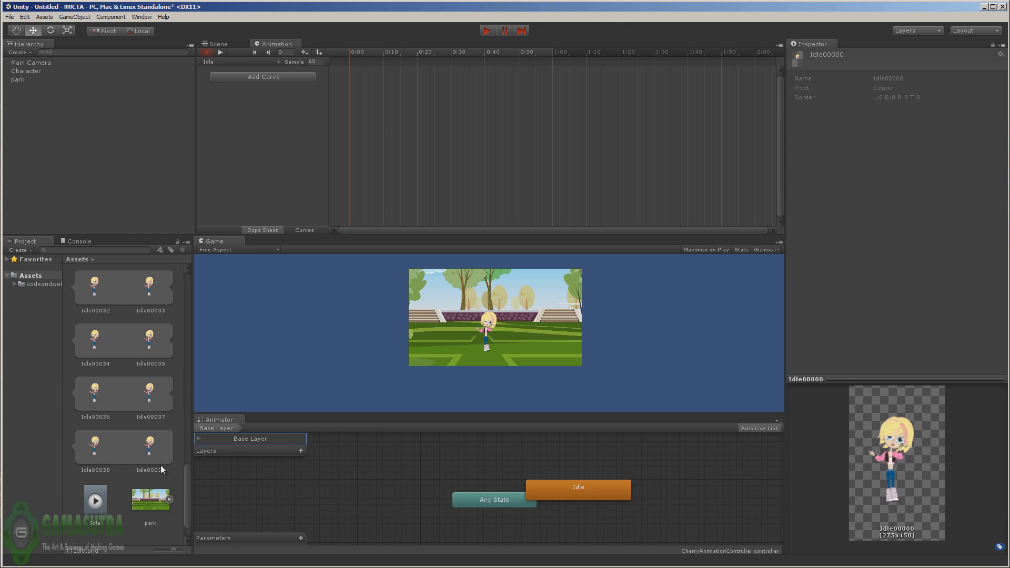
left_click(146, 447, "shift")
left_click_drag(146, 447, 373, 169)
left_click_drag(390, 77, 387, 76)
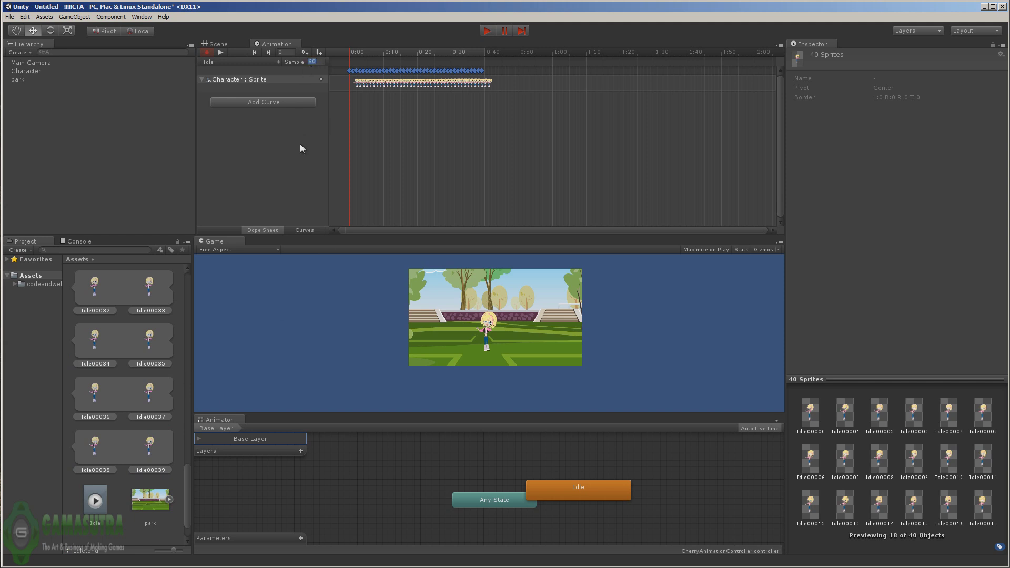
type("24")
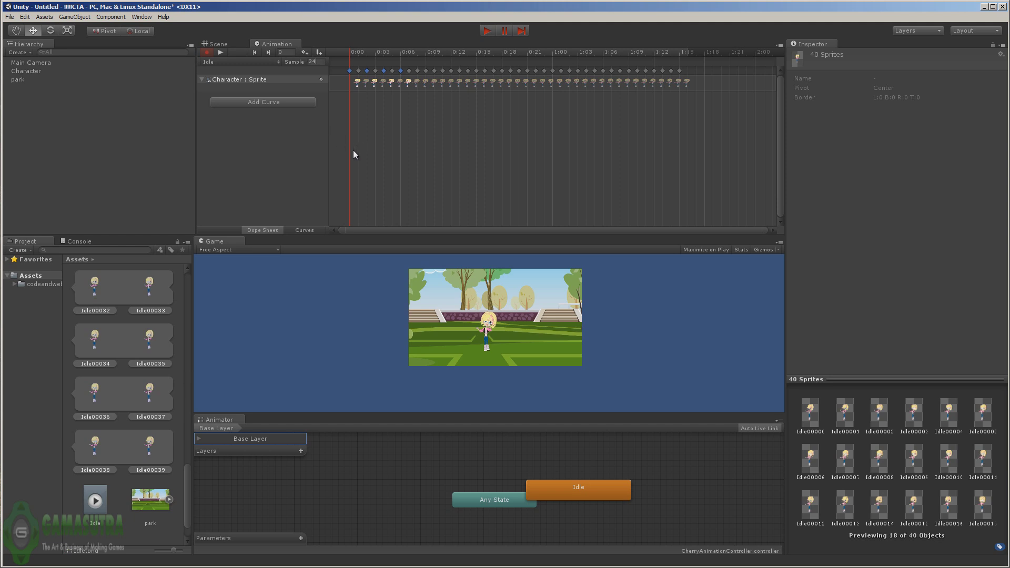
Create another new animation clip named Walk
left_click(269, 61)
left_click(253, 84)
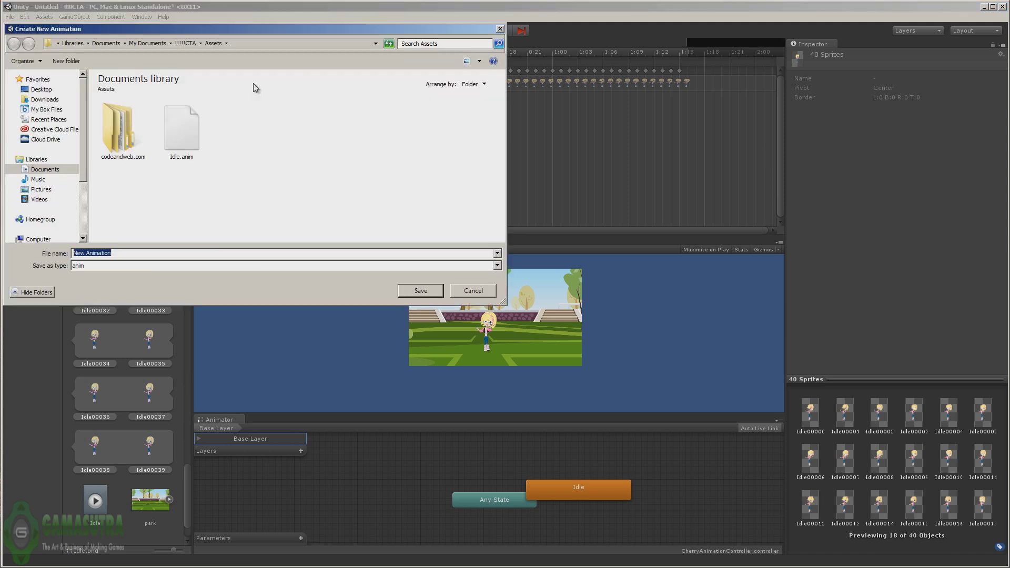
type("Walk")
key("Return")
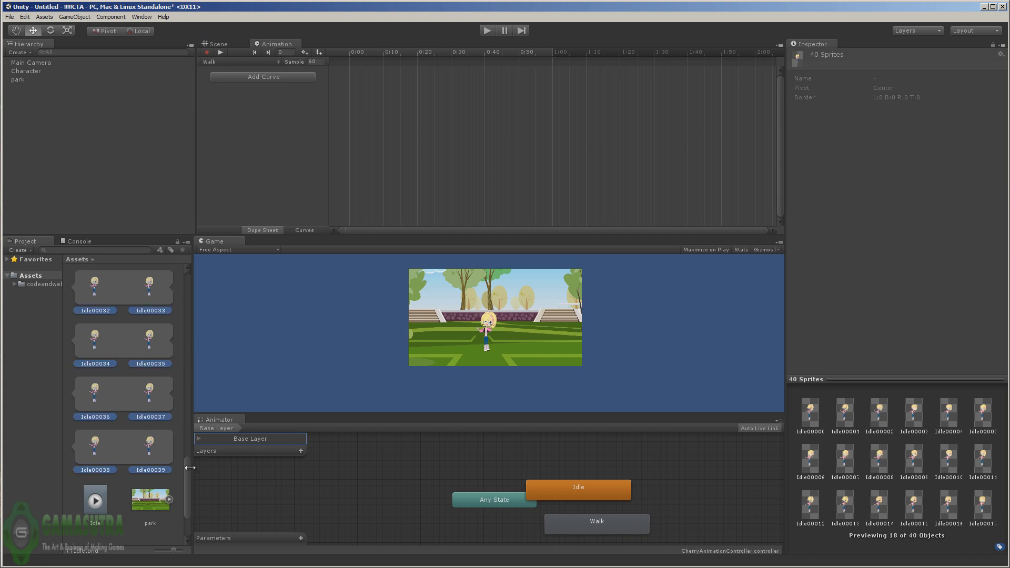
Place the 24 walk frames on the Walk clip's timeline and change Sample from 60 to 24
left_click_drag(185, 469, 157, 316)
left_click(169, 342)
left_click(175, 447)
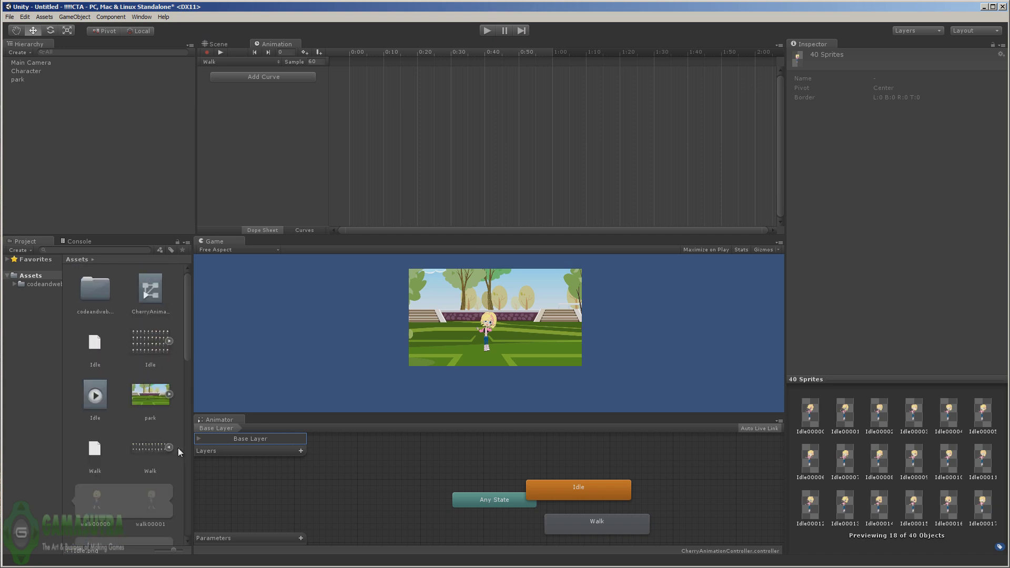
left_click(97, 500)
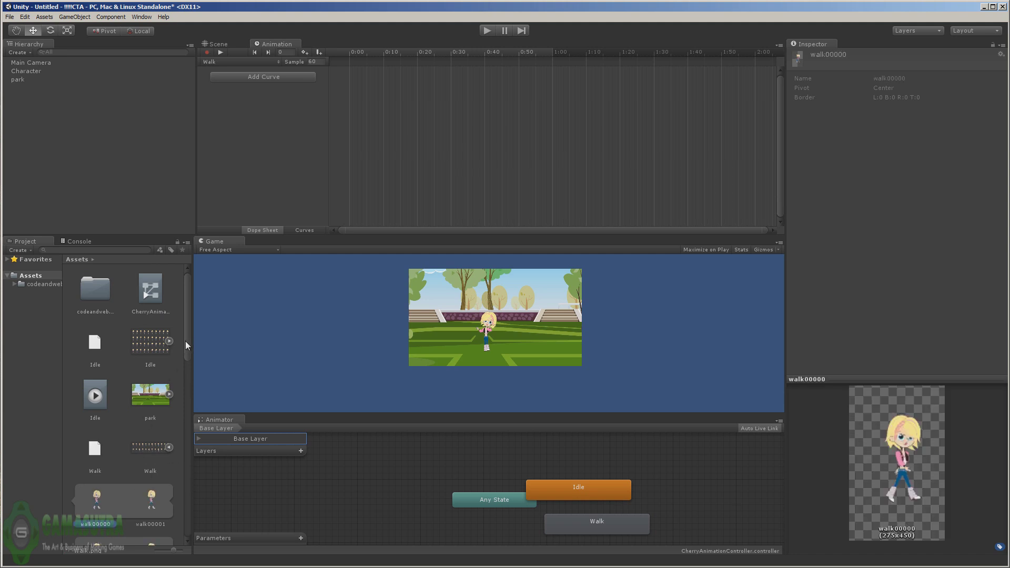
left_click_drag(185, 340, 168, 517)
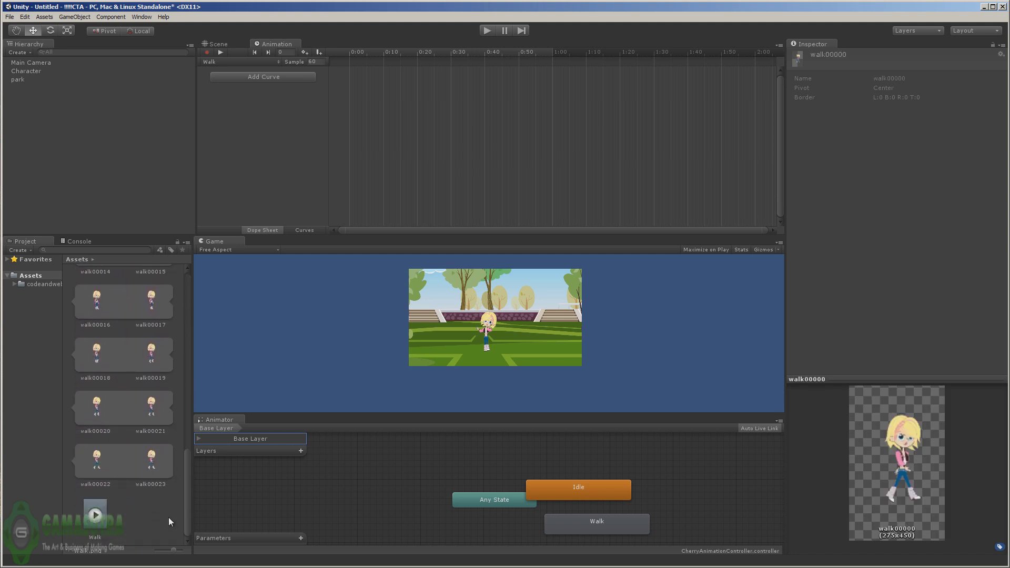
left_click(159, 471, "shift")
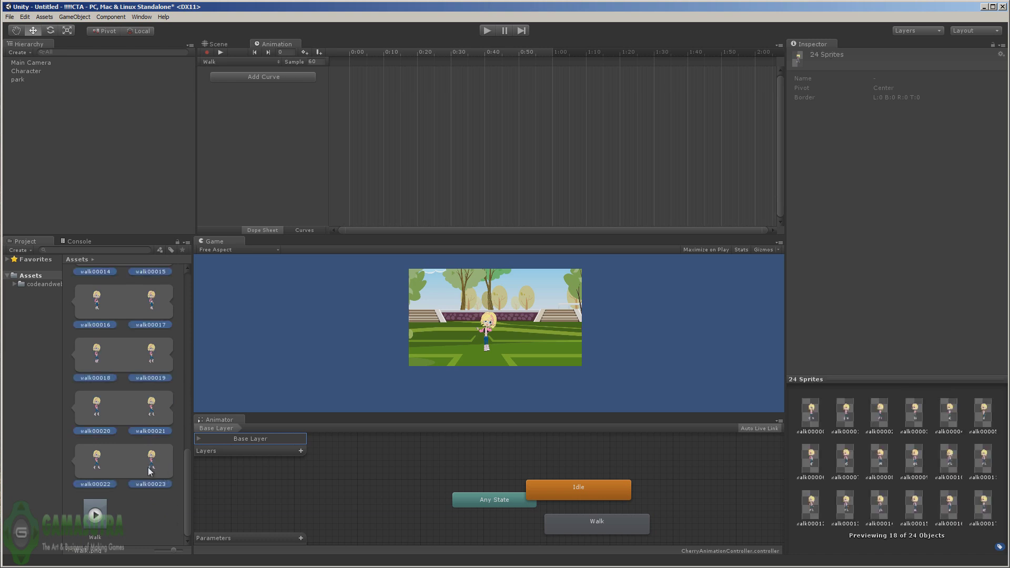
left_click_drag(151, 472, 382, 179)
left_click_drag(385, 77, 384, 78)
left_click(317, 62)
type("2")
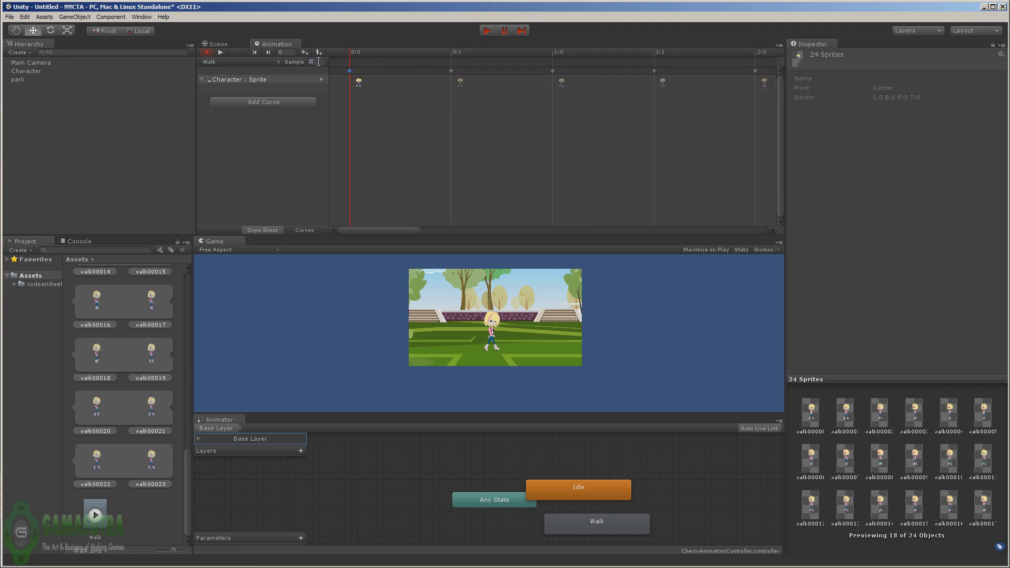
type("4")
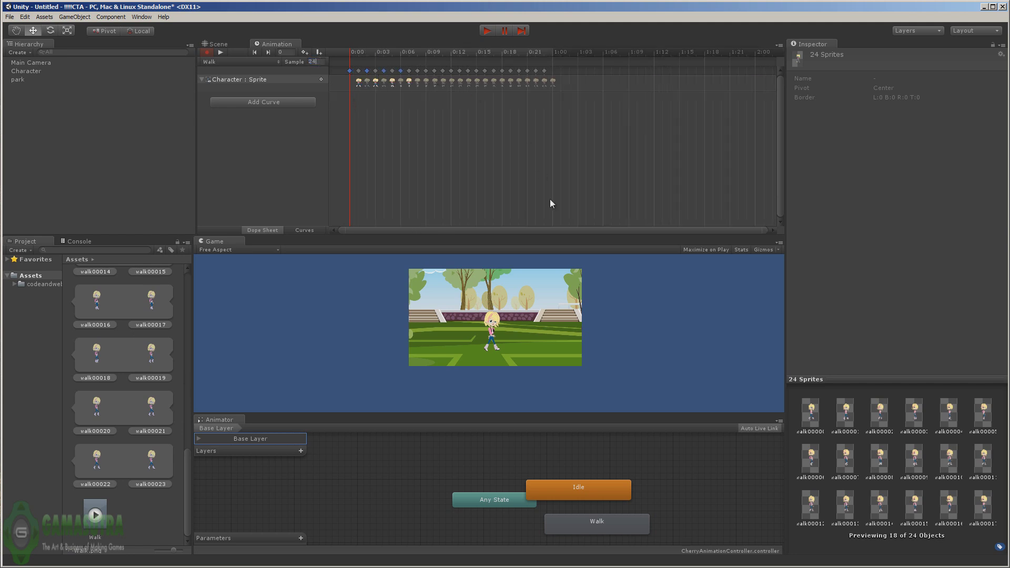
Arrange the Idle and Walk states side by side and check their motions
left_click_drag(573, 488, 388, 465)
left_click_drag(591, 528, 553, 468)
left_click_drag(415, 459, 440, 459)
left_click_drag(526, 462, 540, 464)
left_click(422, 467)
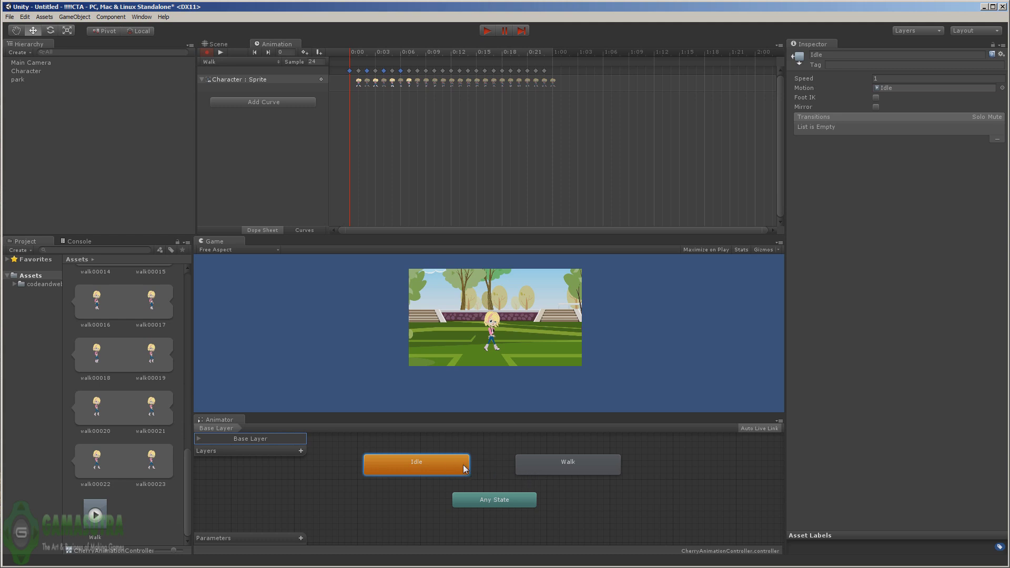
left_click(425, 471)
left_click(566, 472)
left_click(459, 470)
left_click(516, 471)
left_click(432, 465)
left_click(540, 466)
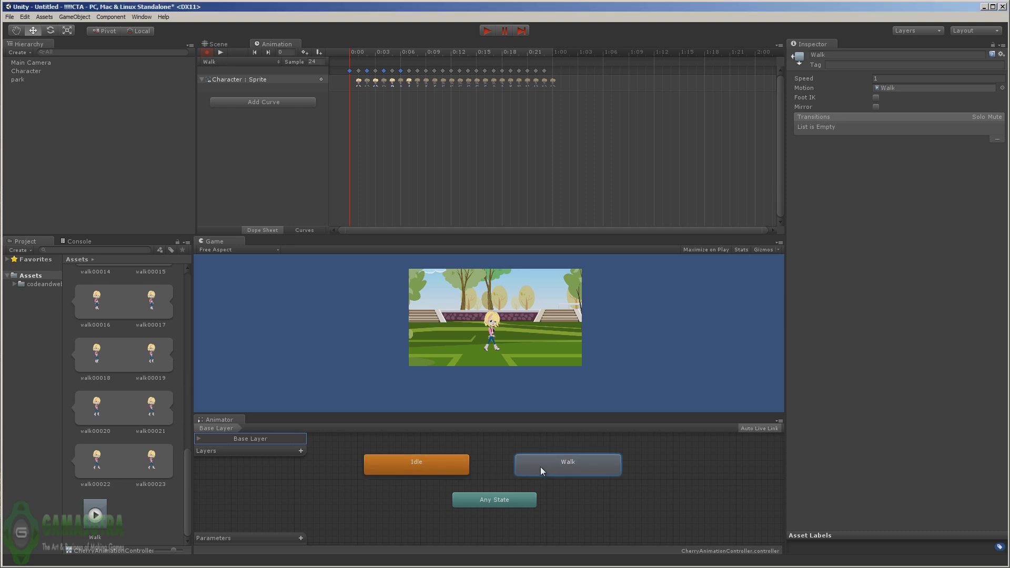
left_click(440, 464)
Make a transition from the Idle state to the Walk state
right_click(440, 464)
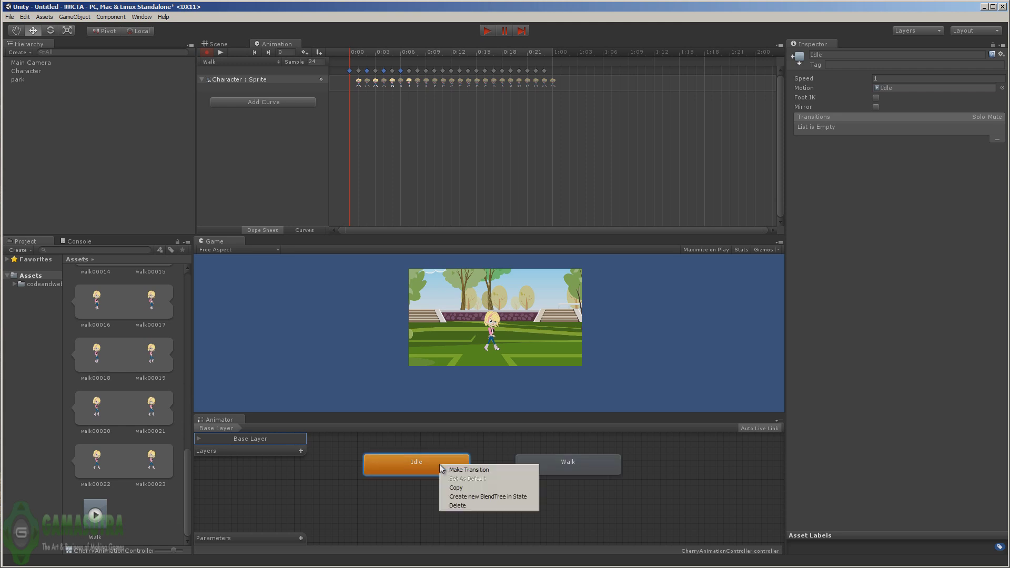
left_click(455, 471)
left_click(528, 466)
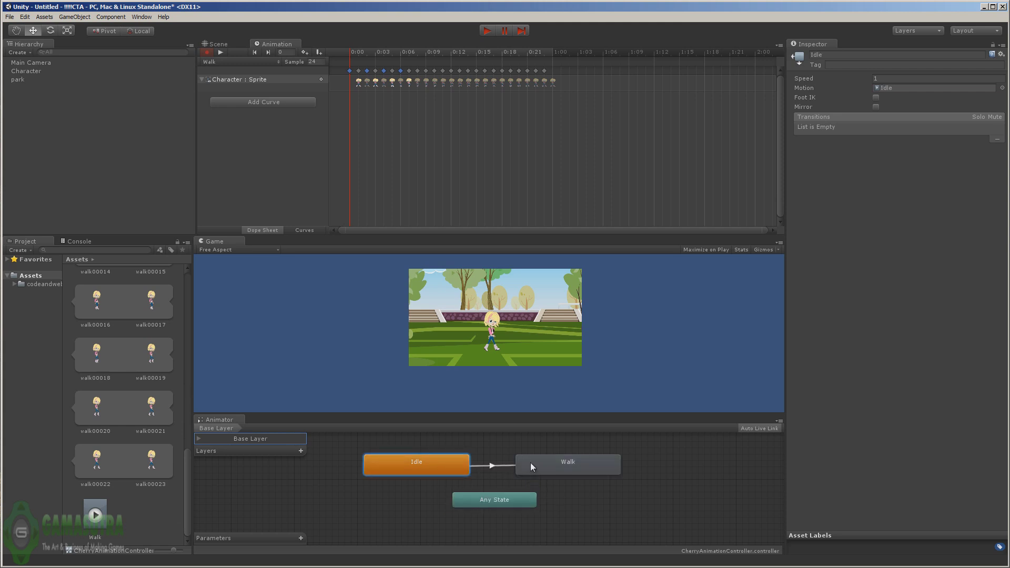
left_click(491, 467)
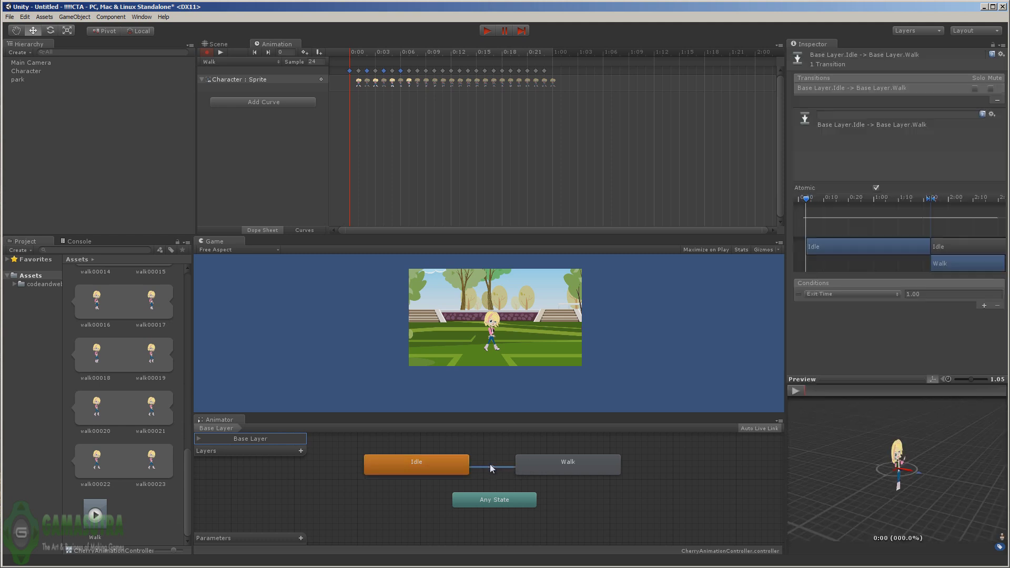
left_click(896, 293)
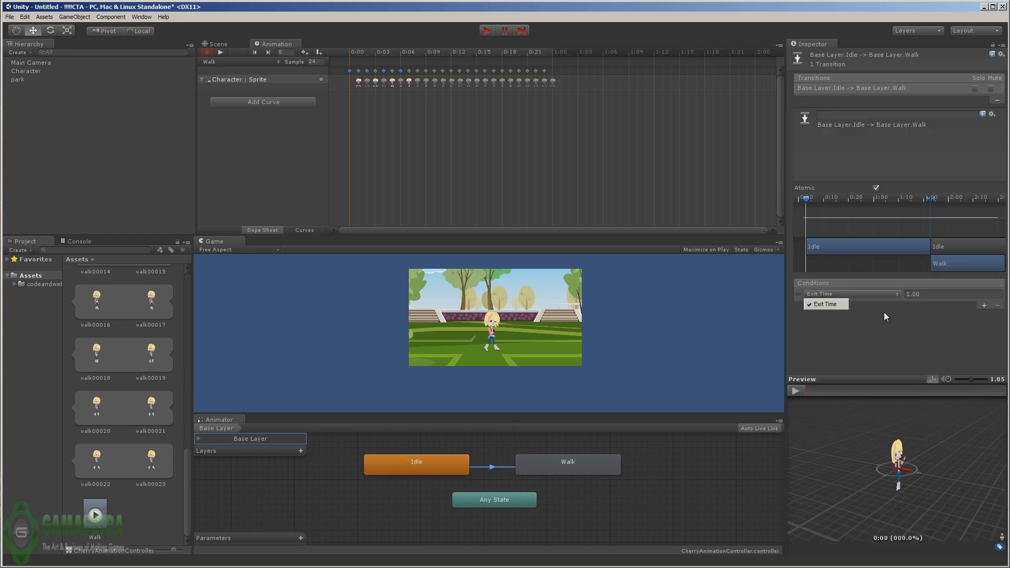
left_click(883, 312)
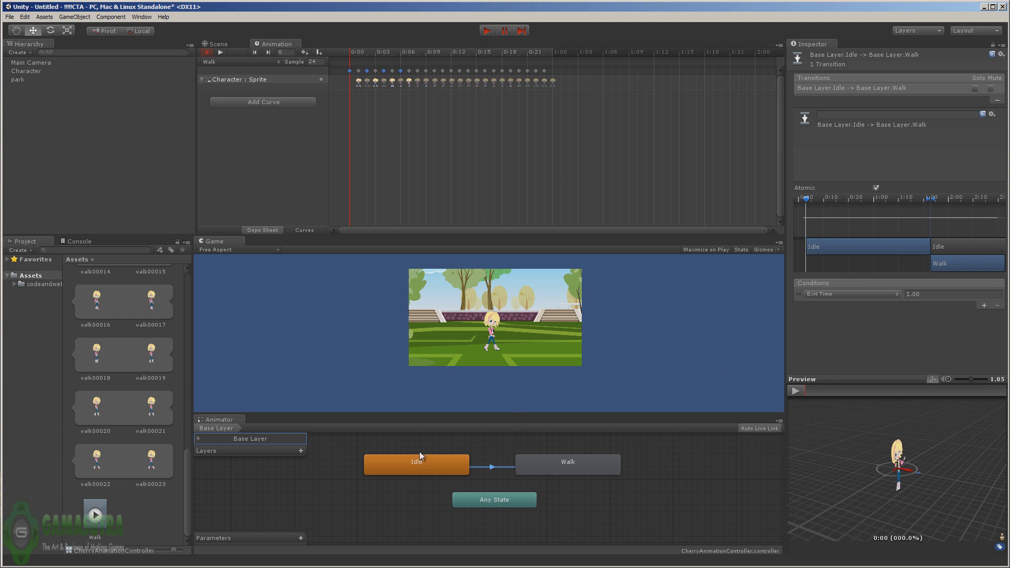
Add a Float parameter named Speed and set the transition condition to Speed Greater 0.01
left_click(300, 538)
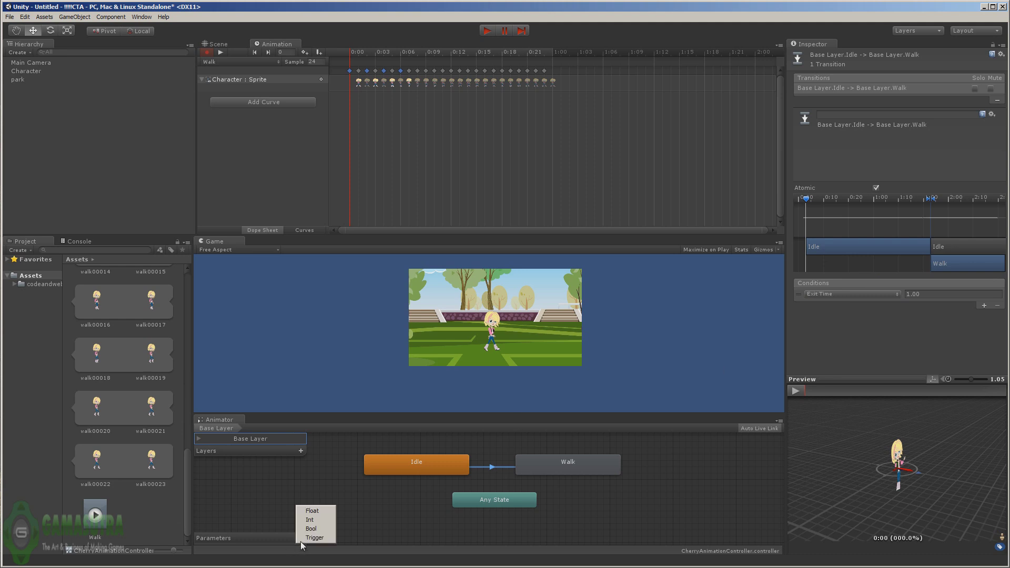
left_click(313, 515)
left_click(220, 541)
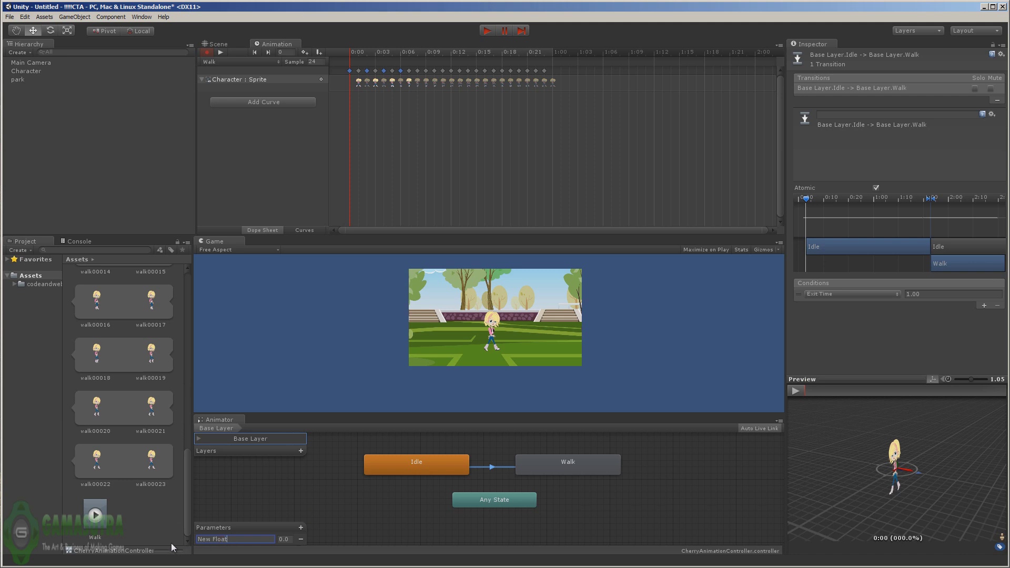
type("Speed")
left_click(892, 293)
left_click(831, 310)
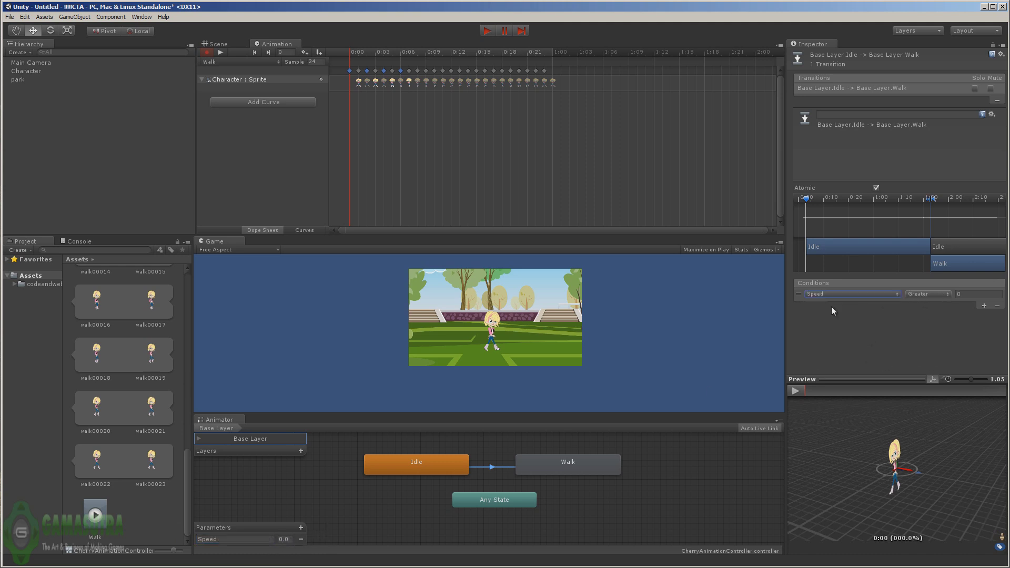
left_click(982, 293)
Make a transition from the Walk state back to Idle
left_click(595, 474)
right_click(595, 474)
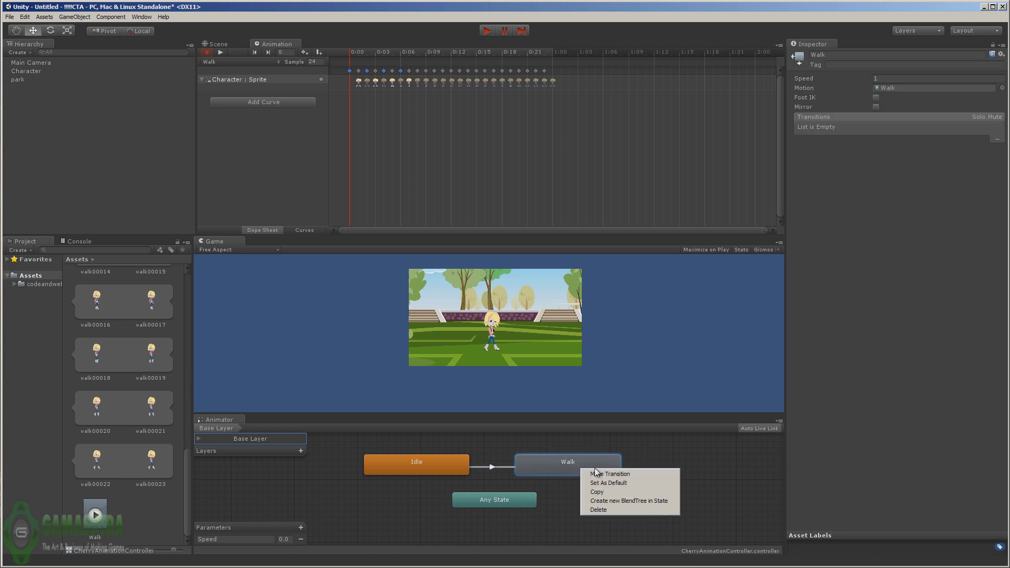
left_click(596, 474)
left_click(465, 465)
left_click(493, 464)
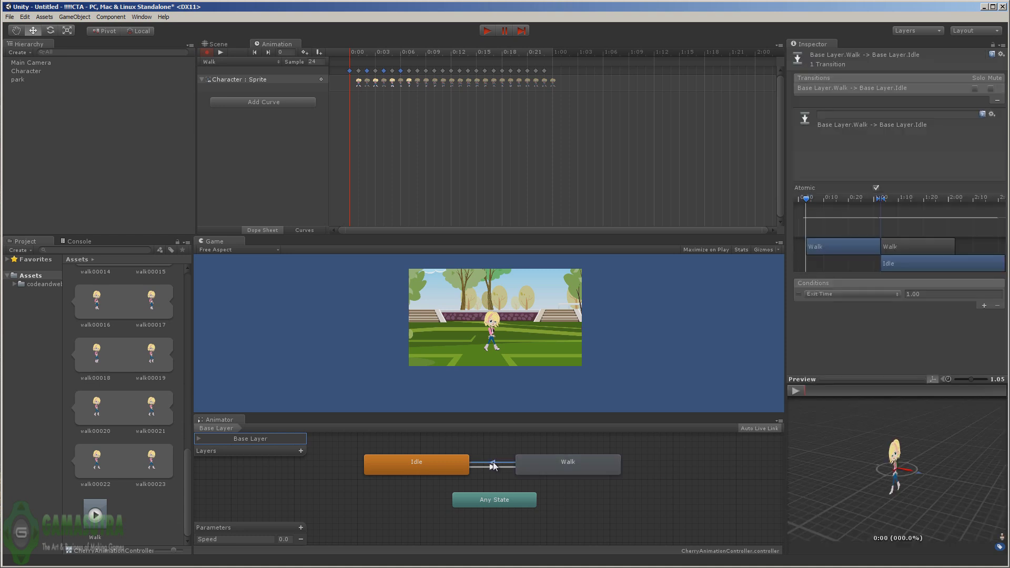
Set the Walk-to-Idle condition to Speed Less 0.01 and review both states' transitions
left_click(860, 295)
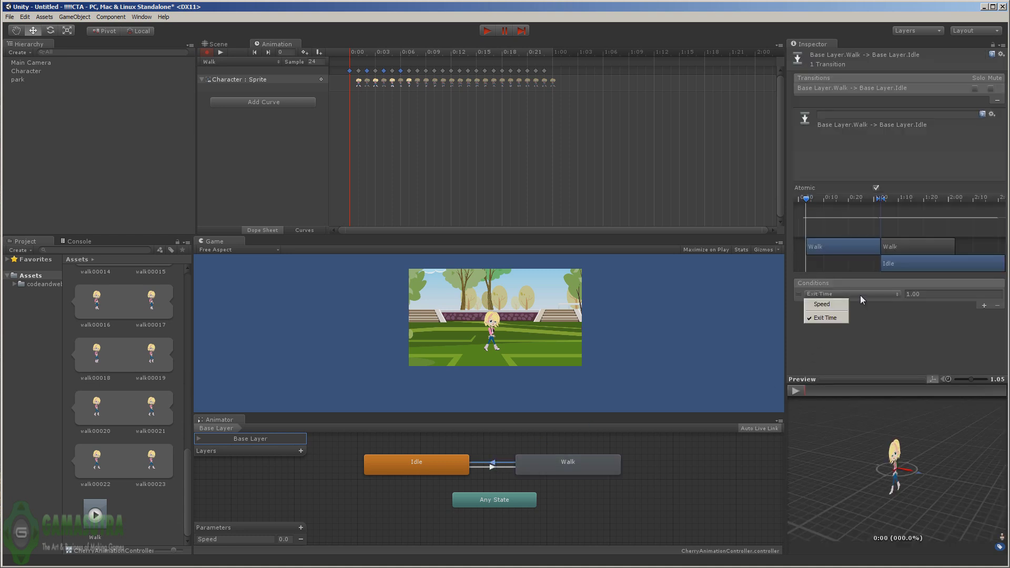
left_click(816, 303)
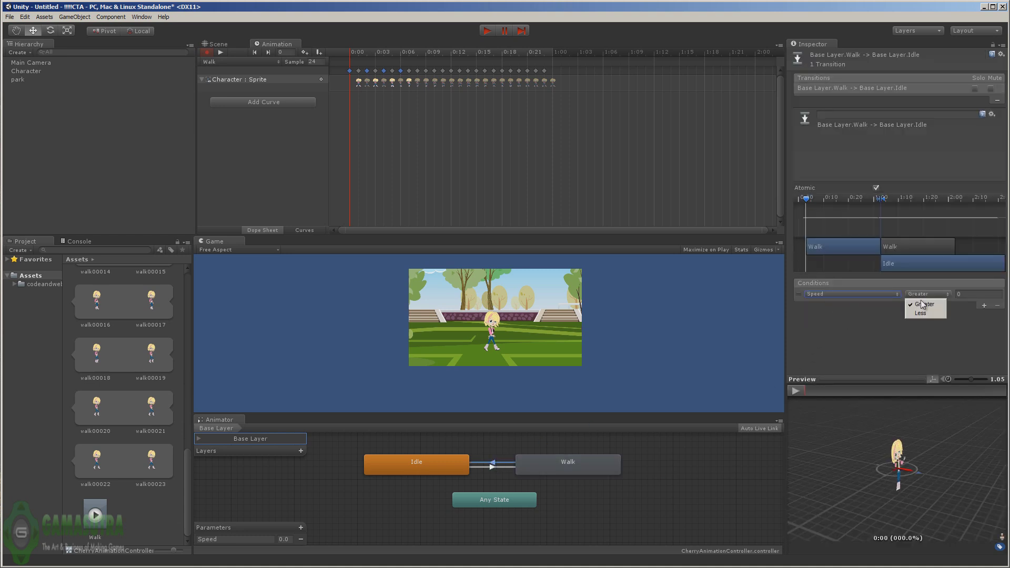
left_click(920, 313)
left_click(962, 291)
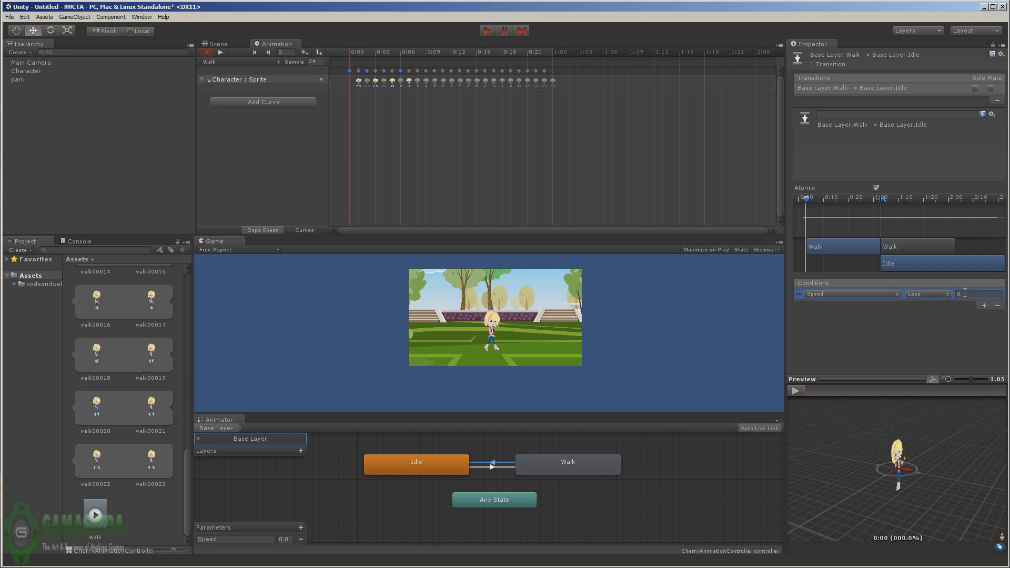
left_click(965, 293)
left_click(528, 465)
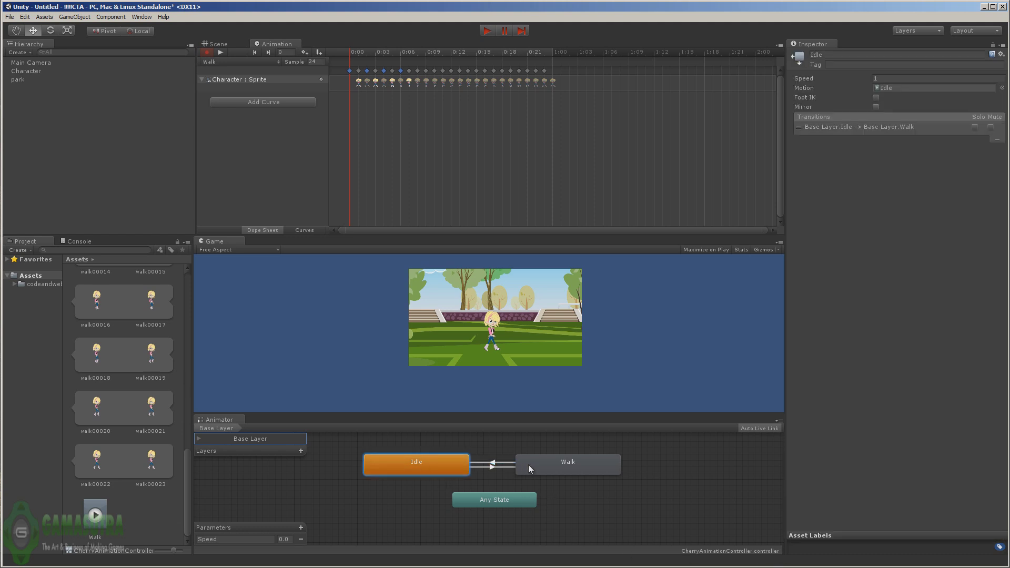
left_click(455, 471)
Turn off animation recording and collapse the Walk sprite sheet's frames
left_click(208, 53)
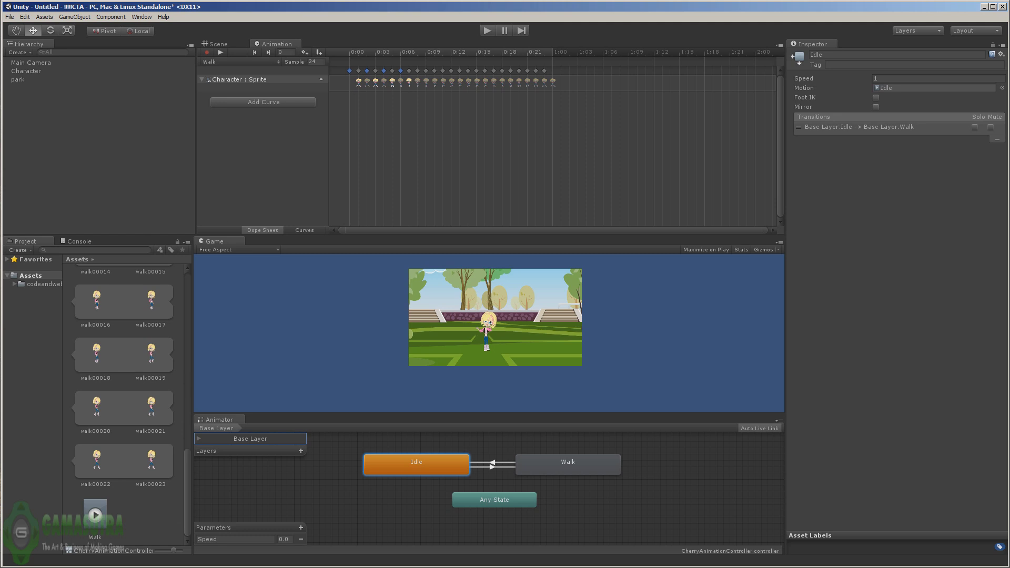
left_click_drag(188, 503, 196, 304)
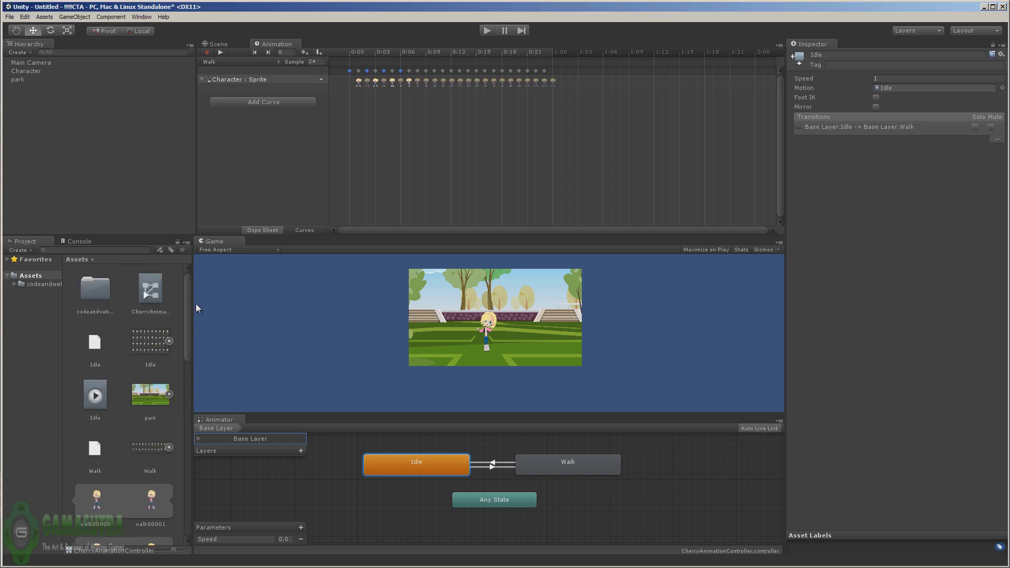
left_click(166, 447)
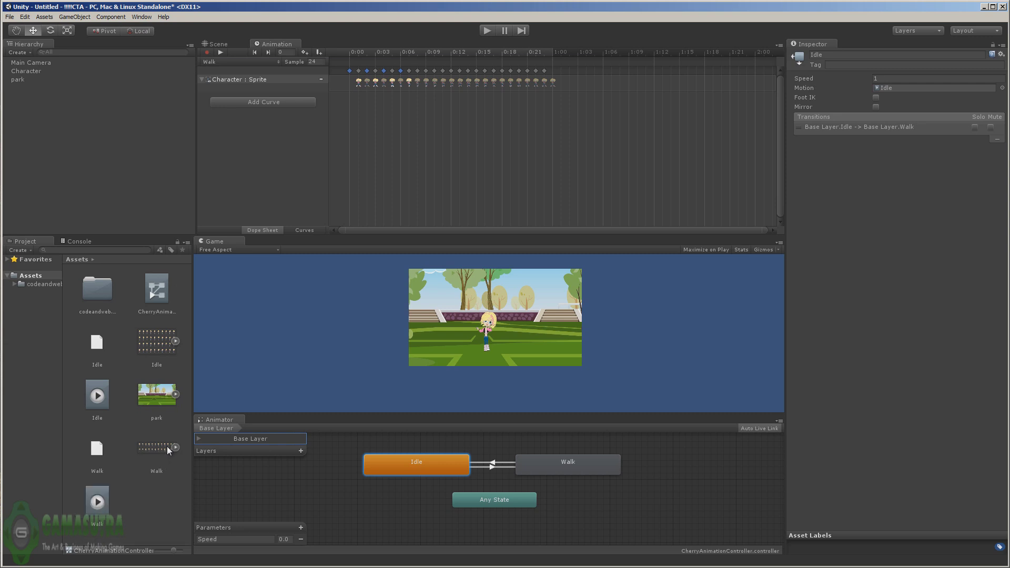
Create a C# script named CherryControllerScript in the Assets folder
right_click(145, 496)
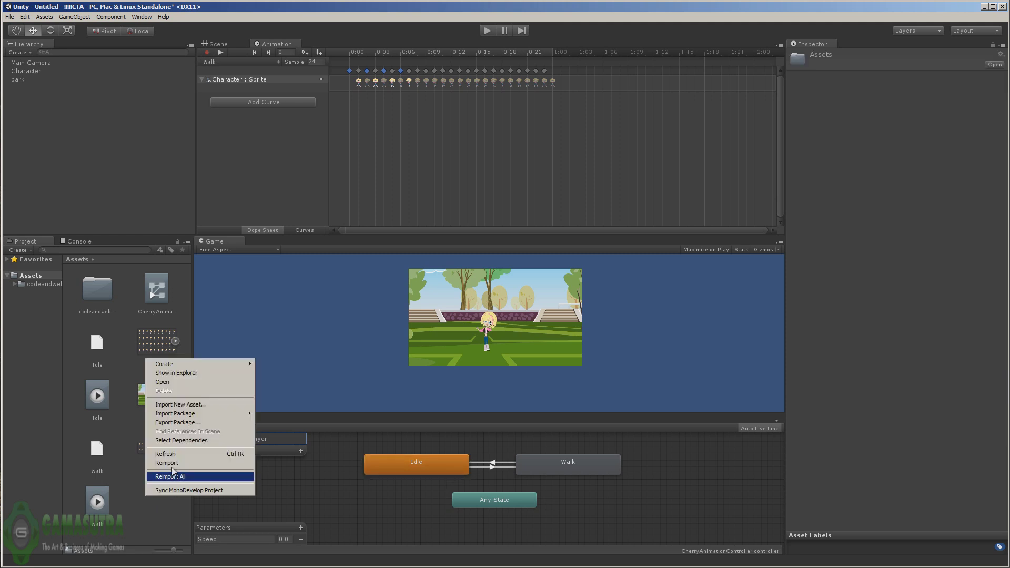
right_click(128, 504)
right_click(128, 504)
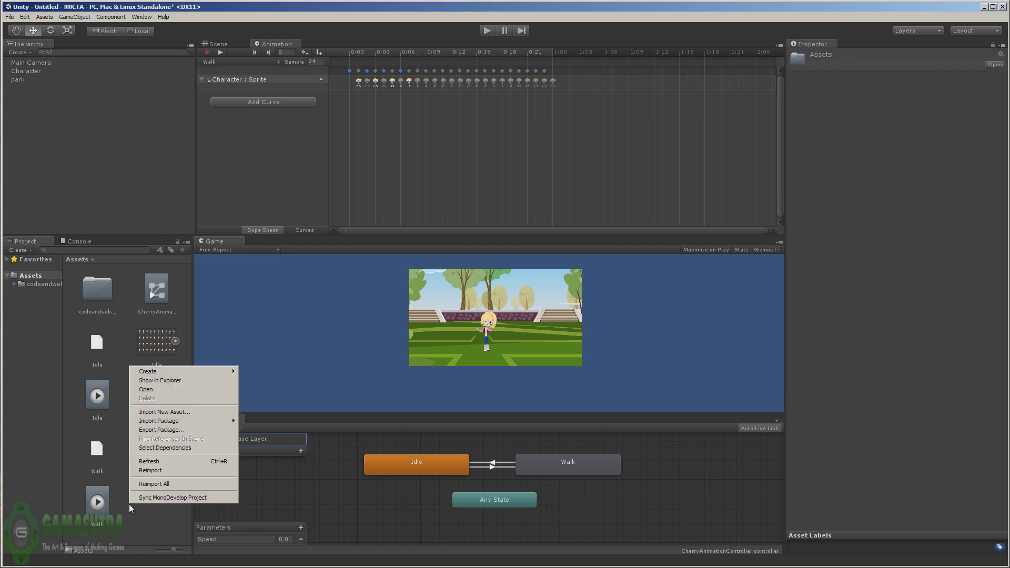
mouse_move(230, 372)
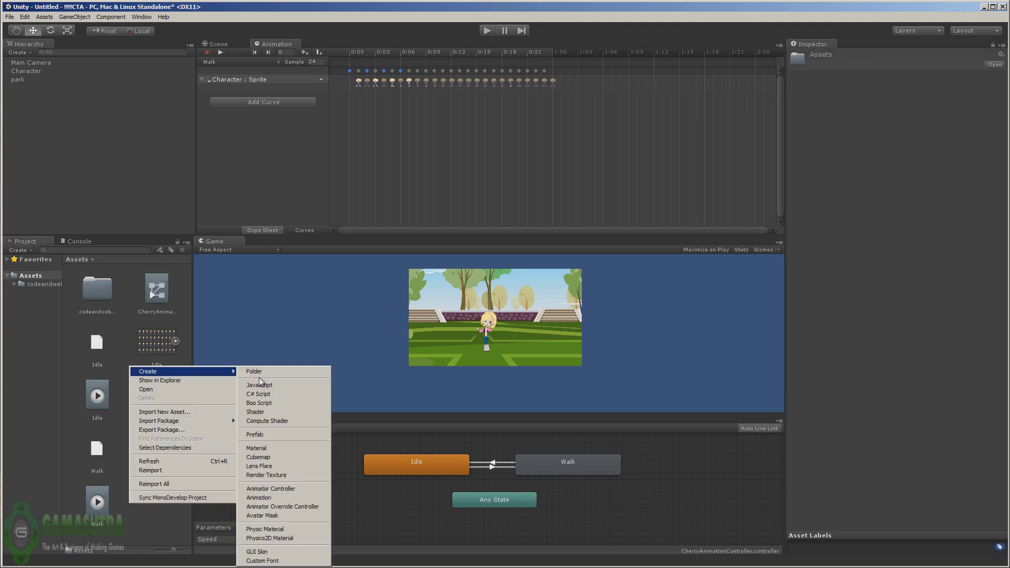
left_click(271, 395)
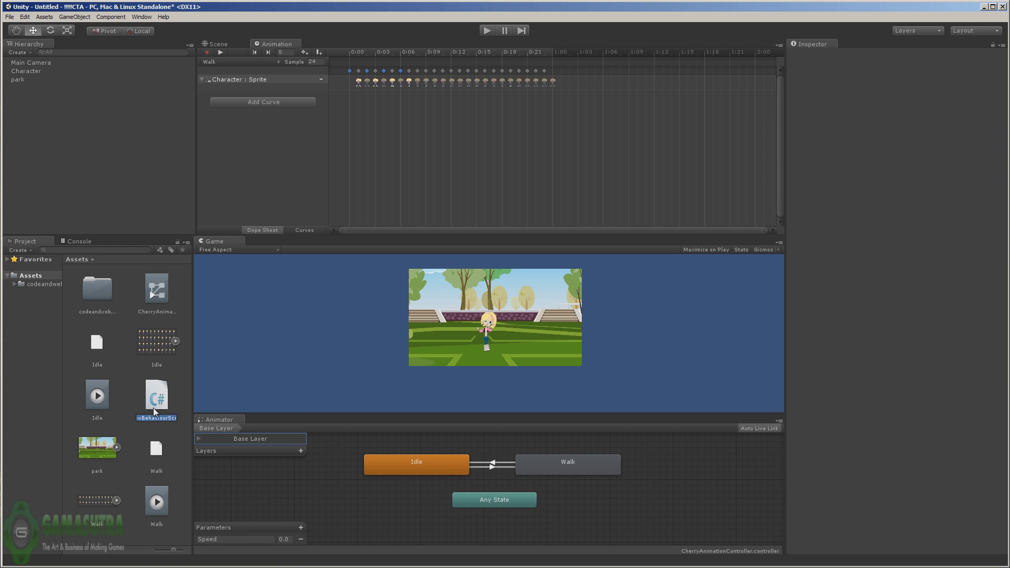
type("CherryControl")
type("lerScript")
key("Return")
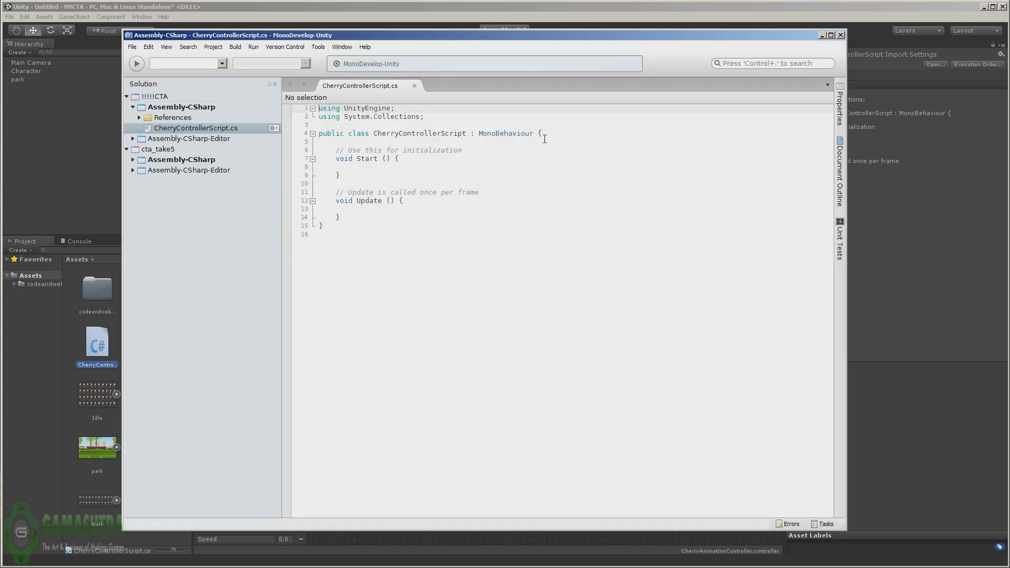
Replace the default Start and Update methods with the pasted controller code
left_click(544, 137)
key("Return")
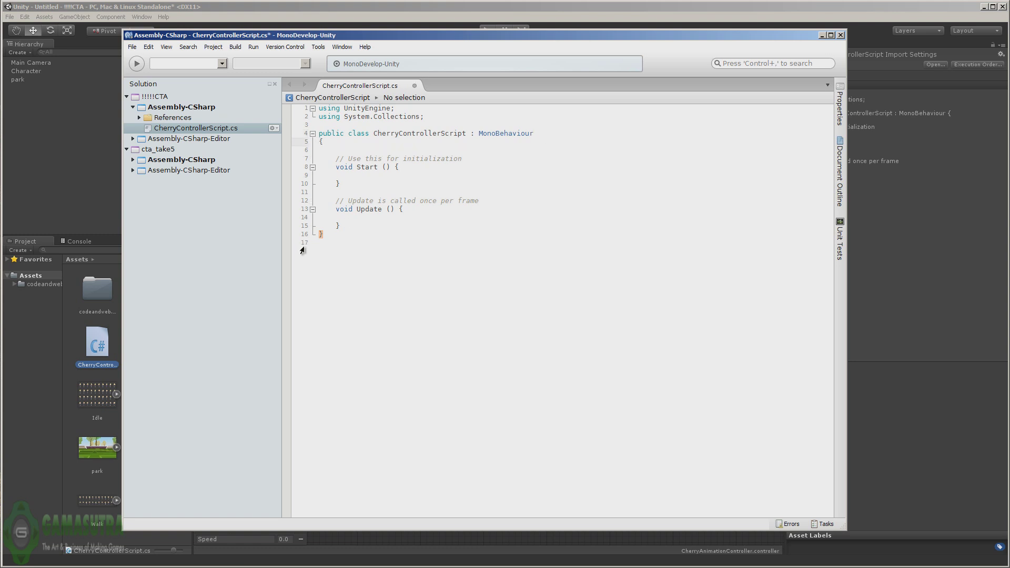
left_click_drag(323, 233, 327, 157)
key("BackSpace")
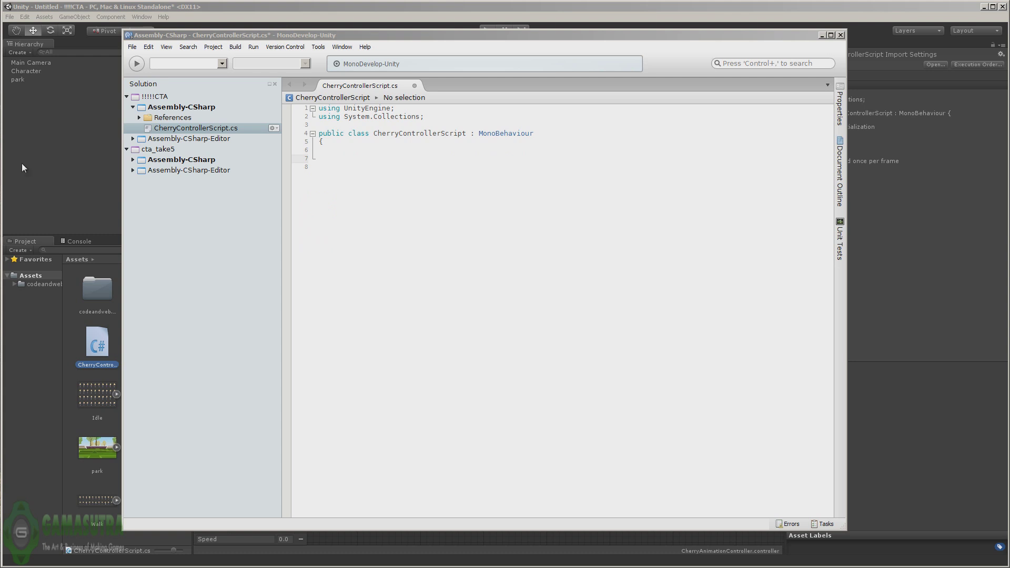
left_click(345, 152)
type("public float maxSpeed = 10f; bool facingRight = true;  Animator anim;  void Start () { anim = GetComponent<Animator>(); }  void FixedUpdate () { float move = Input.GetAxis (\"Horizontal\");  anim.SetFloat(\"Speed\", Mathf.Abs(move));  rigidbody2D.velocity = new Vector2(move * maxSpeed,rigidbody2D.velocity.y);  if(move > 0 &&!facingRight) Flip (); else if(move < 0 && facingRight) Flip (); }  void Flip() { facingRight =!facingRight; Vector3 theScale = transform.localScale; theScale.x *= -1; transform.localScale = theScale; } }")
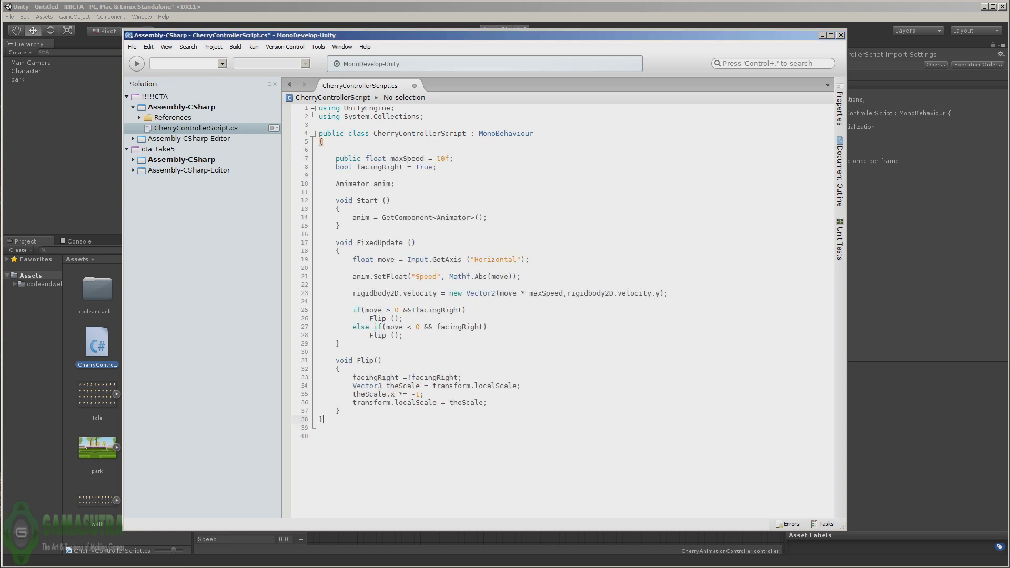
Save CherryControllerScript and return to the Unity editor
left_click(133, 47)
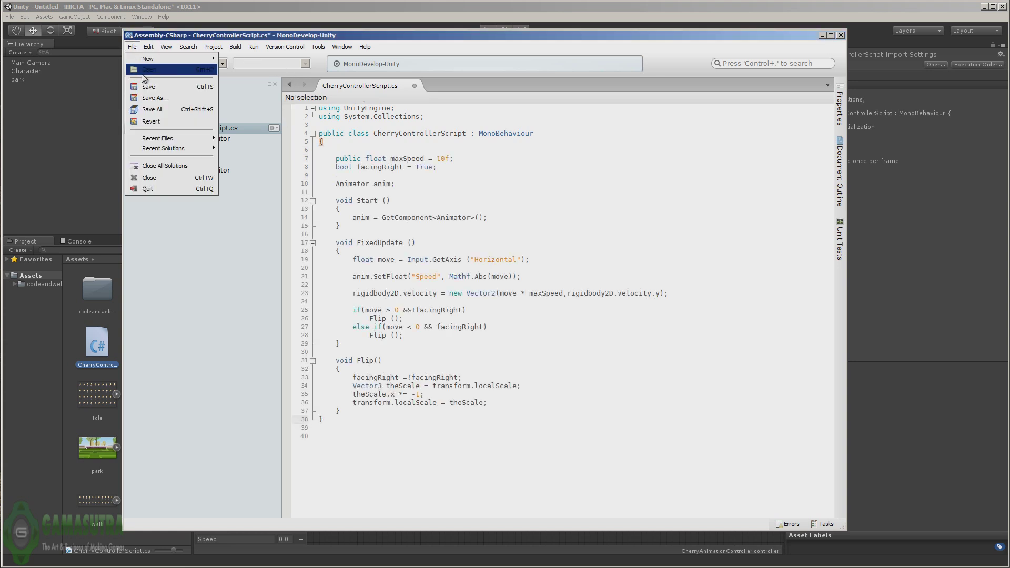
left_click(152, 88)
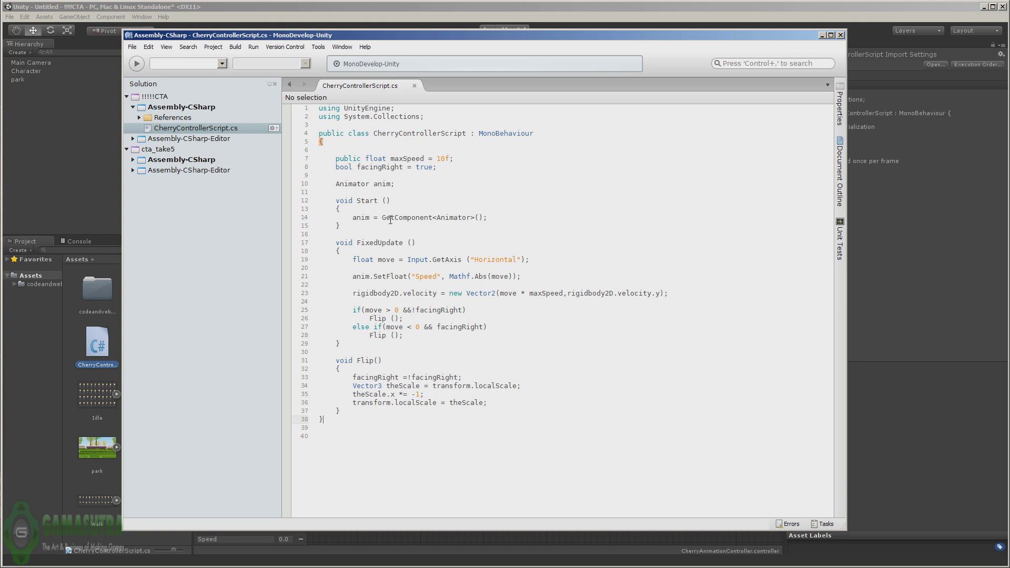
left_click(603, 8)
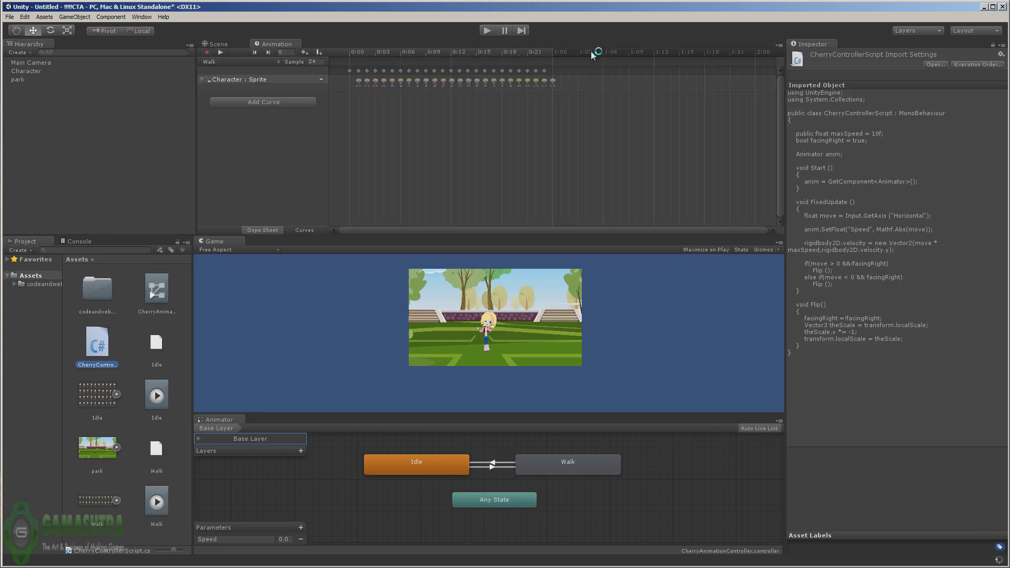
Attach CherryControllerScript to Character and enlarge the Game and Animator panels
left_click(486, 31)
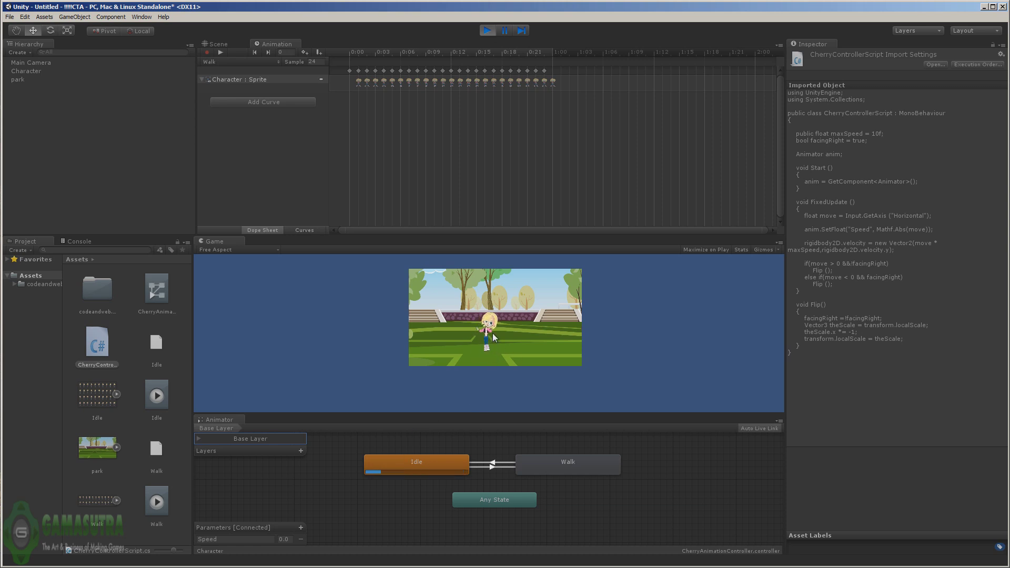
left_click(486, 30)
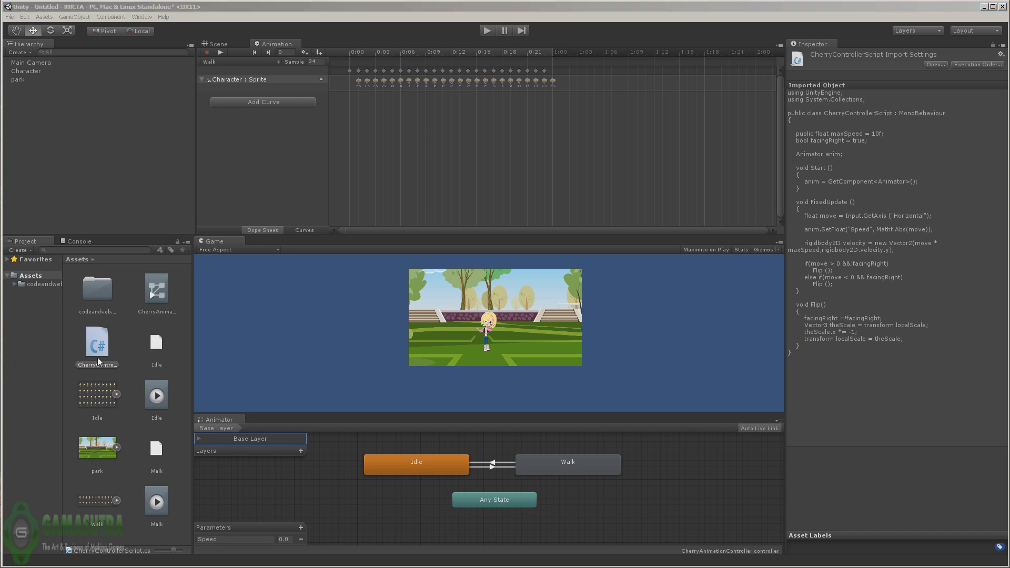
left_click_drag(101, 360, 70, 70)
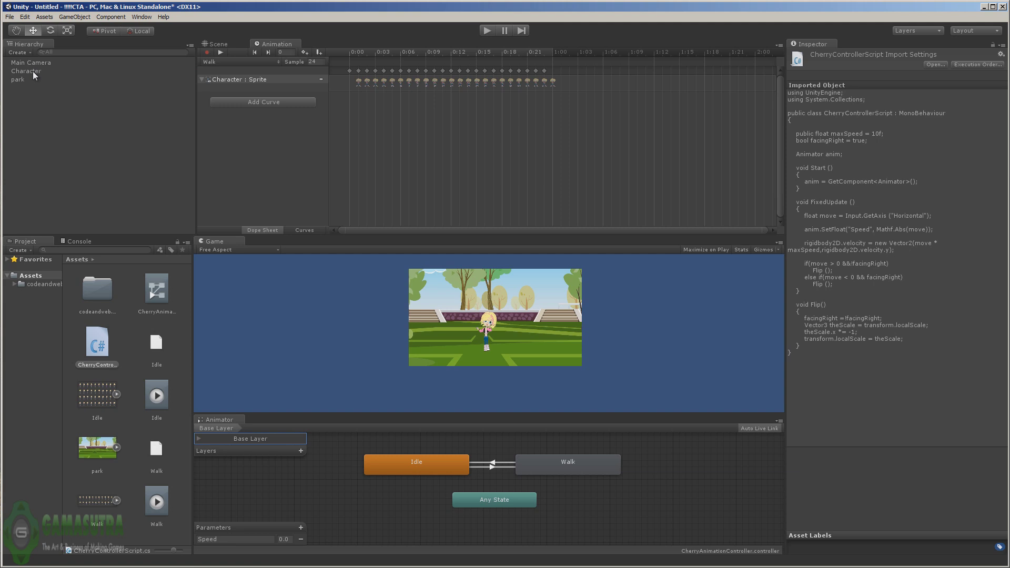
left_click(33, 71)
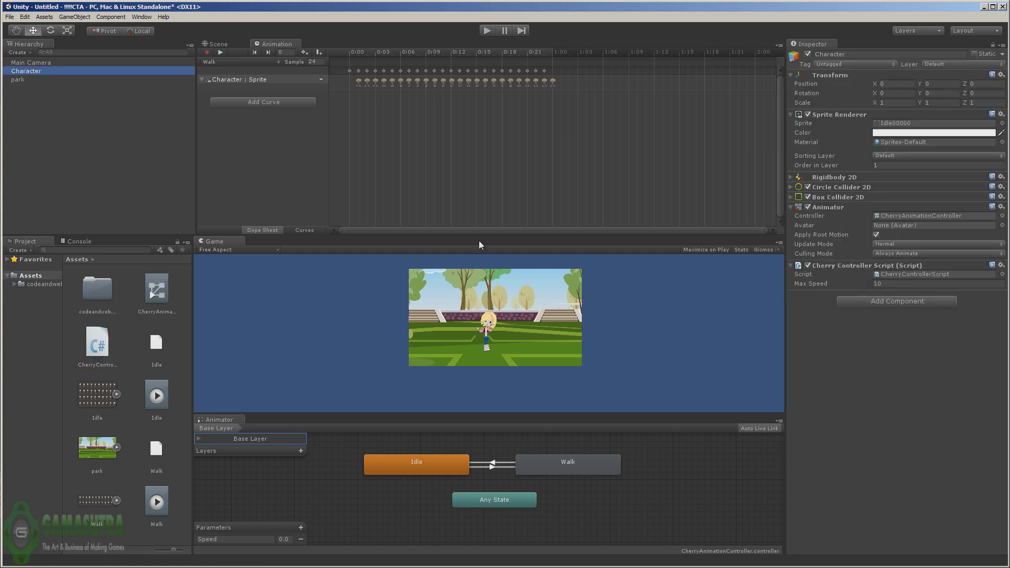
left_click(221, 44)
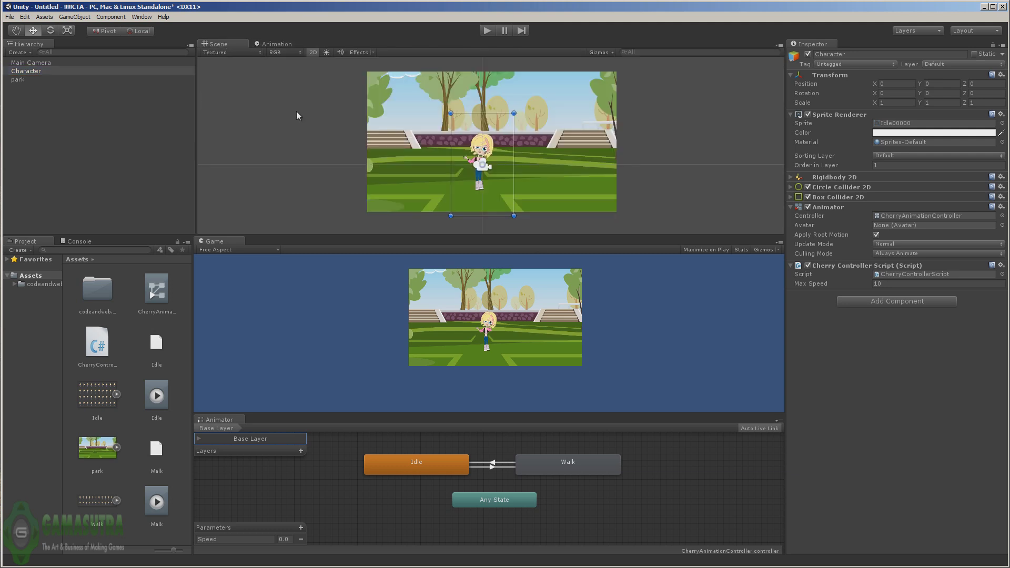
left_click_drag(387, 236, 387, 120)
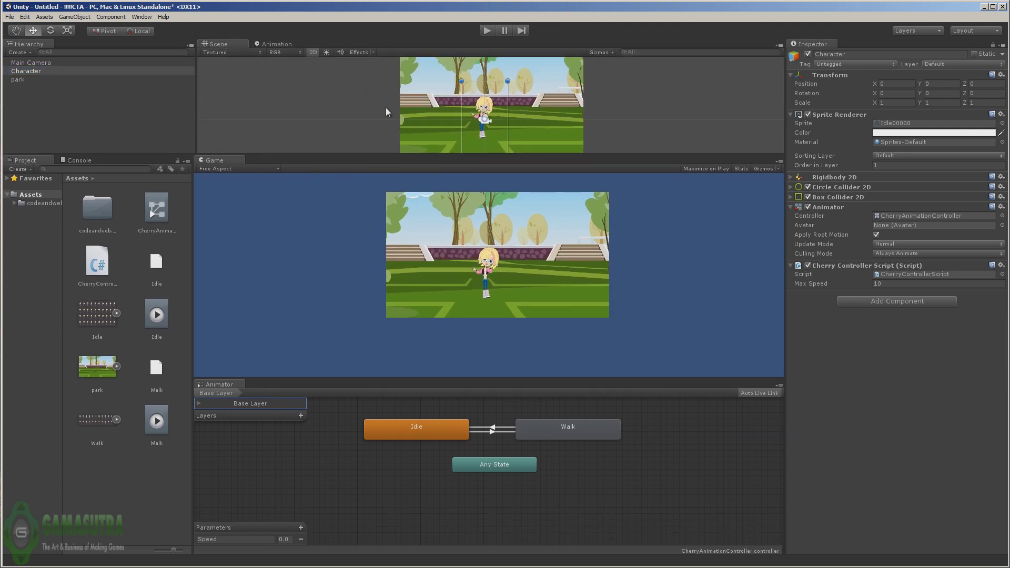
Play the scene, walk Cherry left and right with the arrow keys, then stop
left_click(486, 31)
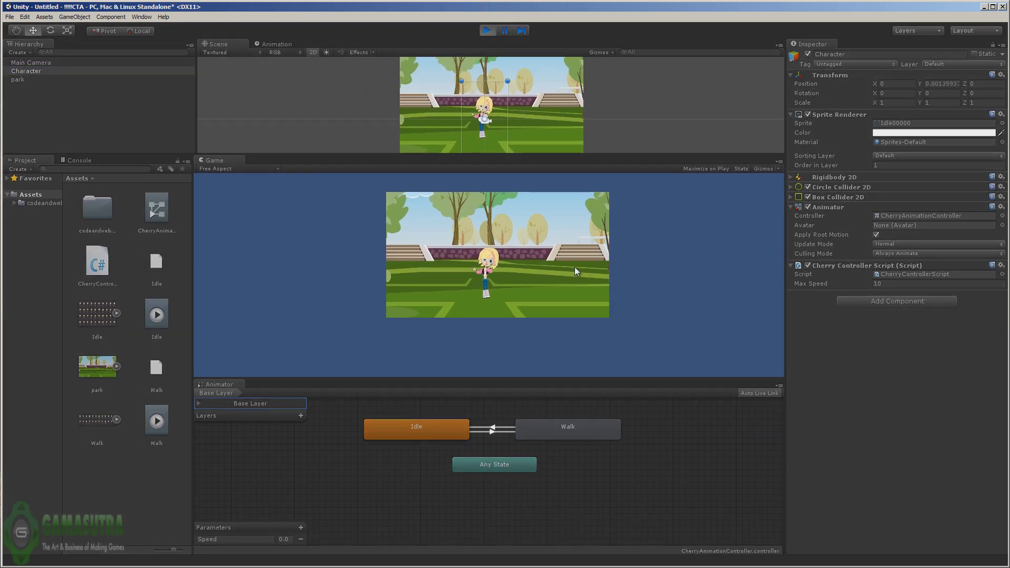
key("Left")
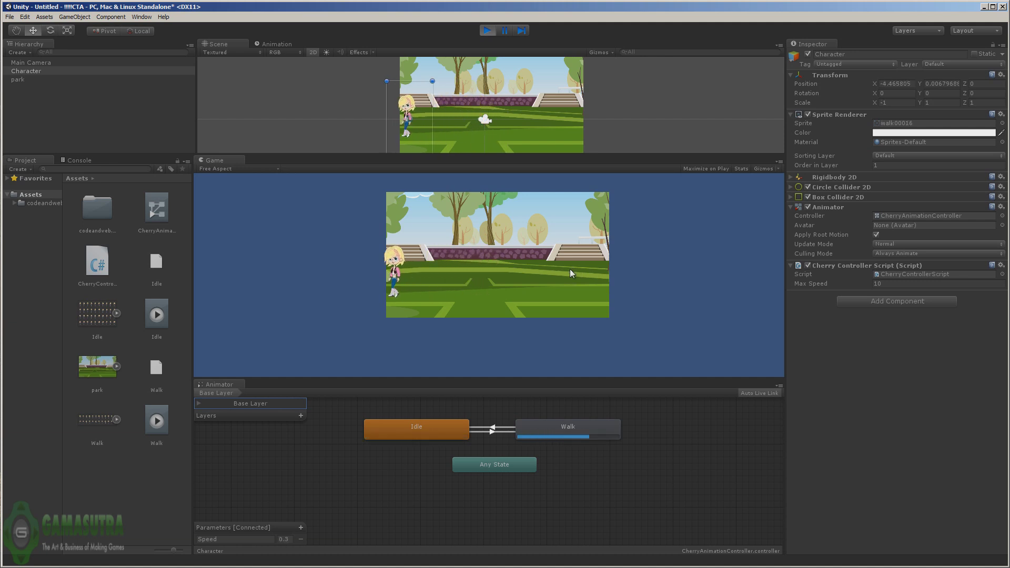
key("Right")
key("Left")
key("Right")
key("Left")
key("Right")
key("Left")
key("Right")
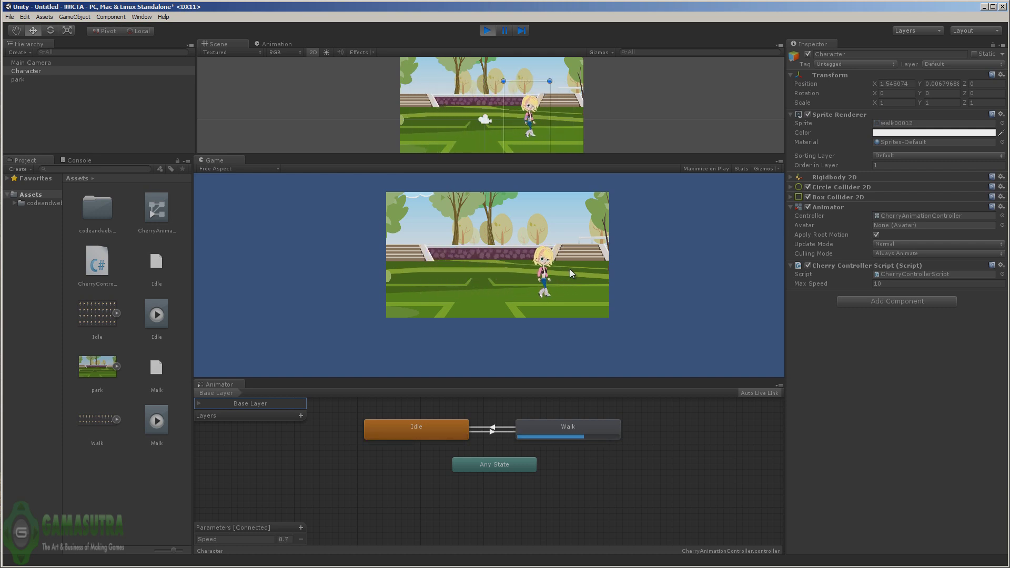
key("Left")
key("Right")
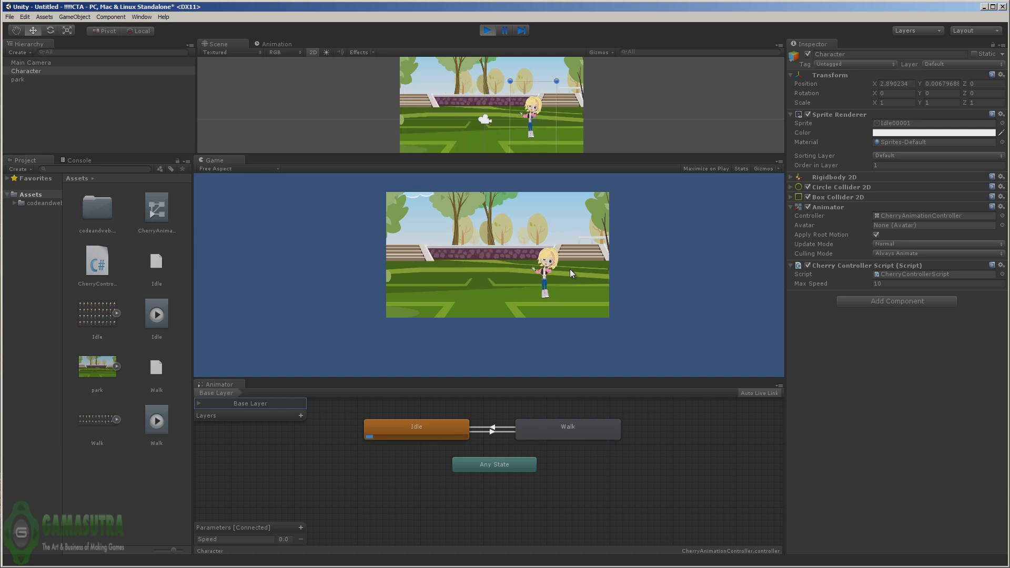
key("Left")
key("Right")
key("Left")
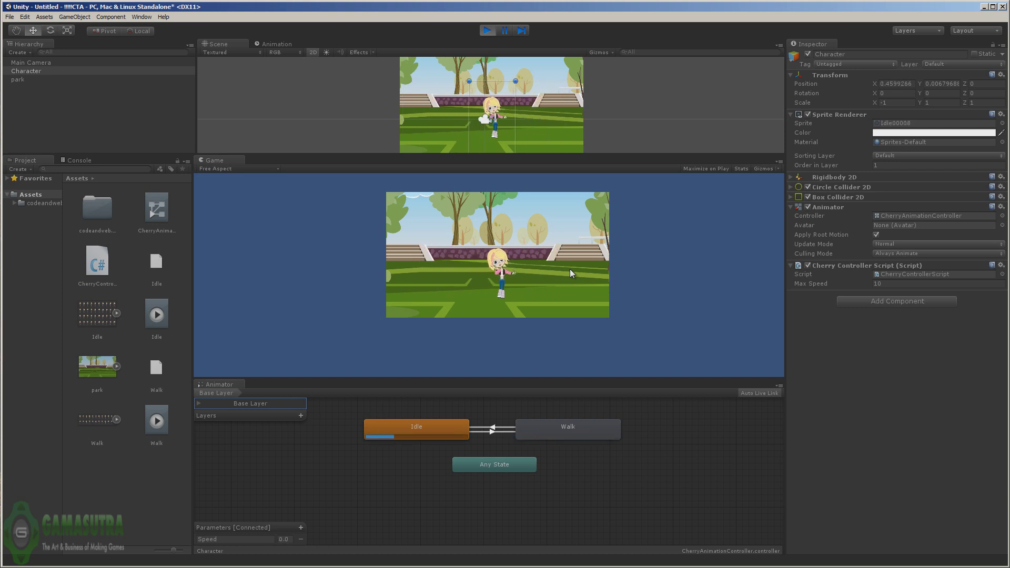
key("Left")
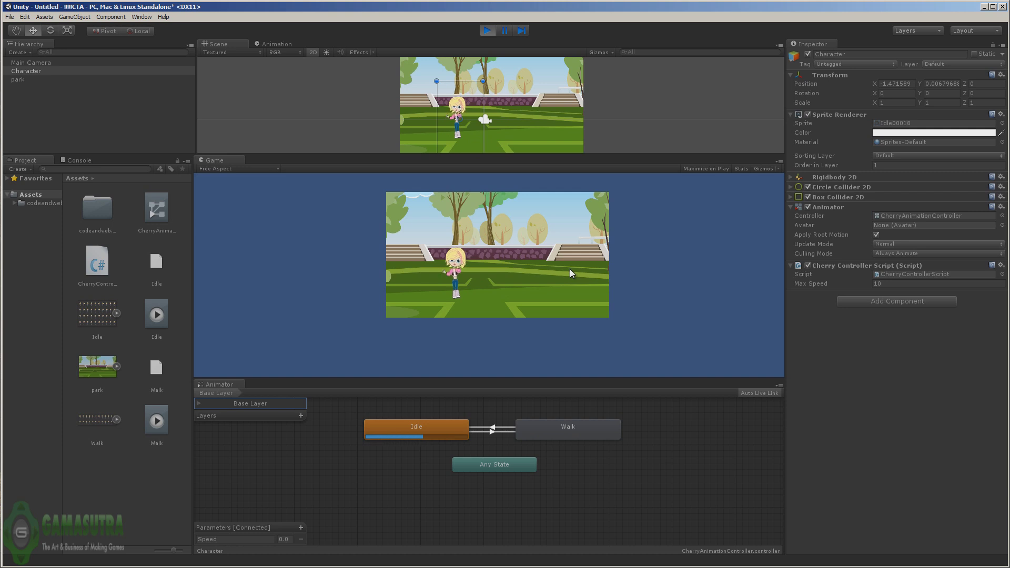
key("Right")
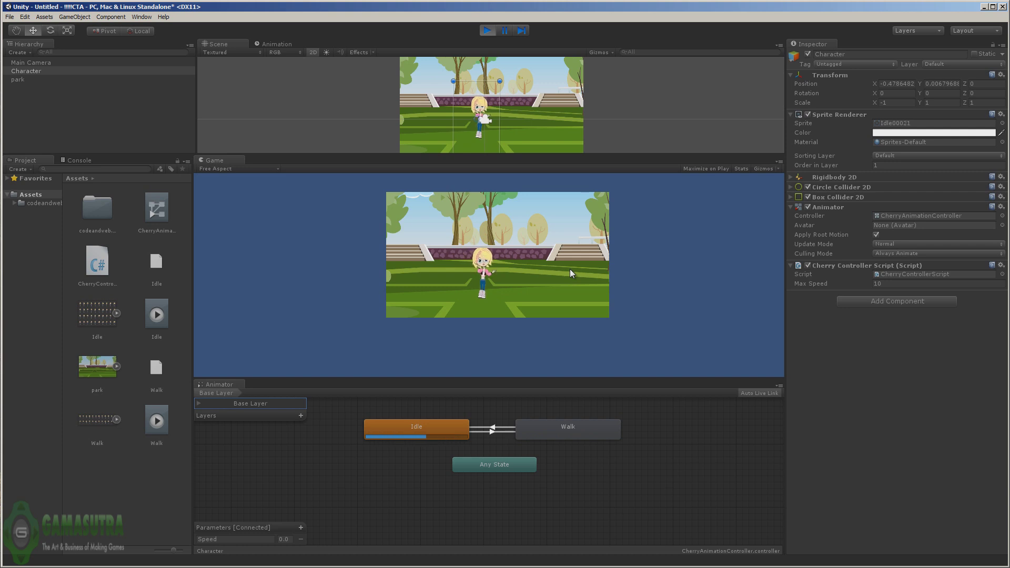
key("Right")
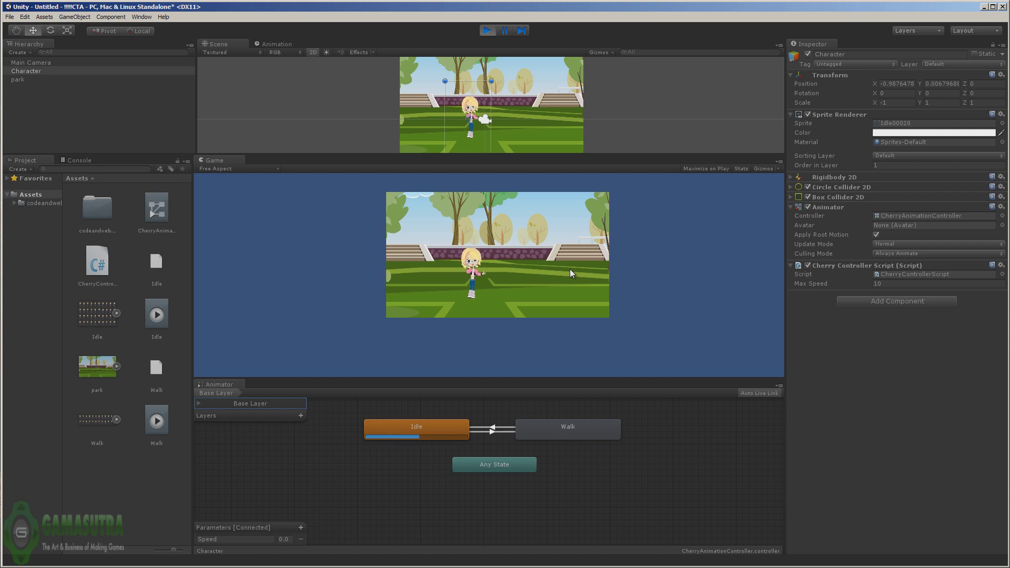
key("ctrl+p")
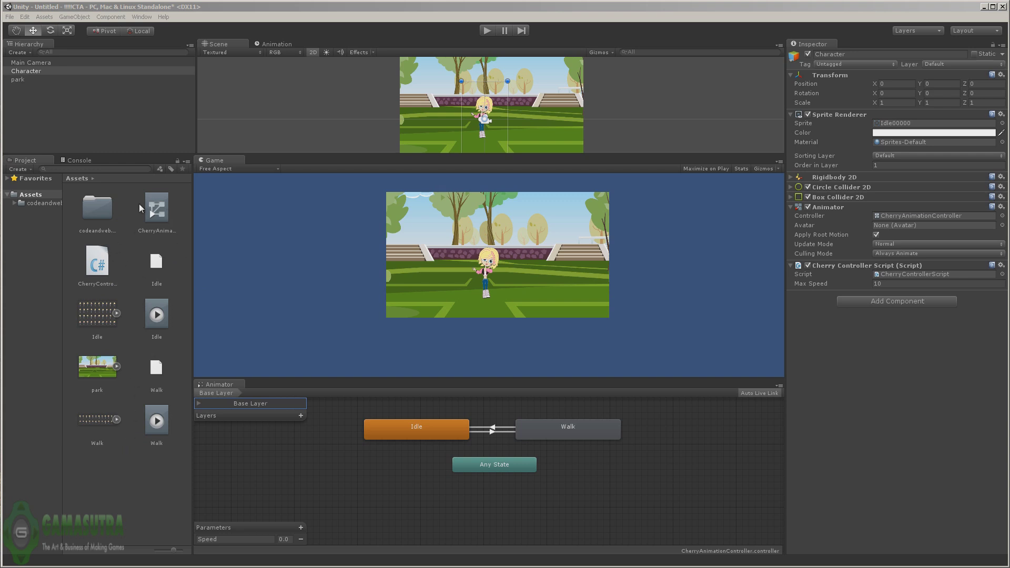
Create a folder named Sprites in Assets
left_click(115, 462)
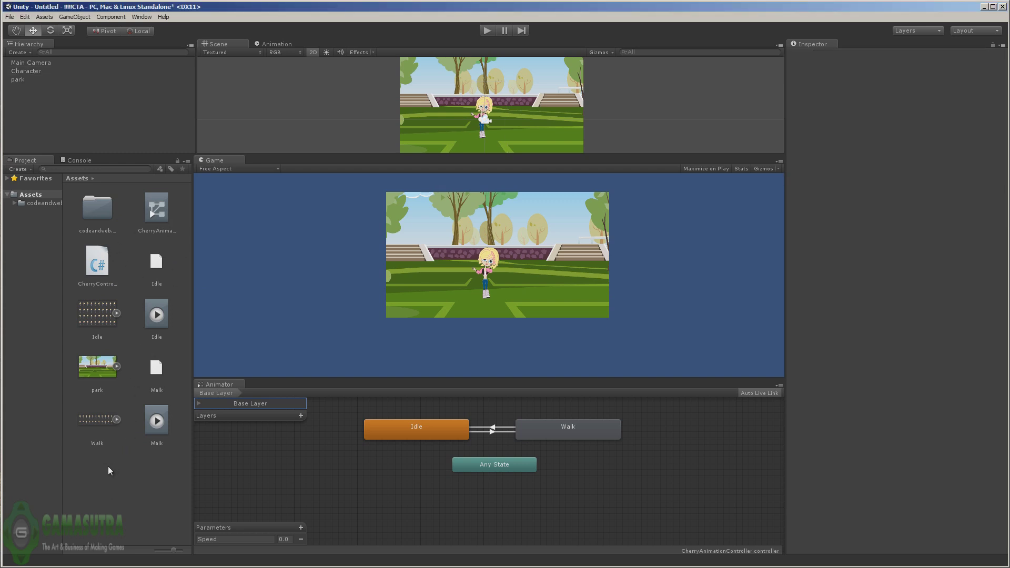
right_click(105, 472)
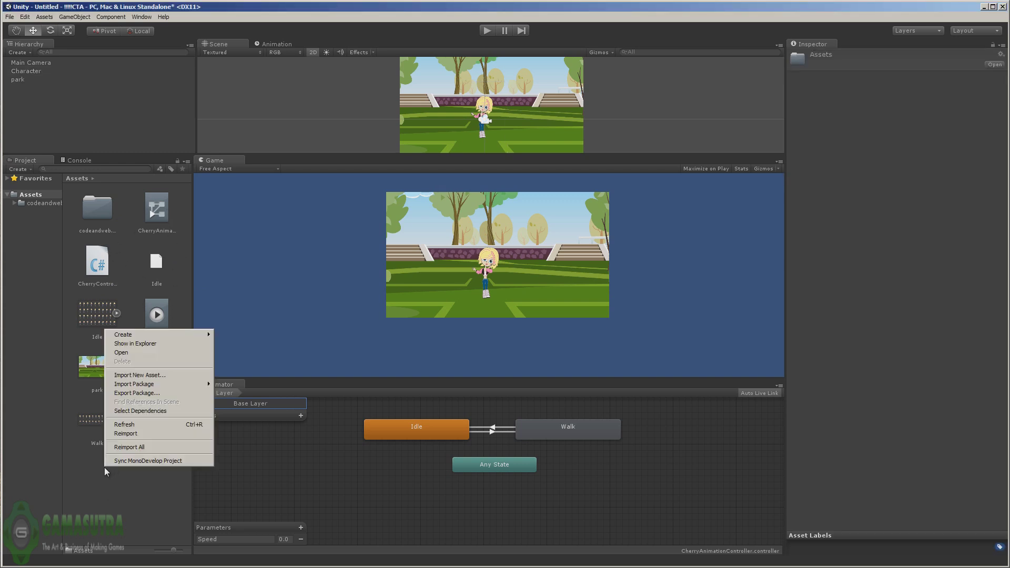
mouse_move(166, 333)
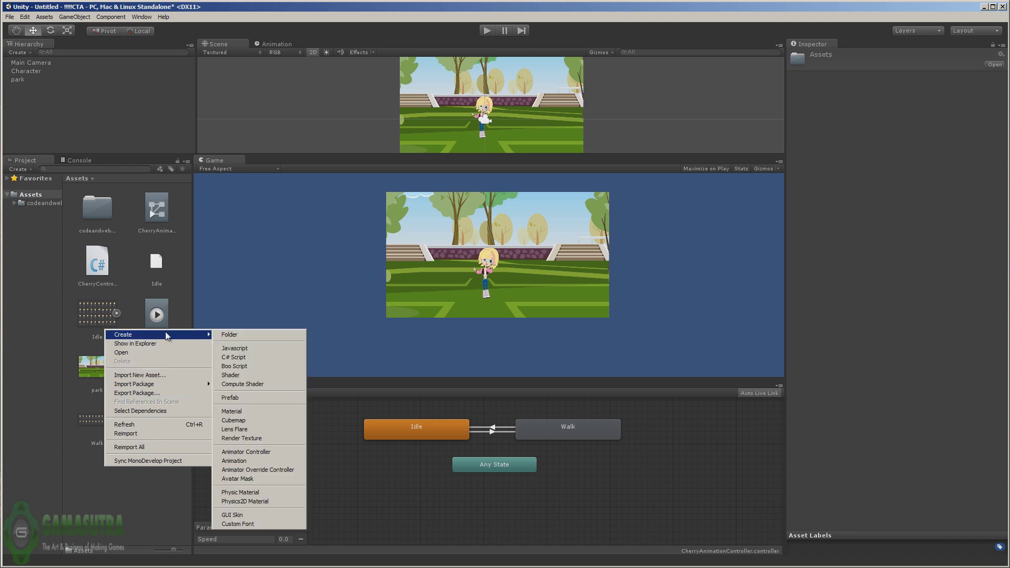
left_click(226, 335)
type("Sprite")
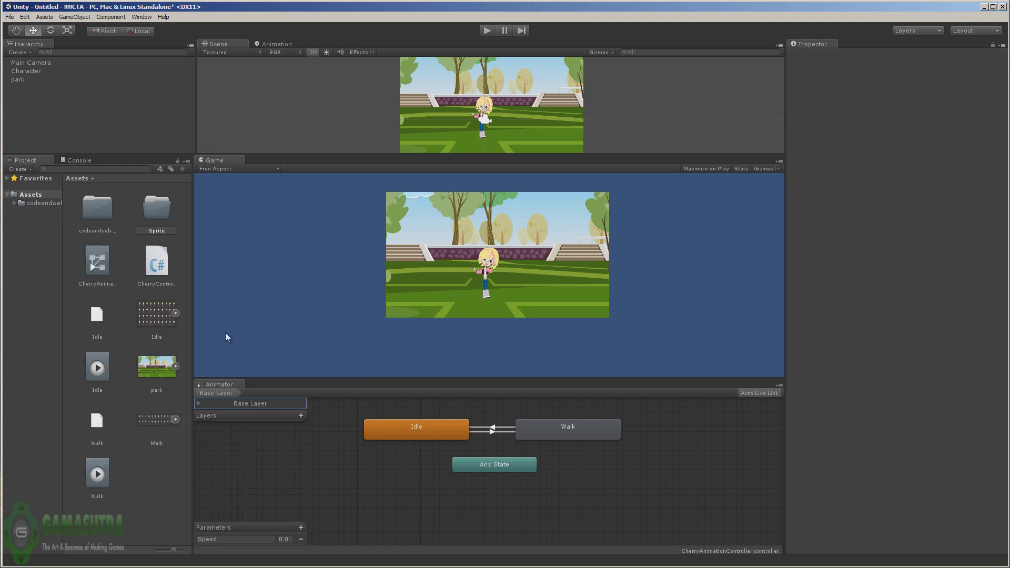
type("s")
key("Return")
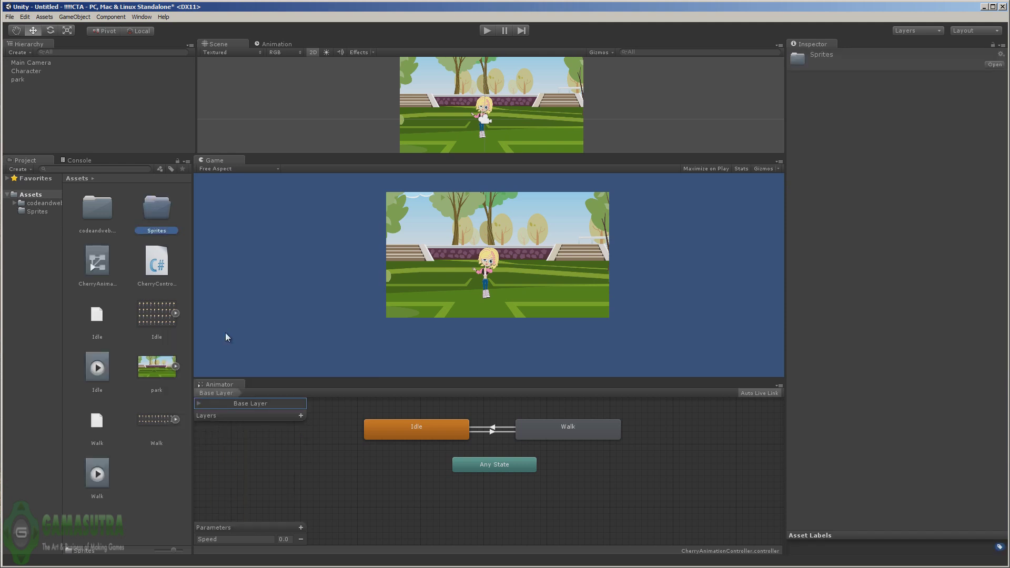
Create Characters and Props subfolders inside Sprites
double_click(158, 213)
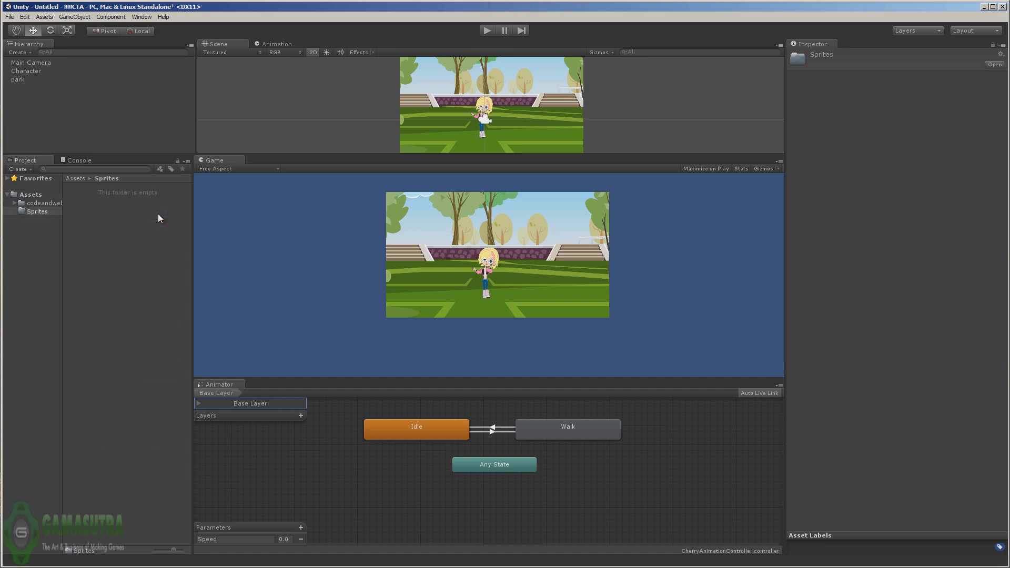
right_click(133, 227)
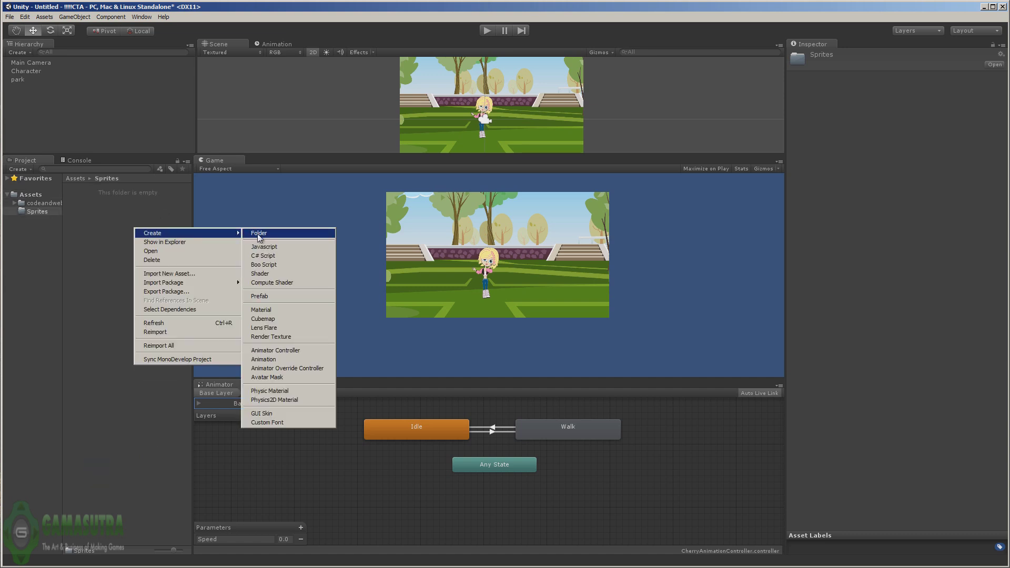
left_click(257, 234)
type("Characters")
key("Return")
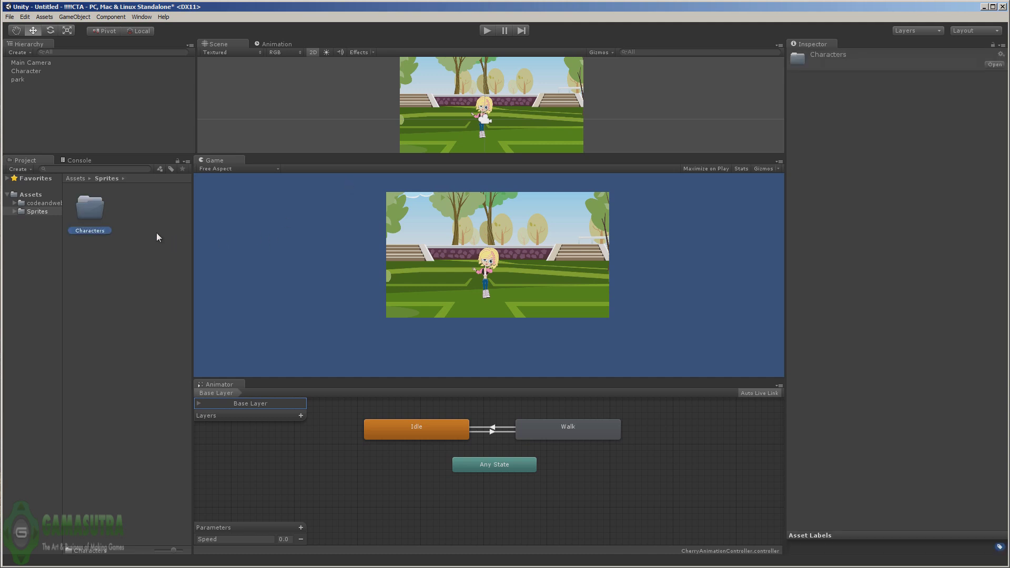
right_click(139, 232)
mouse_move(181, 233)
left_click(257, 232)
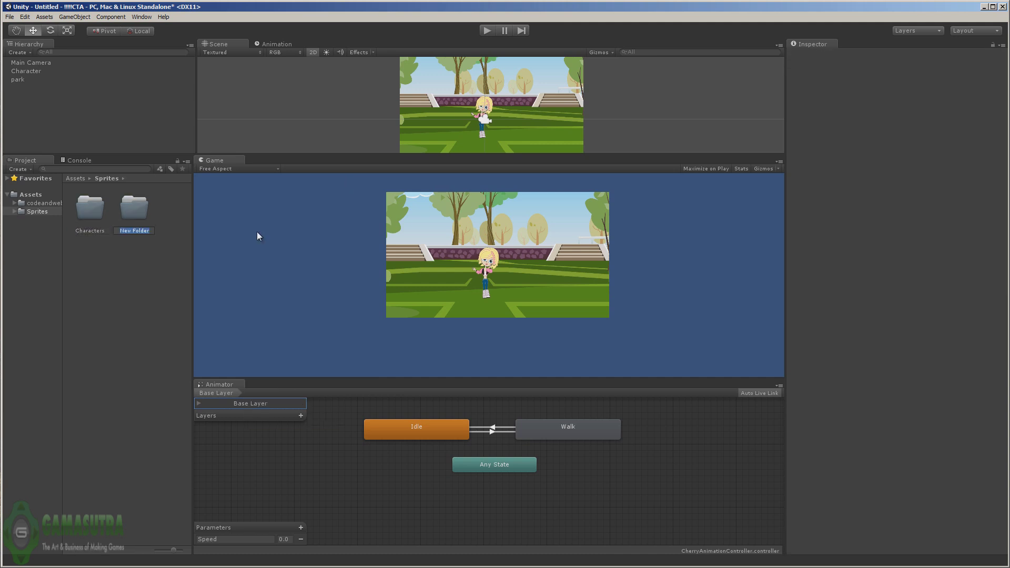
type("Props")
key("Return")
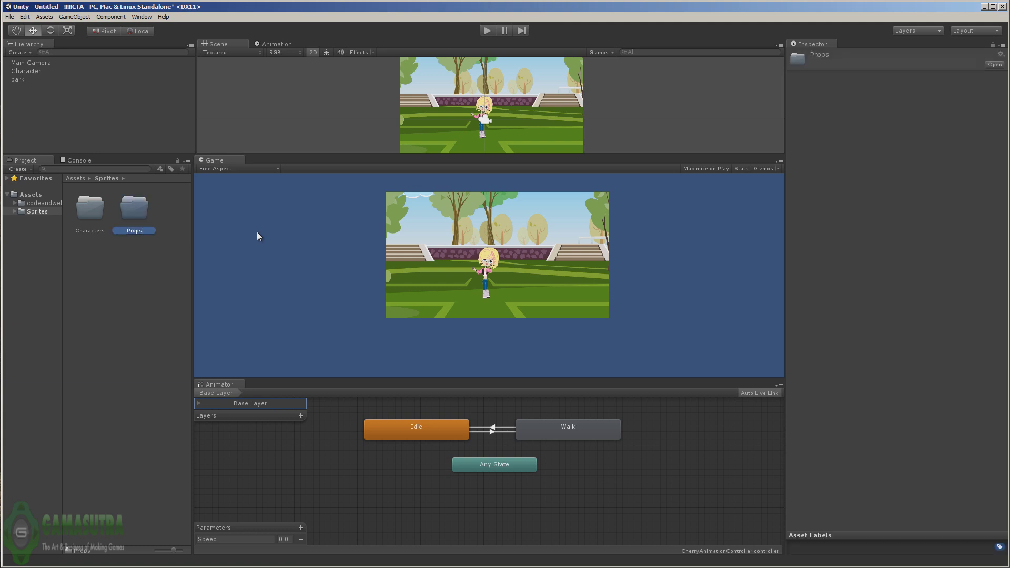
Move the Idle and Walk sheets into Characters and the park image into Props
left_click(39, 194)
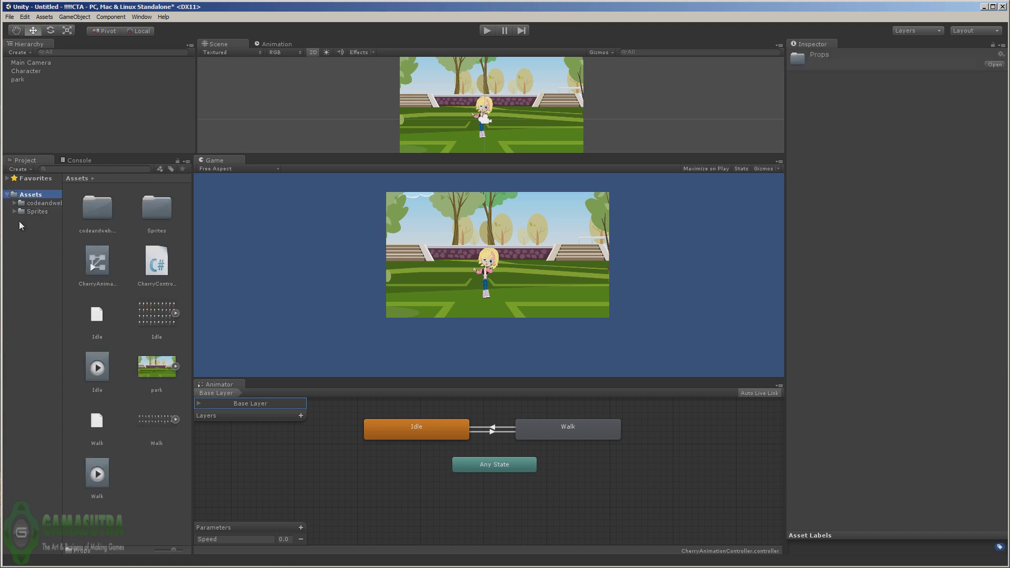
left_click(17, 212)
left_click(152, 317)
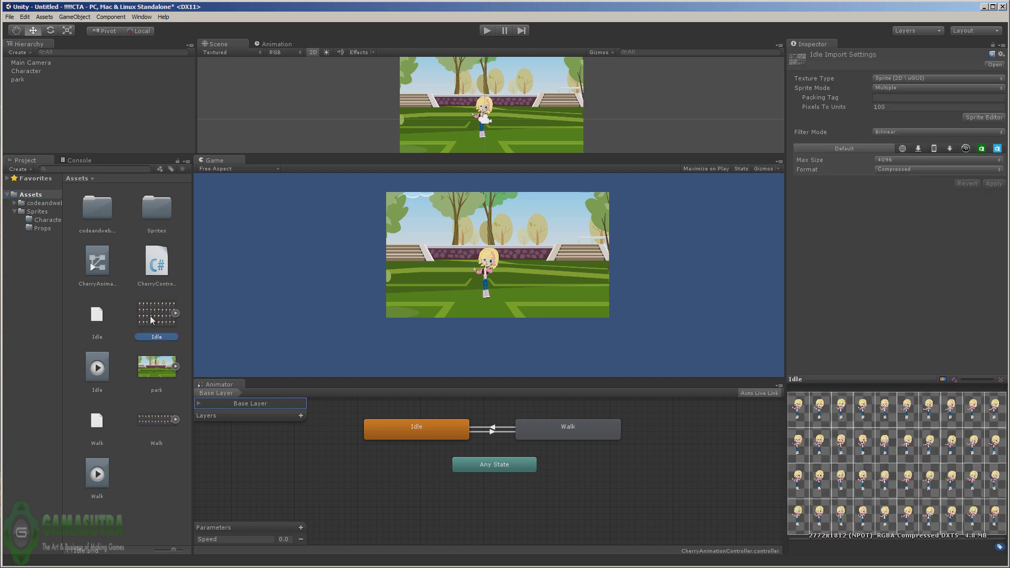
left_click_drag(159, 318, 45, 221)
left_click_drag(99, 421, 45, 221)
left_click_drag(103, 367, 46, 232)
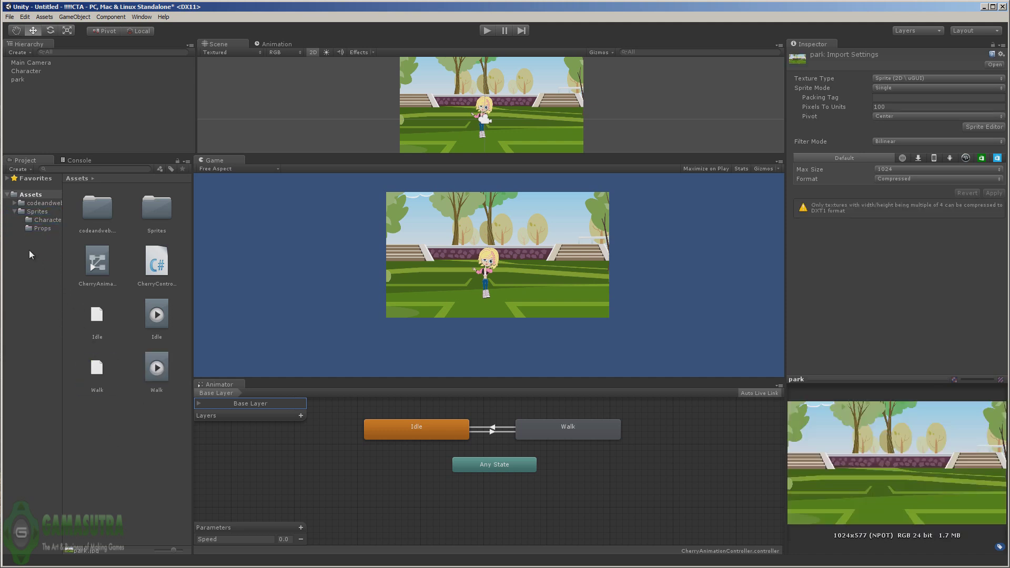
Create a new folder named 'Animations' in Assets
right_click(116, 403)
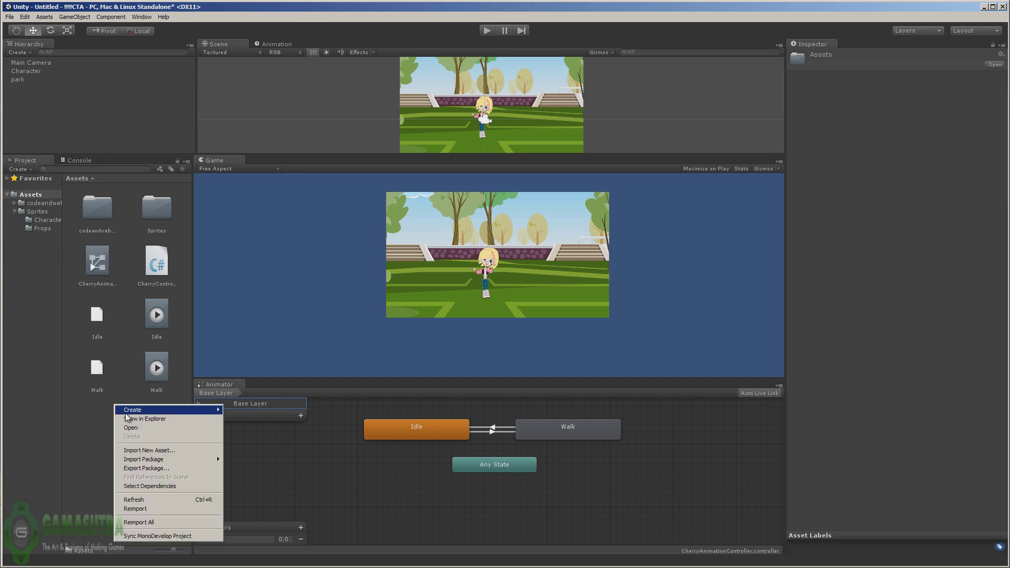
mouse_move(198, 411)
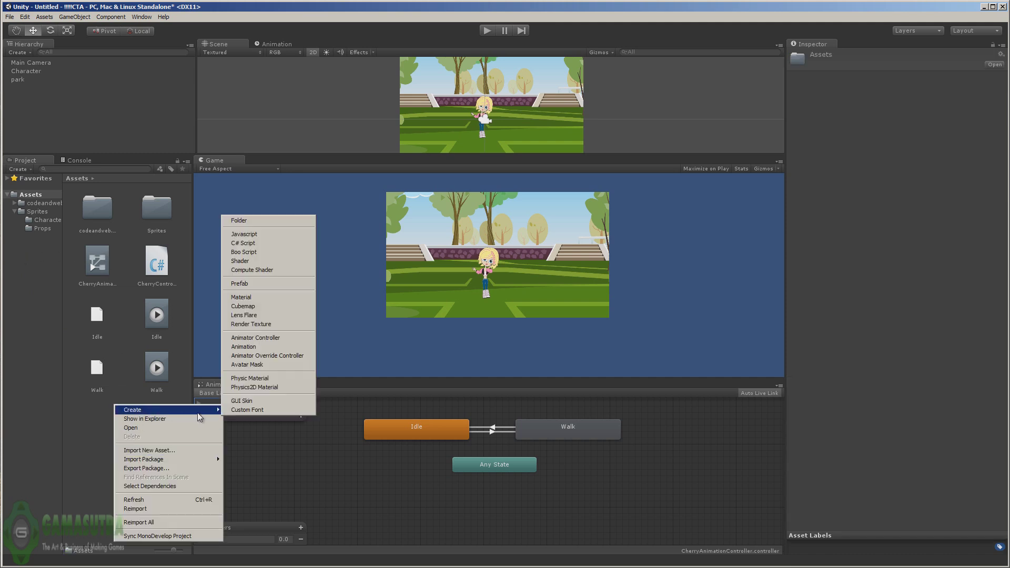
left_click(240, 222)
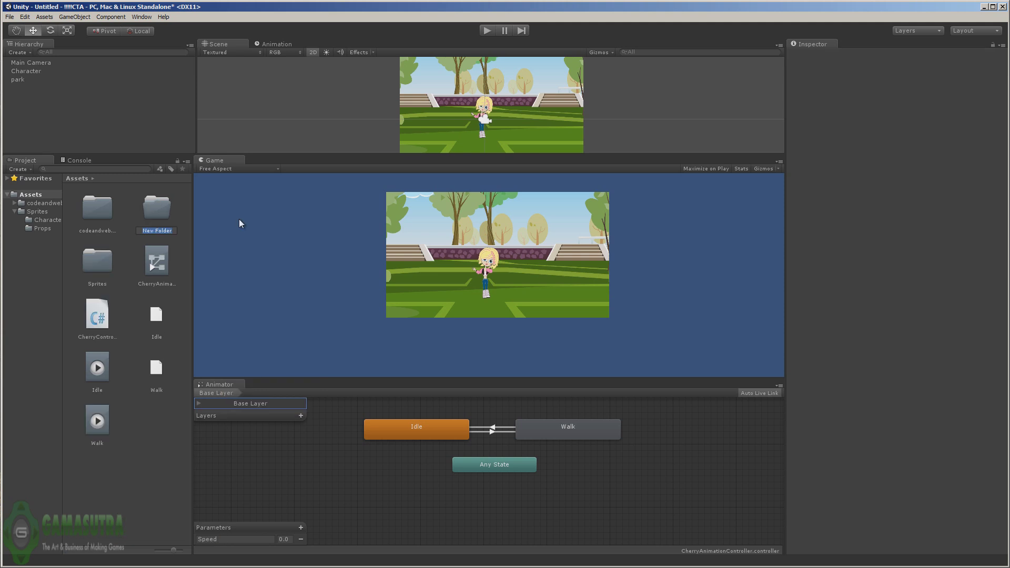
type("Animations")
key("Return")
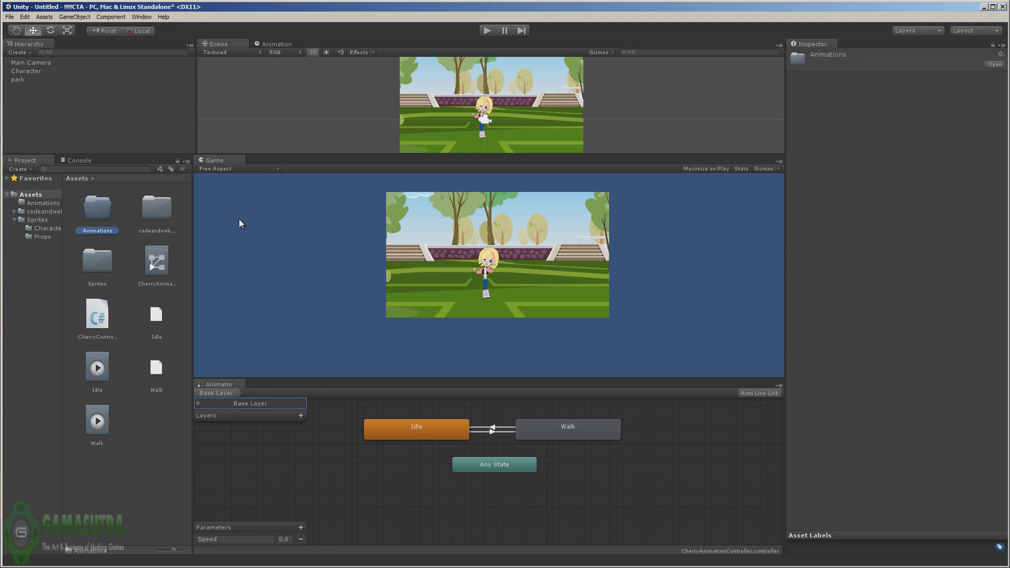
Move the Idle and Walk clips and CherryAnimationController into the Animations folder
left_click(94, 376)
left_click(98, 421, "ctrl")
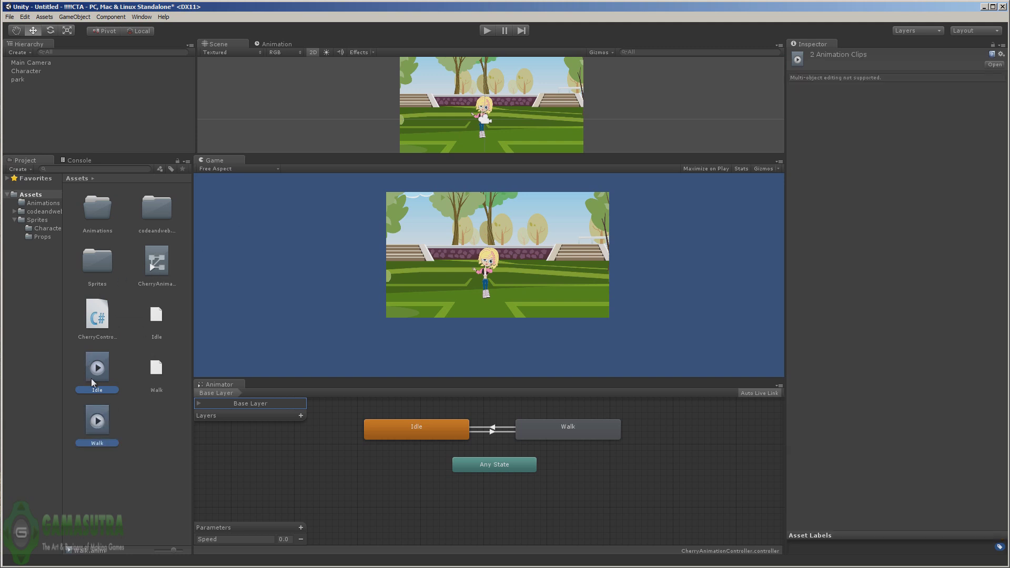
left_click_drag(94, 383, 46, 205)
left_click(153, 269)
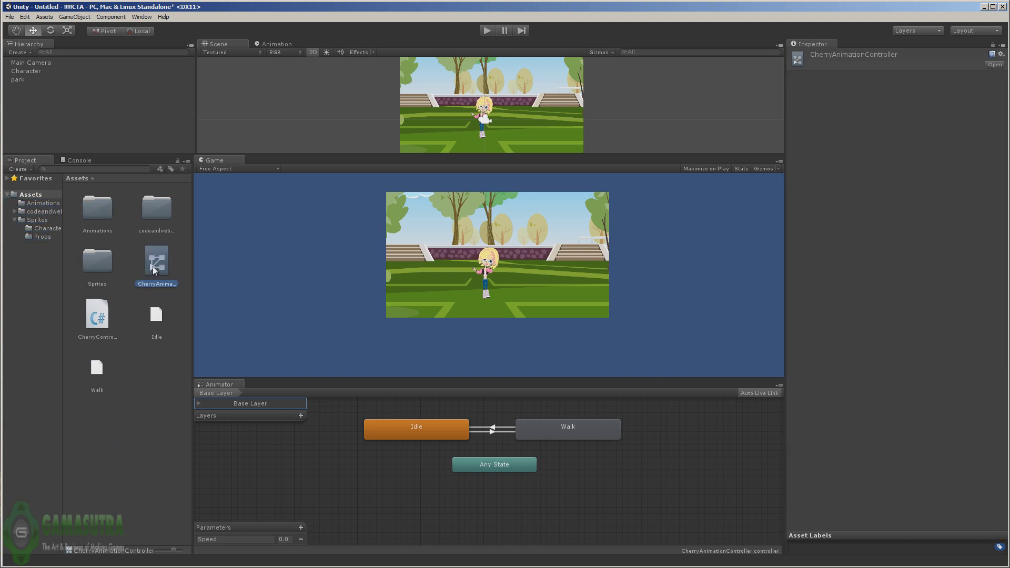
left_click_drag(153, 270, 47, 210)
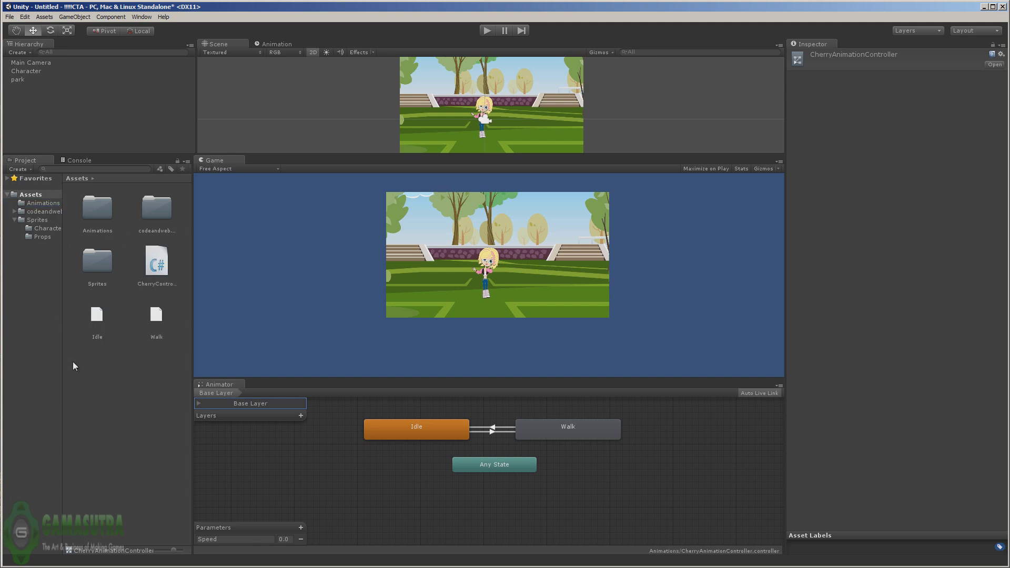
Move the Idle and Walk data files into the Characters folder
left_click(153, 324)
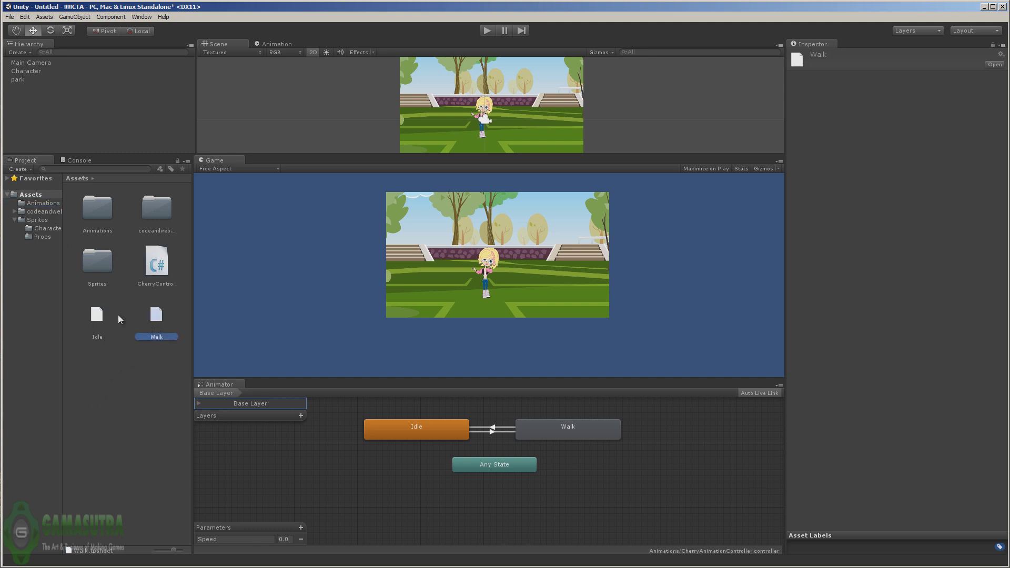
left_click(100, 317, "ctrl")
left_click_drag(100, 318, 44, 231)
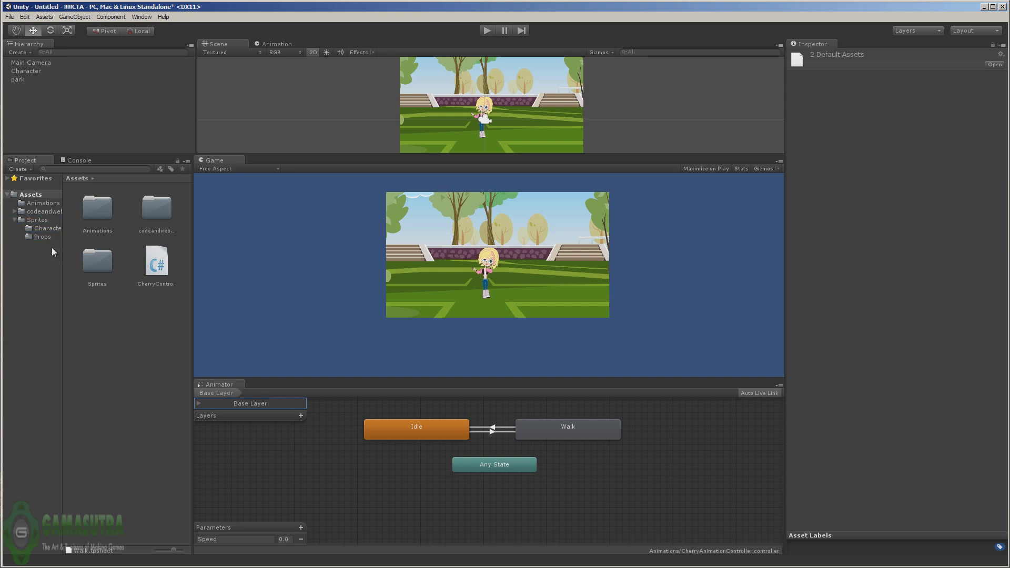
Create a 'Scripts' folder in Assets and move the CherryController script into it
right_click(101, 307)
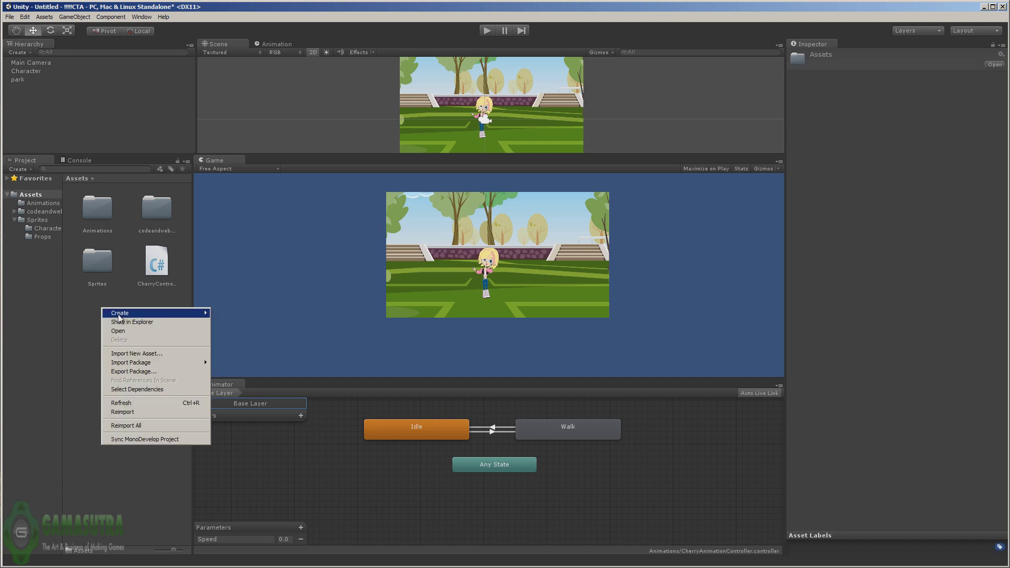
left_click(216, 313)
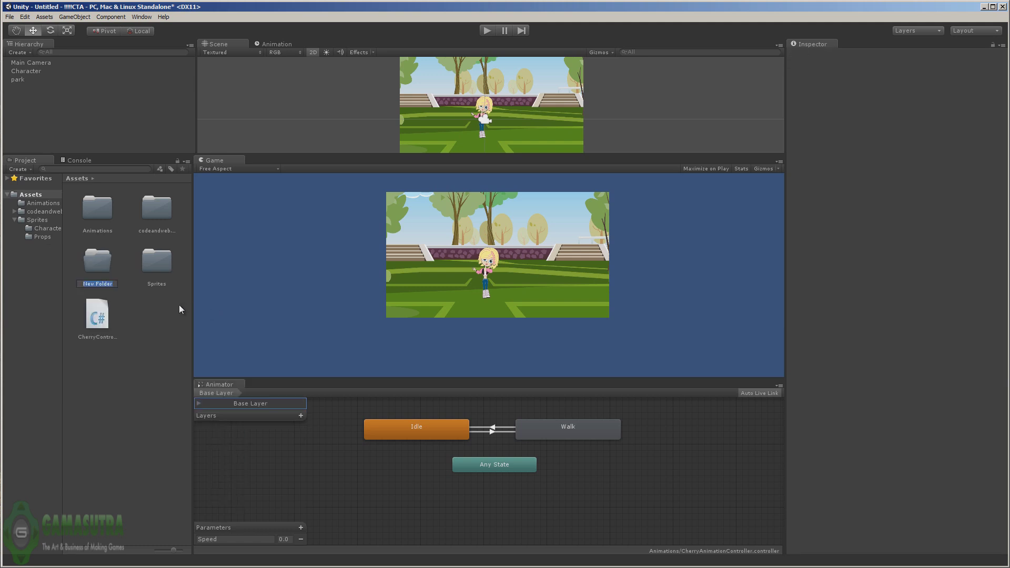
type("Scripts")
key("Return")
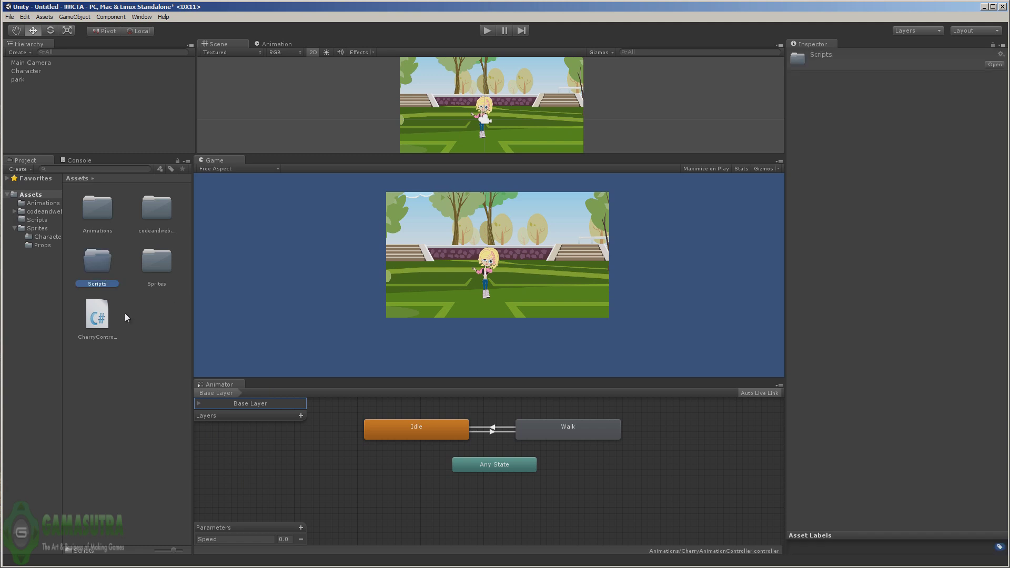
left_click_drag(105, 326, 103, 266)
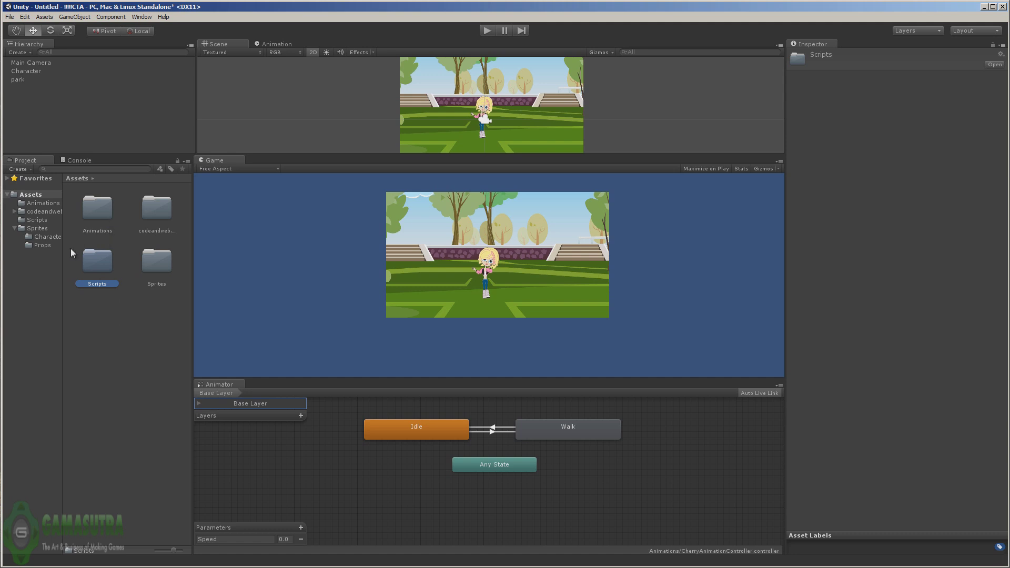
Check the codeandweb, Animations, Characters and Props folders, then return to the Assets root
left_click(14, 212)
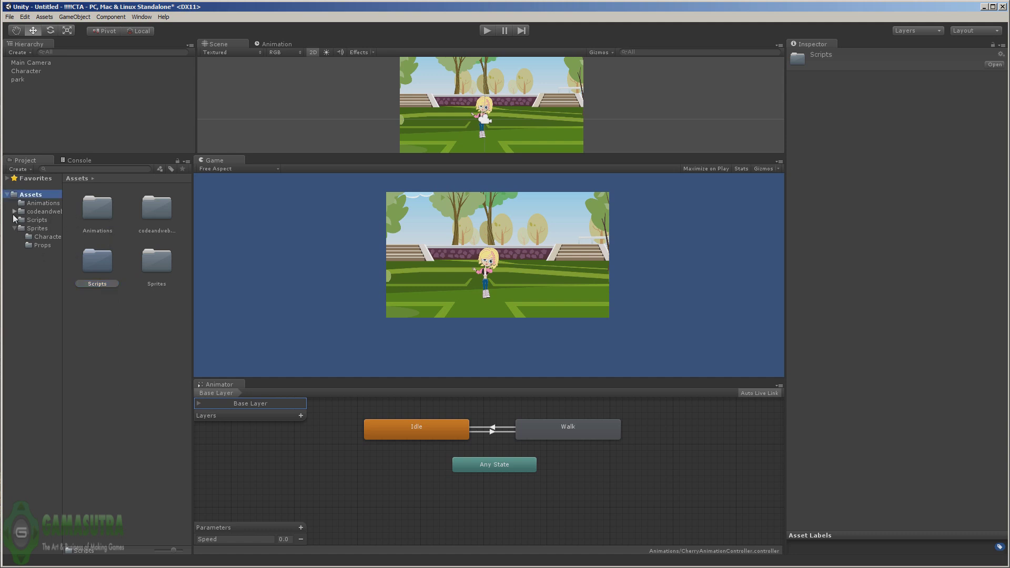
double_click(93, 210)
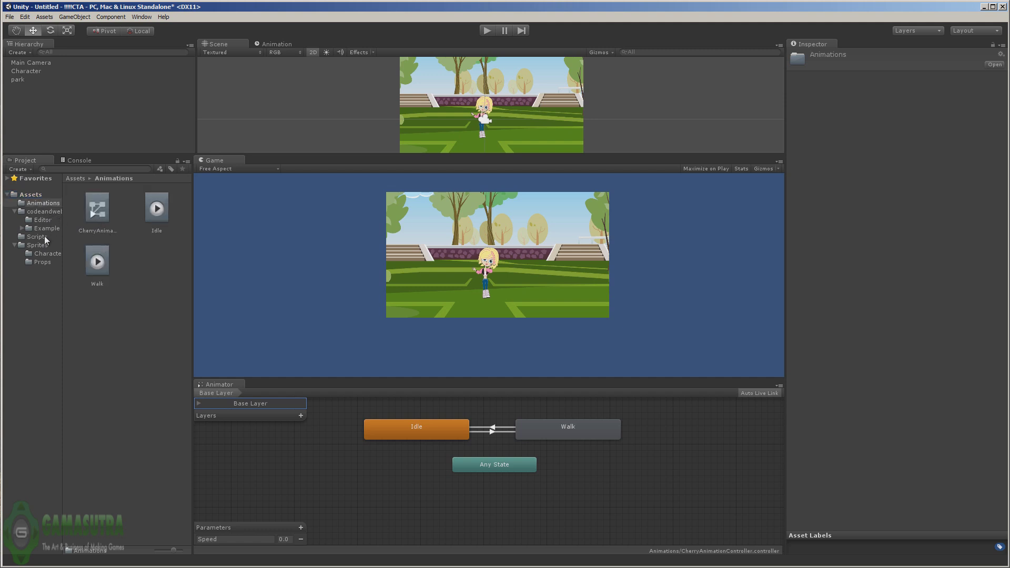
left_click(45, 255)
left_click(38, 263)
left_click(41, 255)
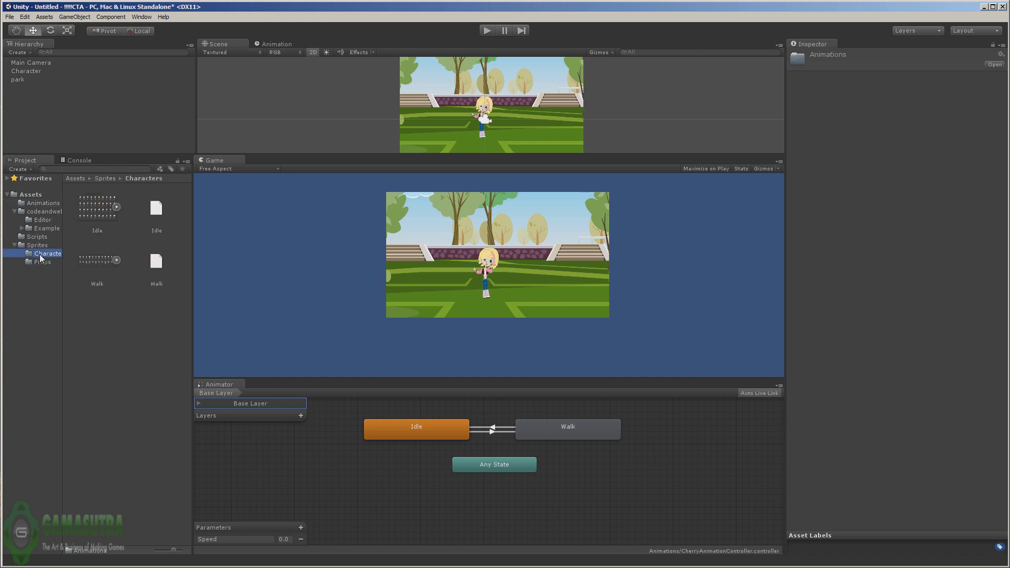
left_click(25, 195)
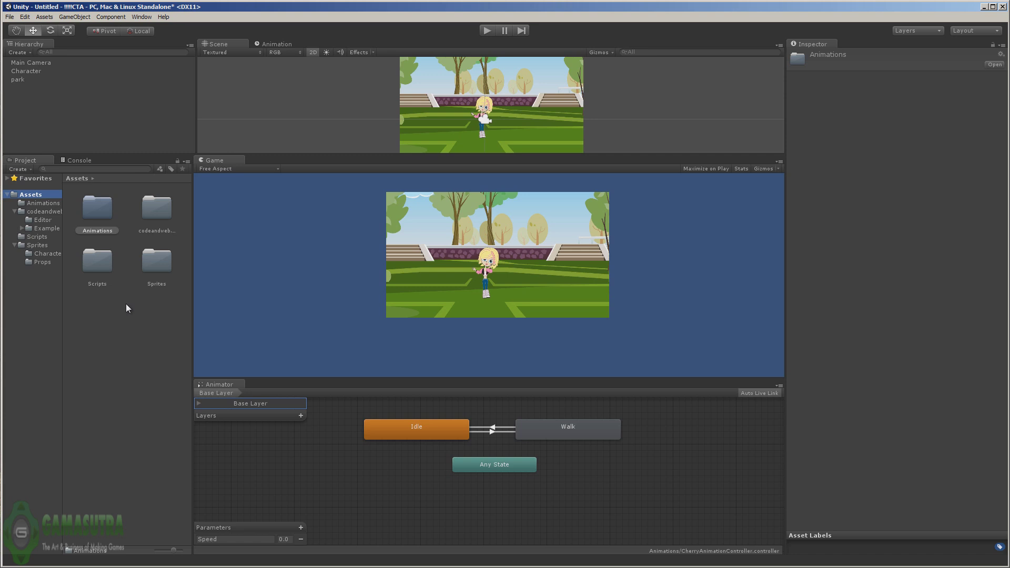
Play the scene and walk Cherry right and left with the arrow keys, ending to the right
left_click(482, 33)
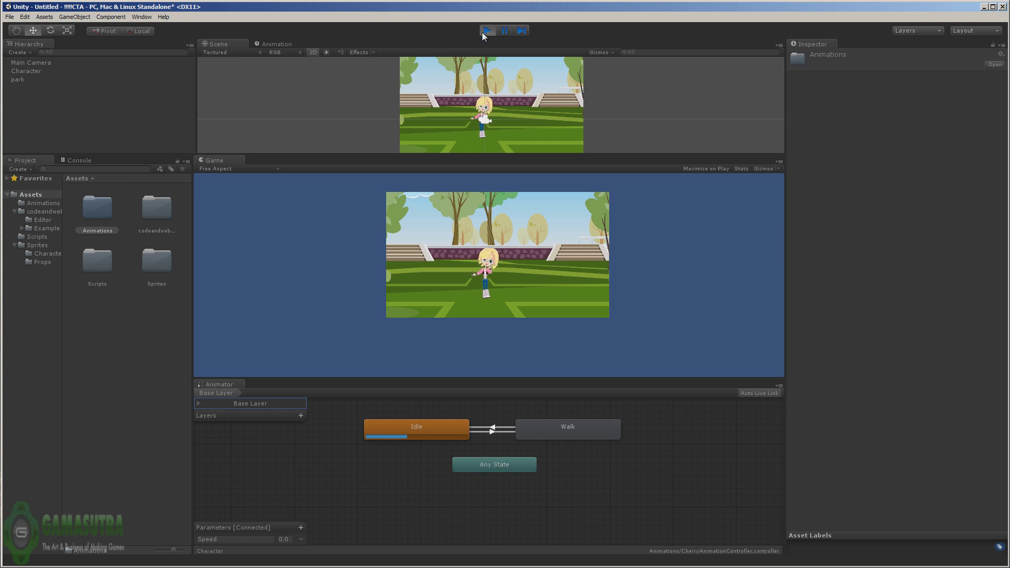
key("Right")
key("Left")
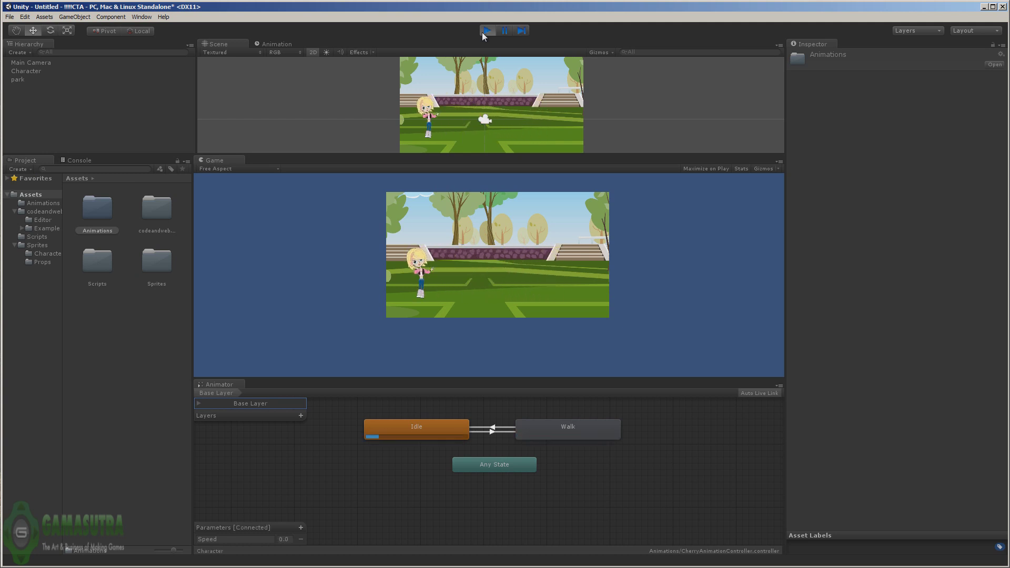
key("Right")
key("Left")
key("Right")
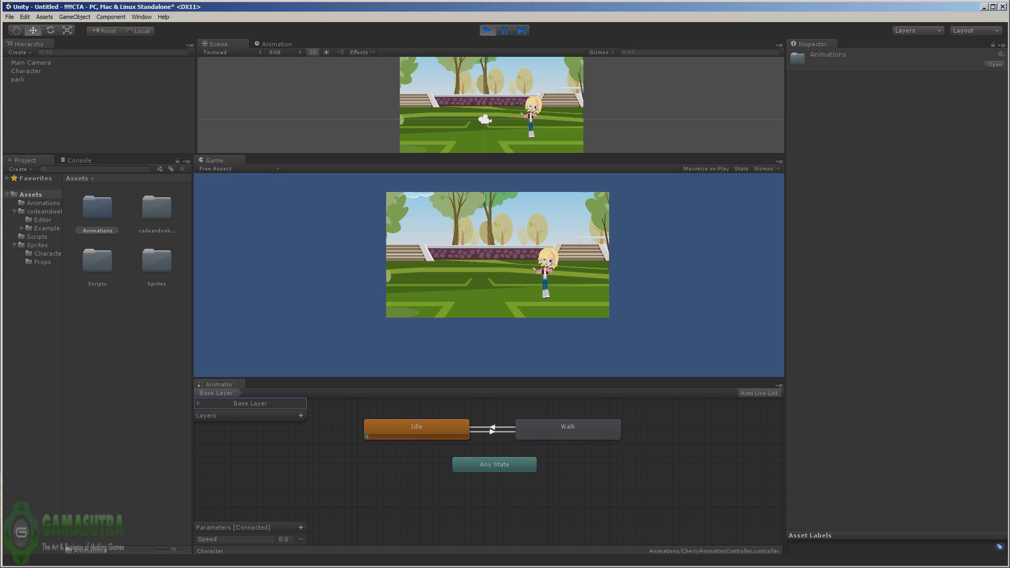